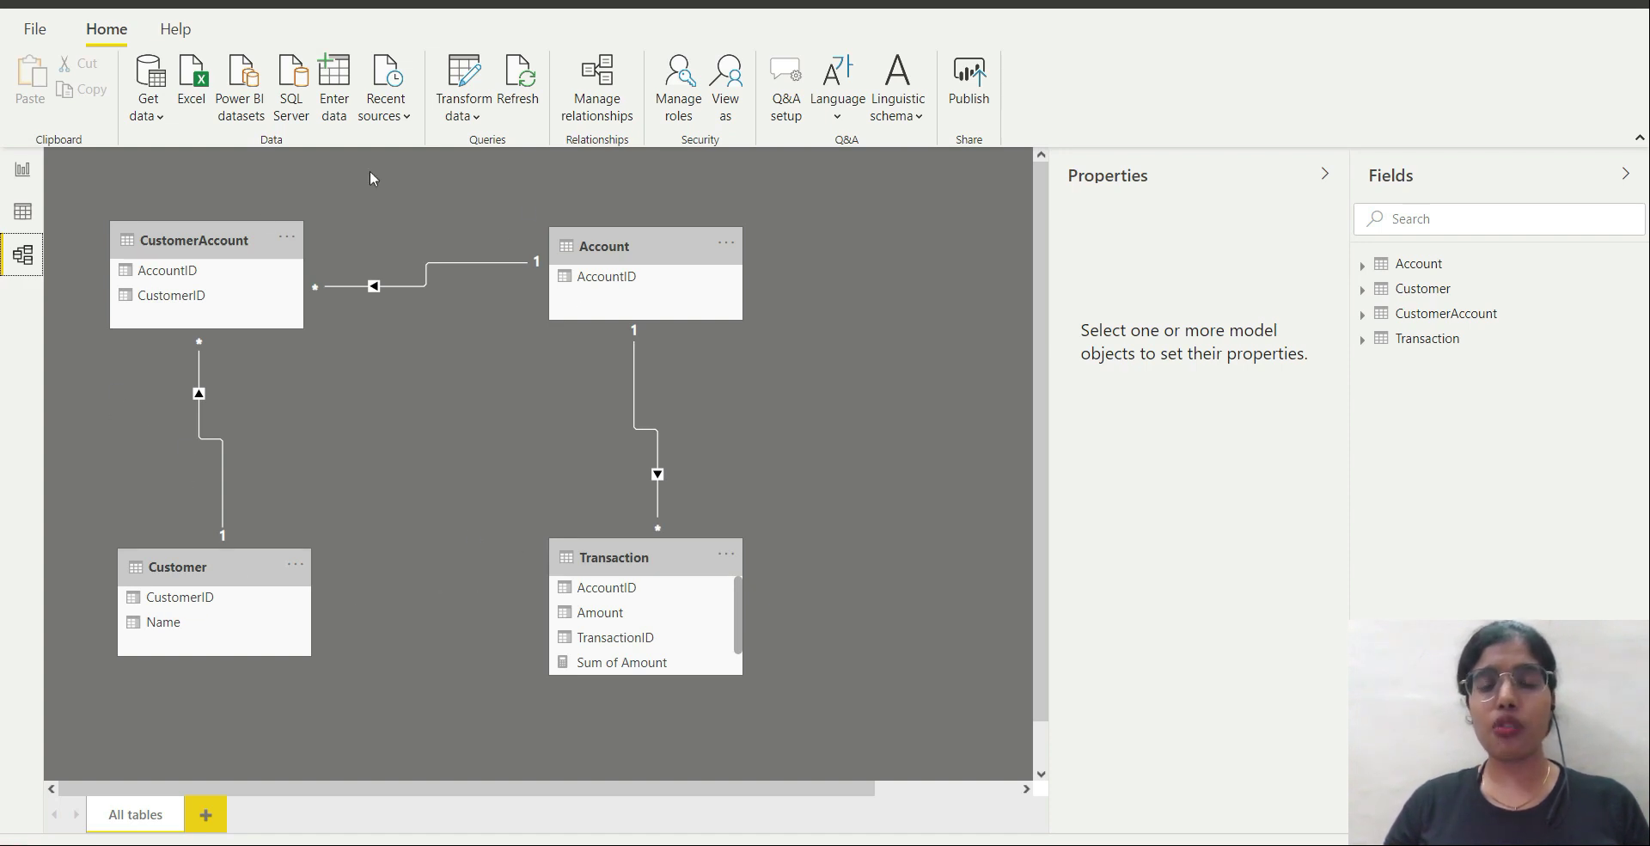
# Step: Review the data rows of the Customer, Account, CustomerAccount and Transaction tables one after another
pyautogui.click(24, 212)
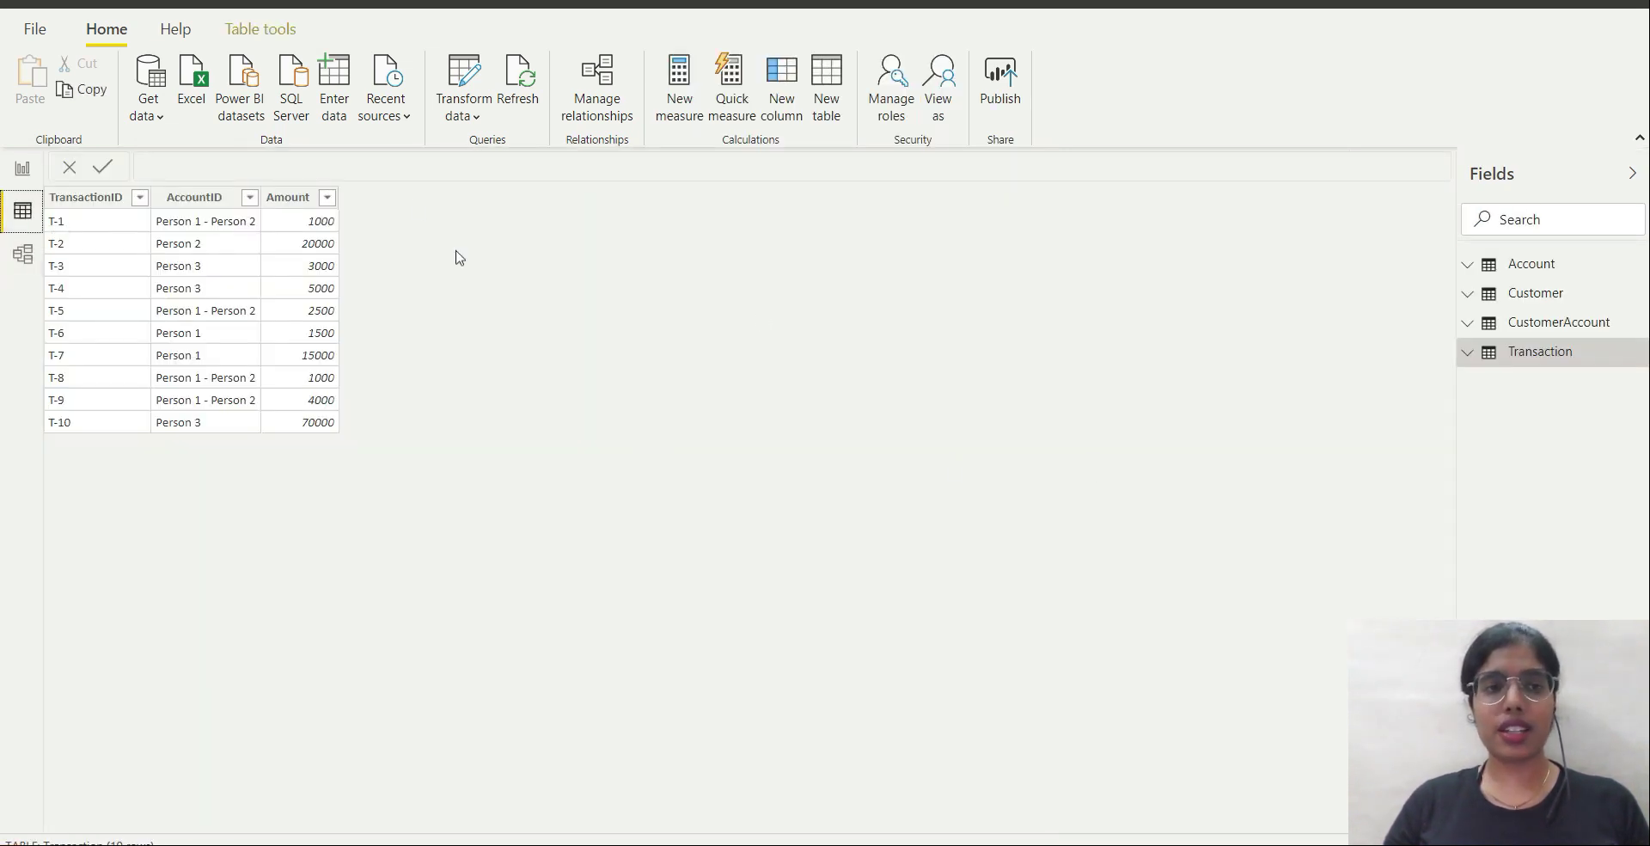
pyautogui.click(1554, 300)
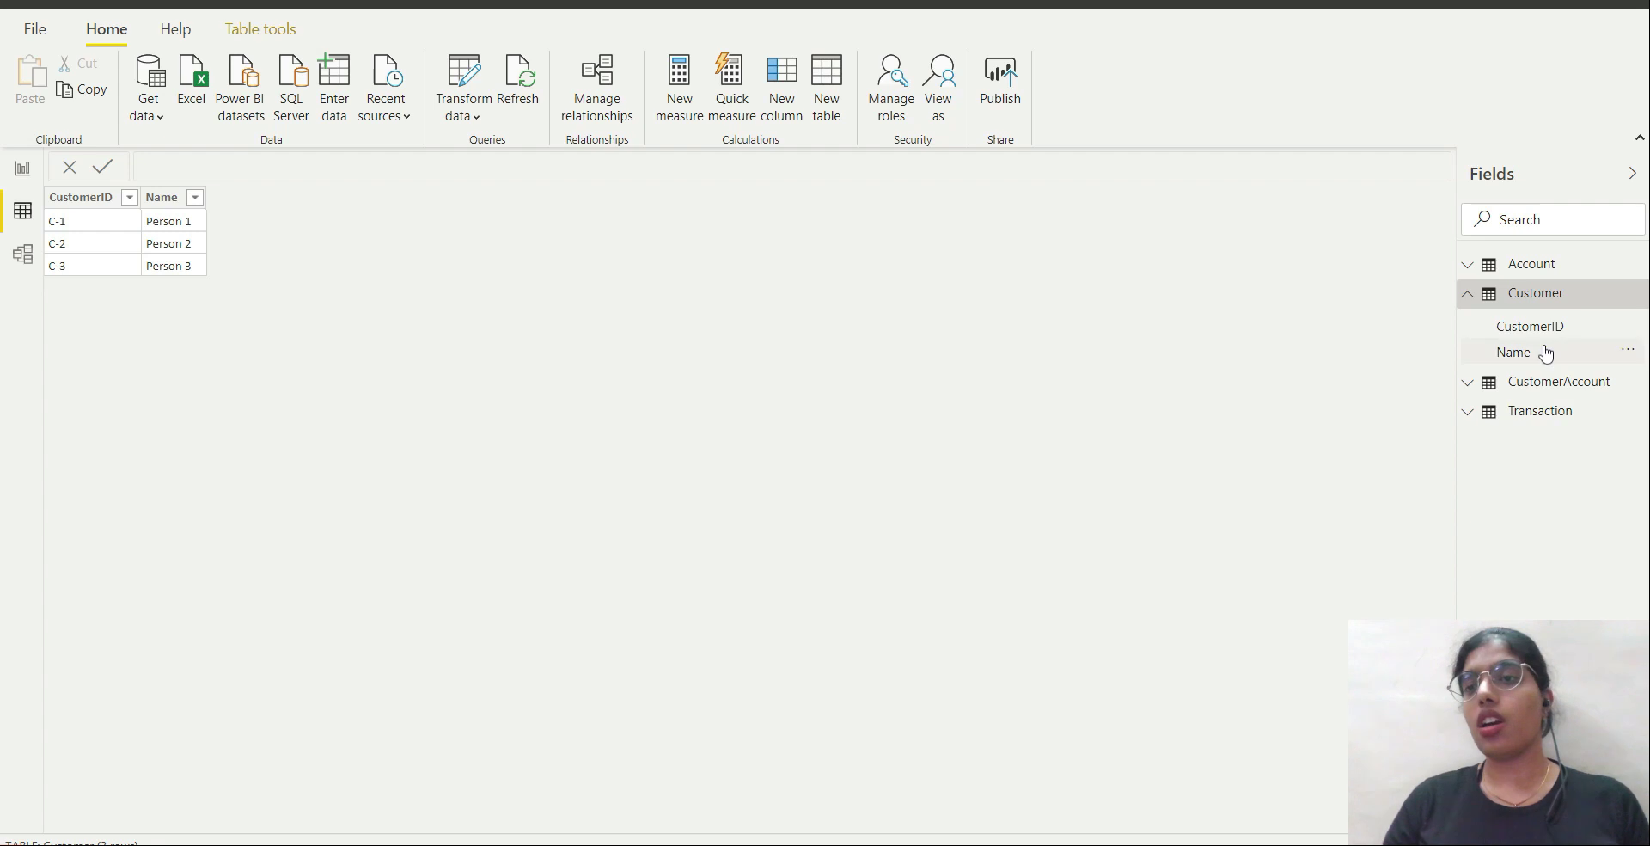
pyautogui.click(1493, 297)
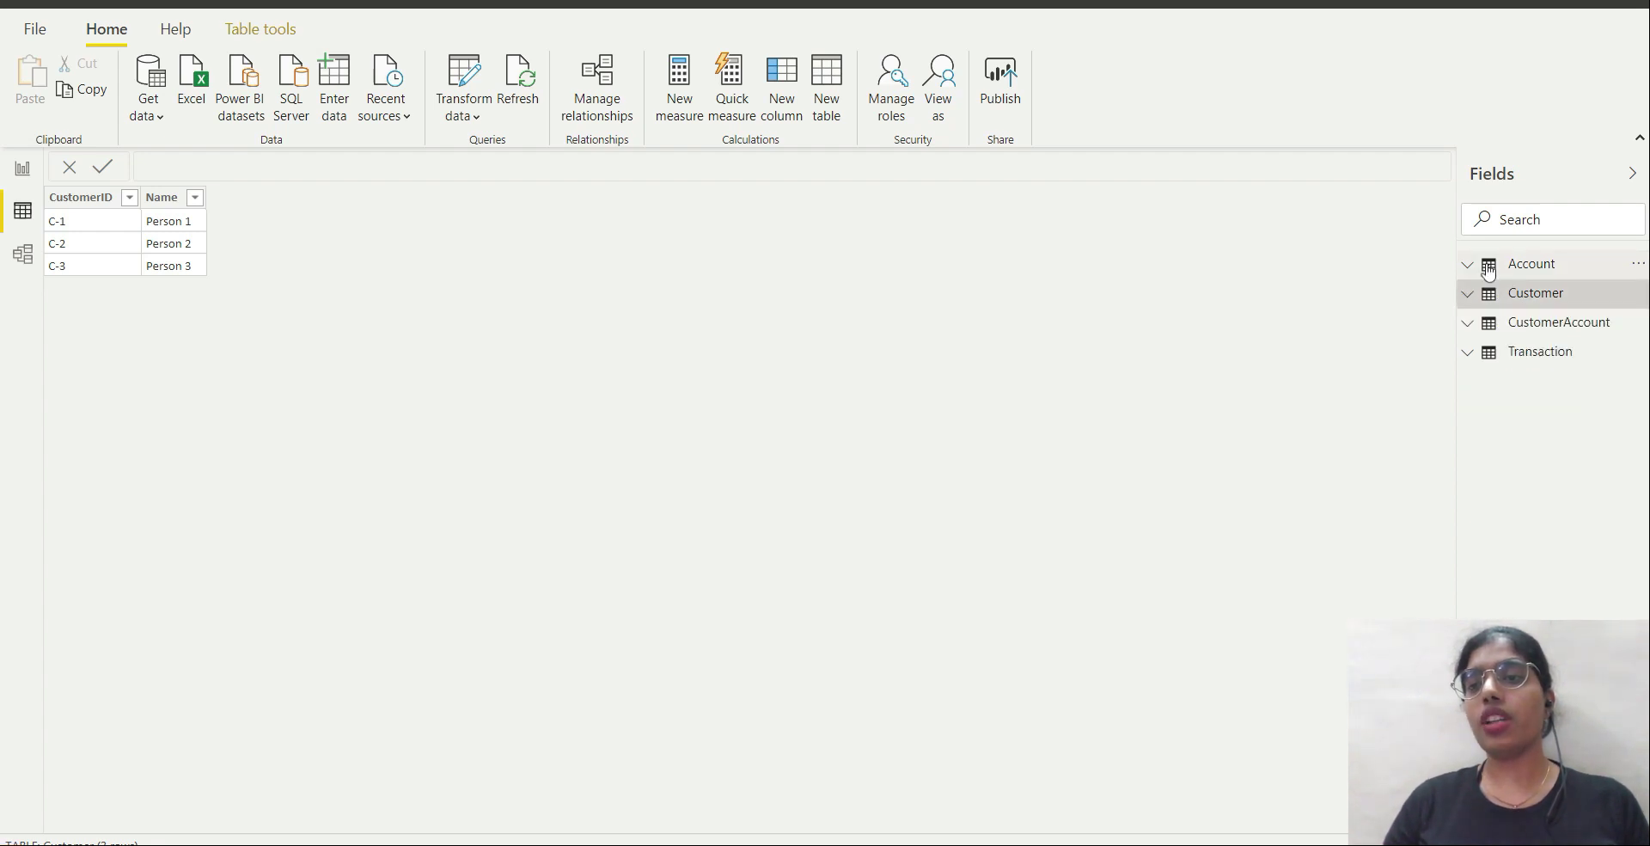
pyautogui.click(1488, 268)
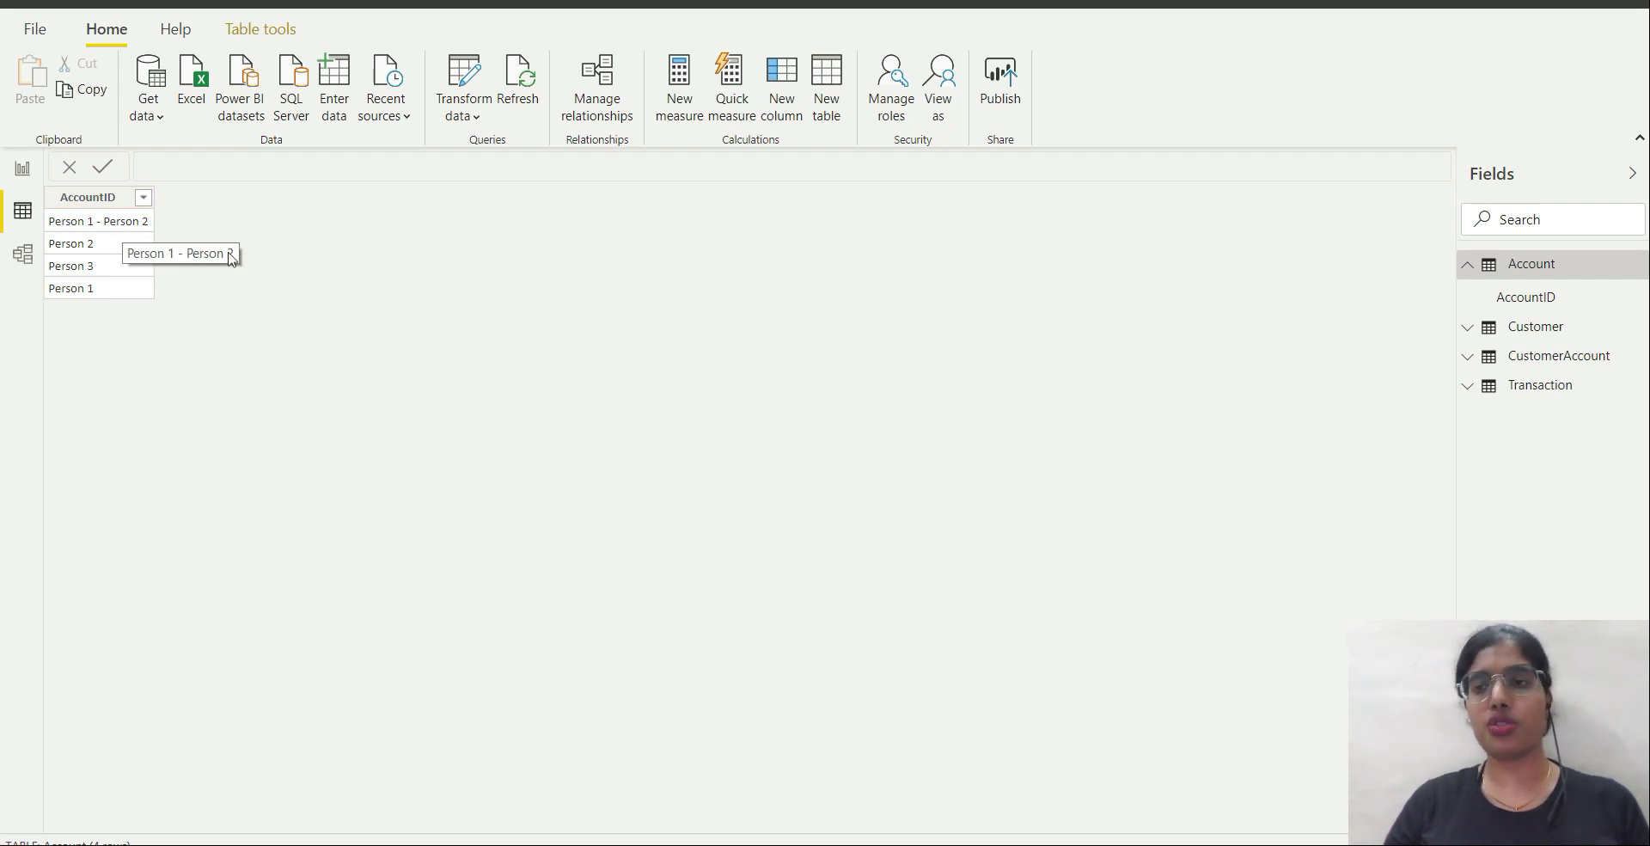
pyautogui.click(1478, 269)
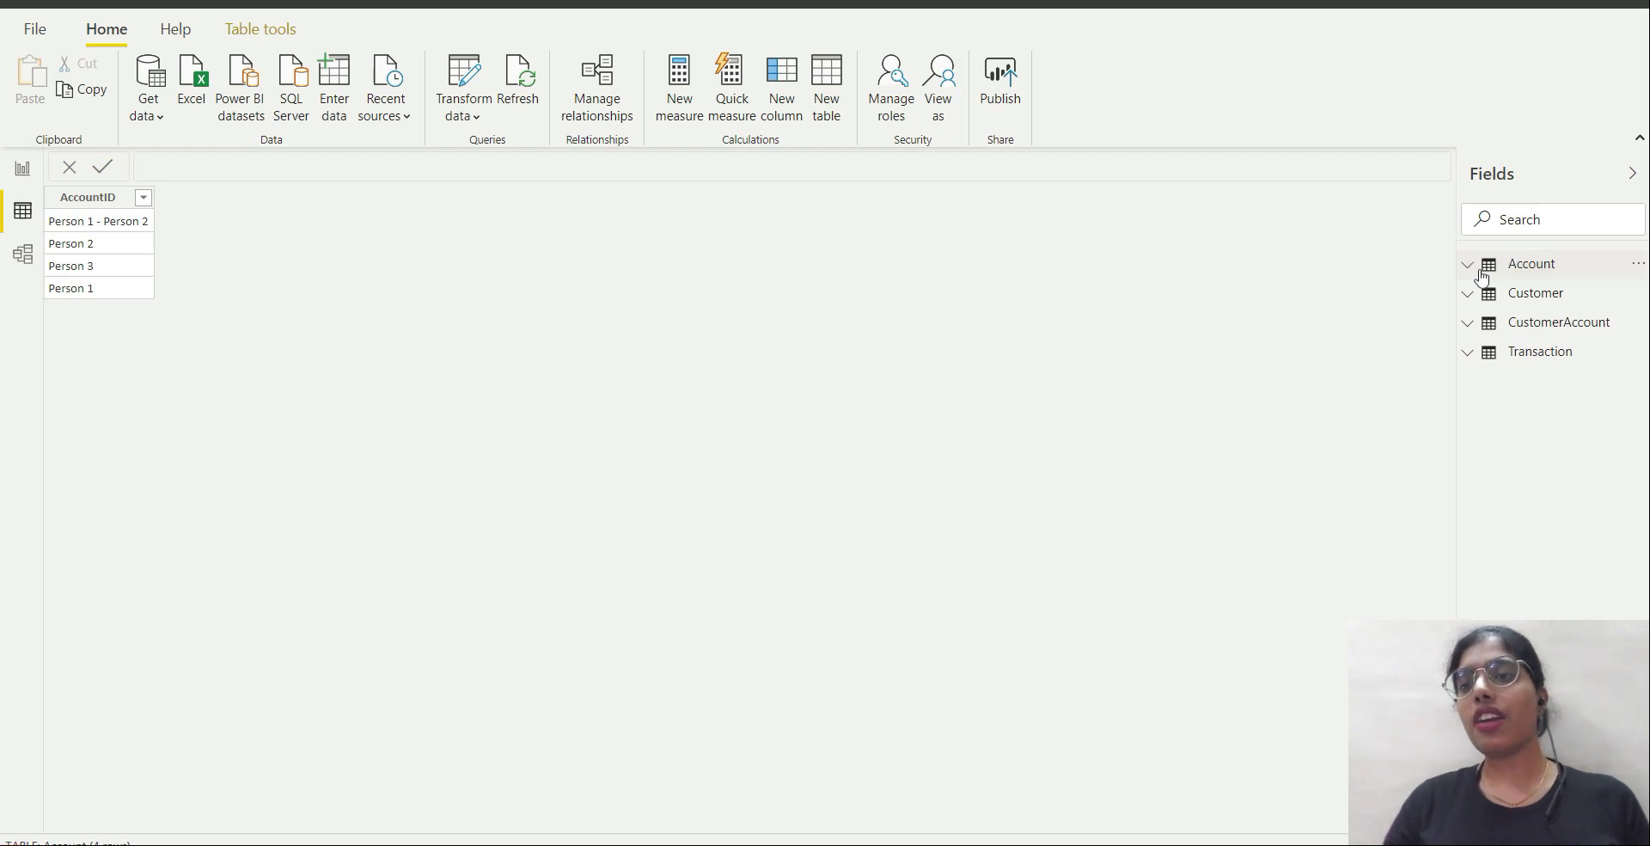
pyautogui.click(1475, 325)
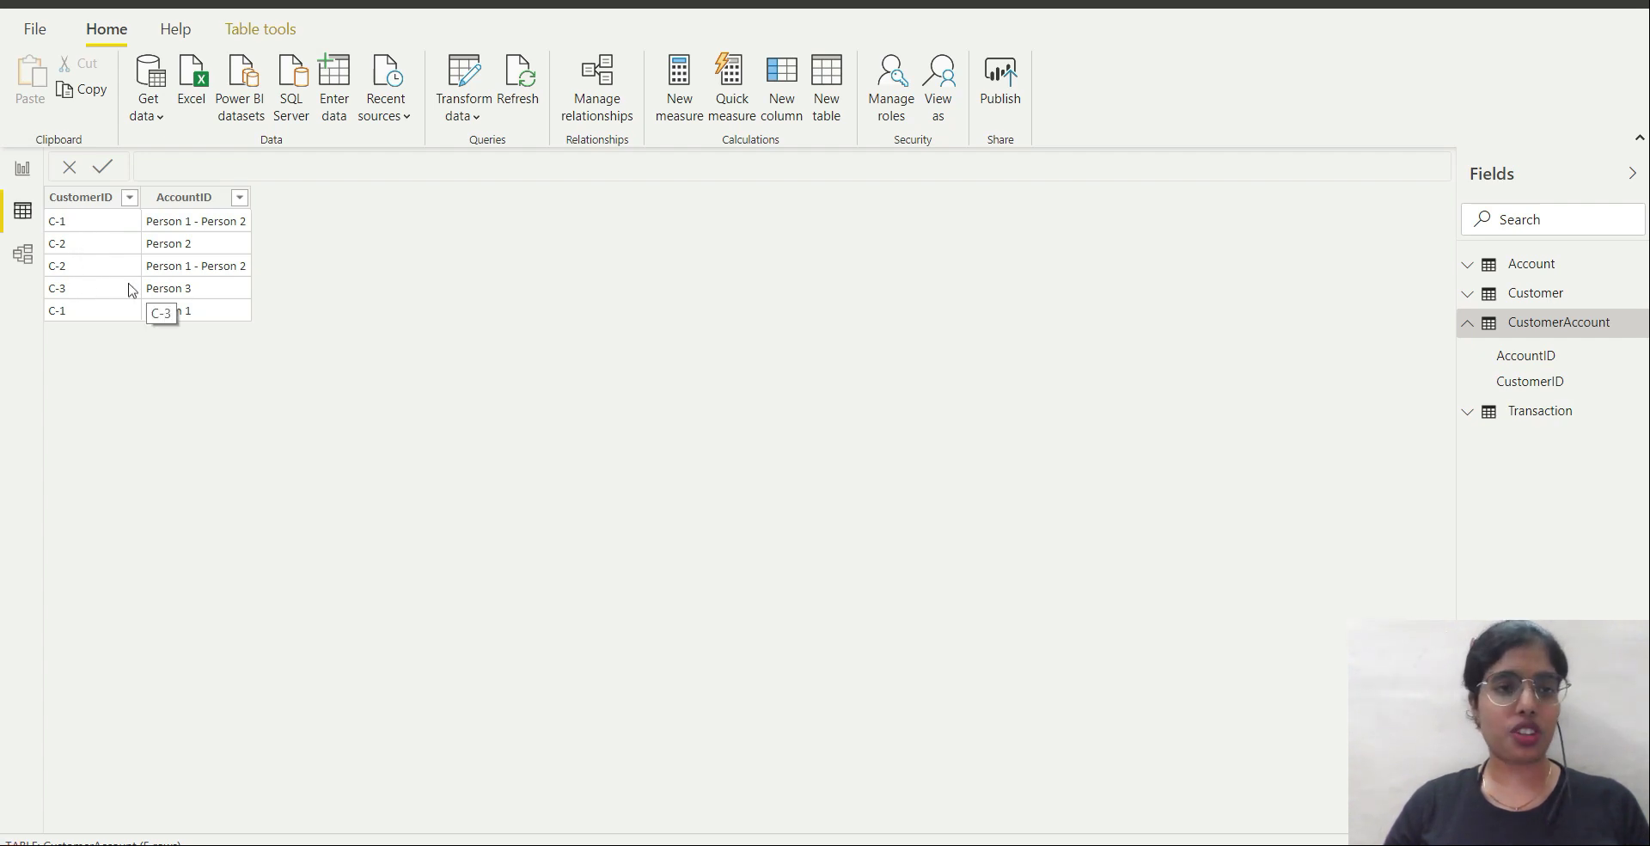
pyautogui.click(1467, 323)
pyautogui.click(1508, 352)
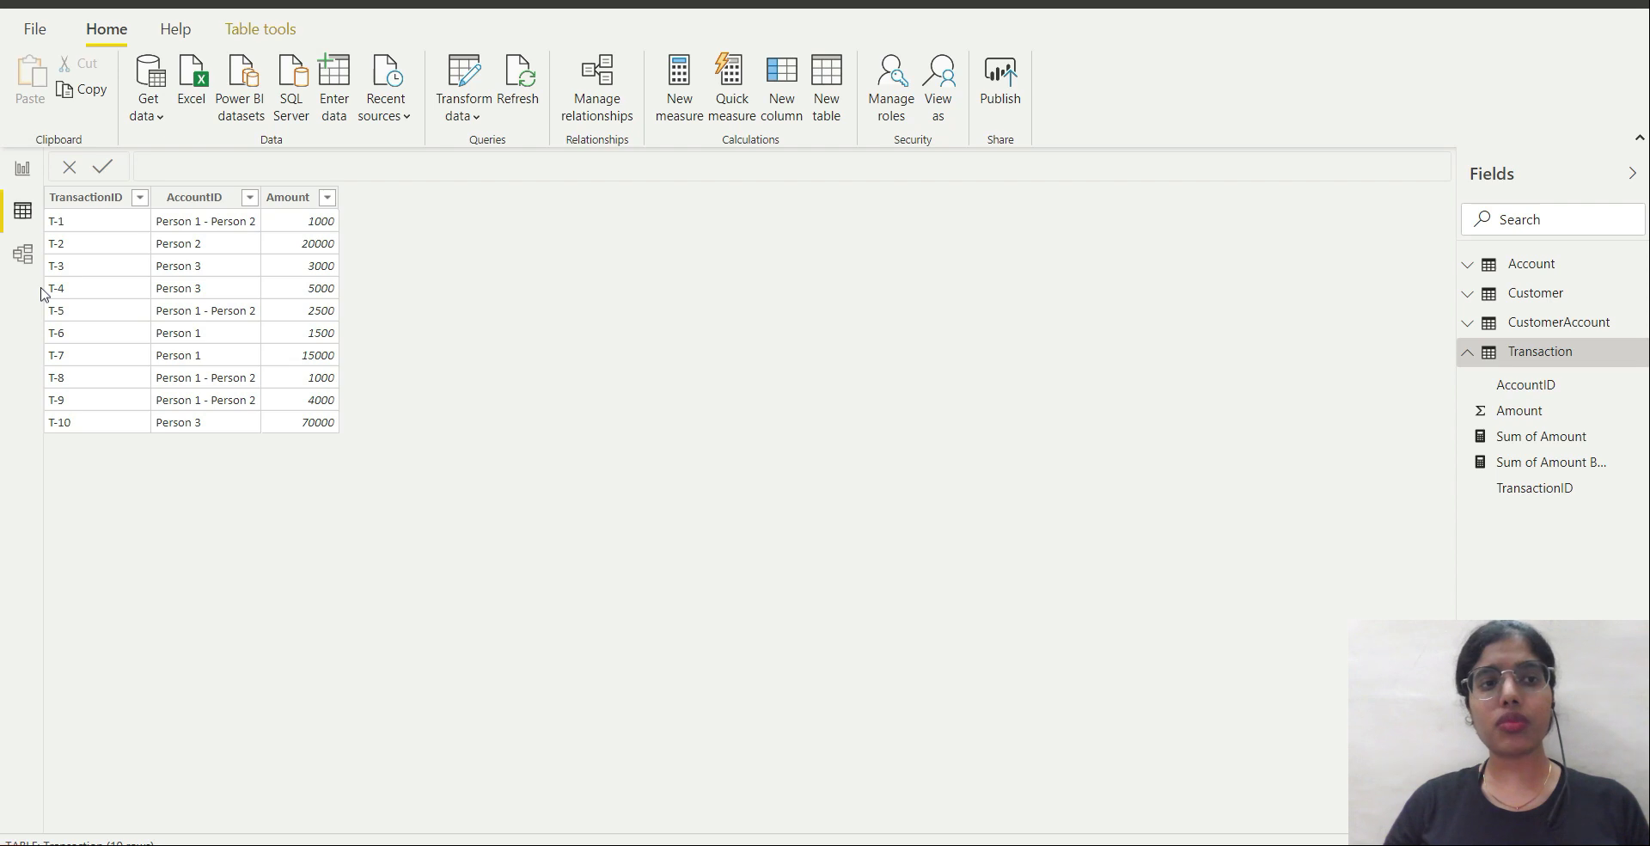
# Step: Go to the Demo report page, select its matrix and expand the Filters, Visualizations and Fields panes
pyautogui.click(19, 171)
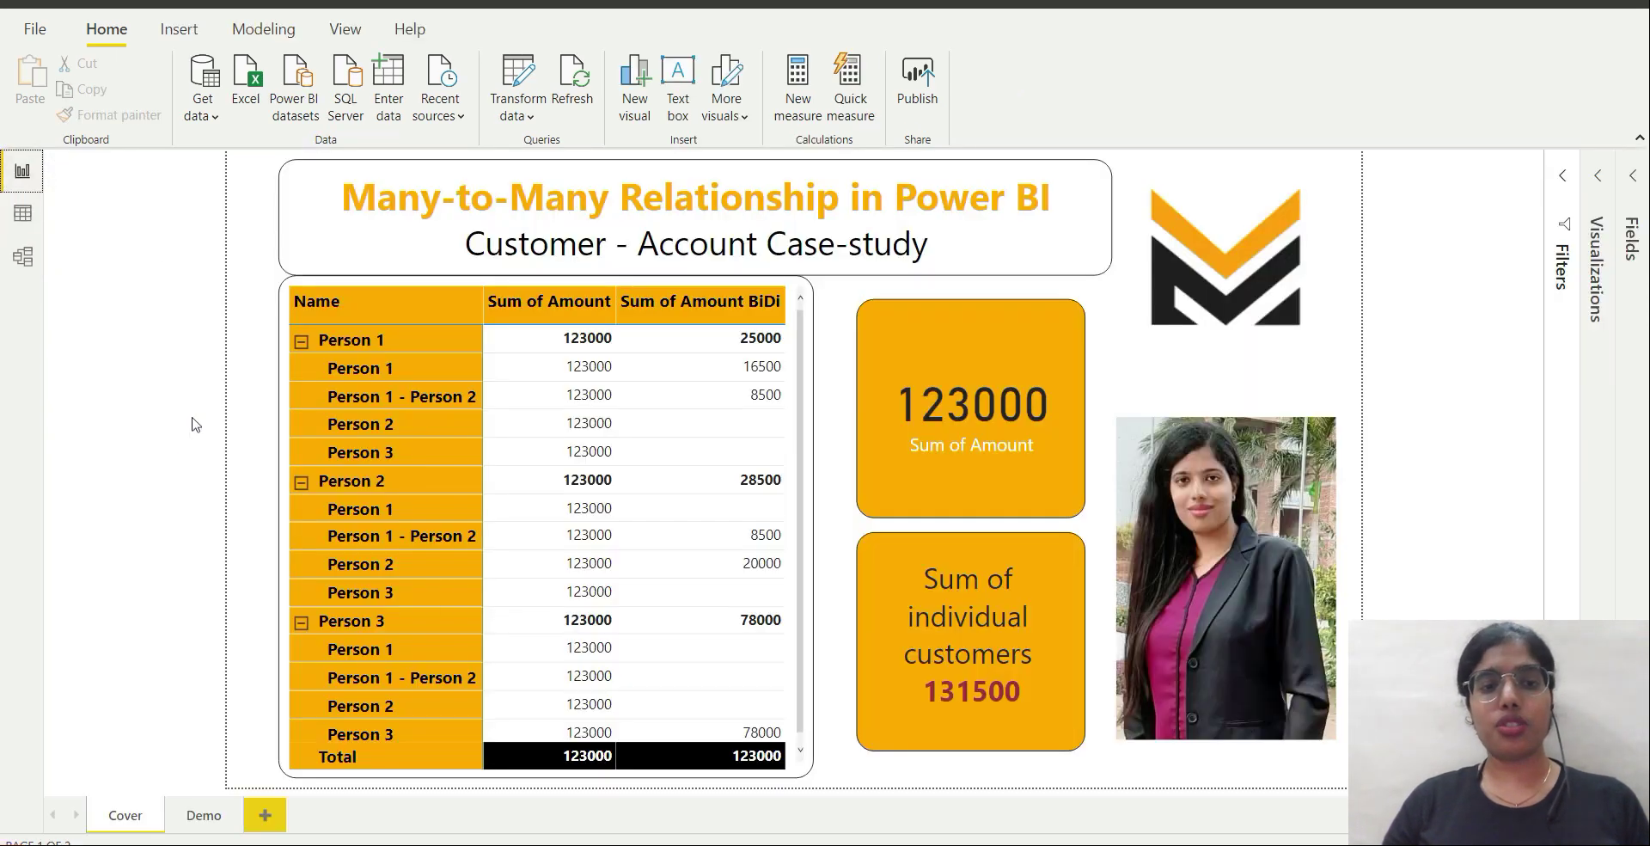
pyautogui.click(202, 815)
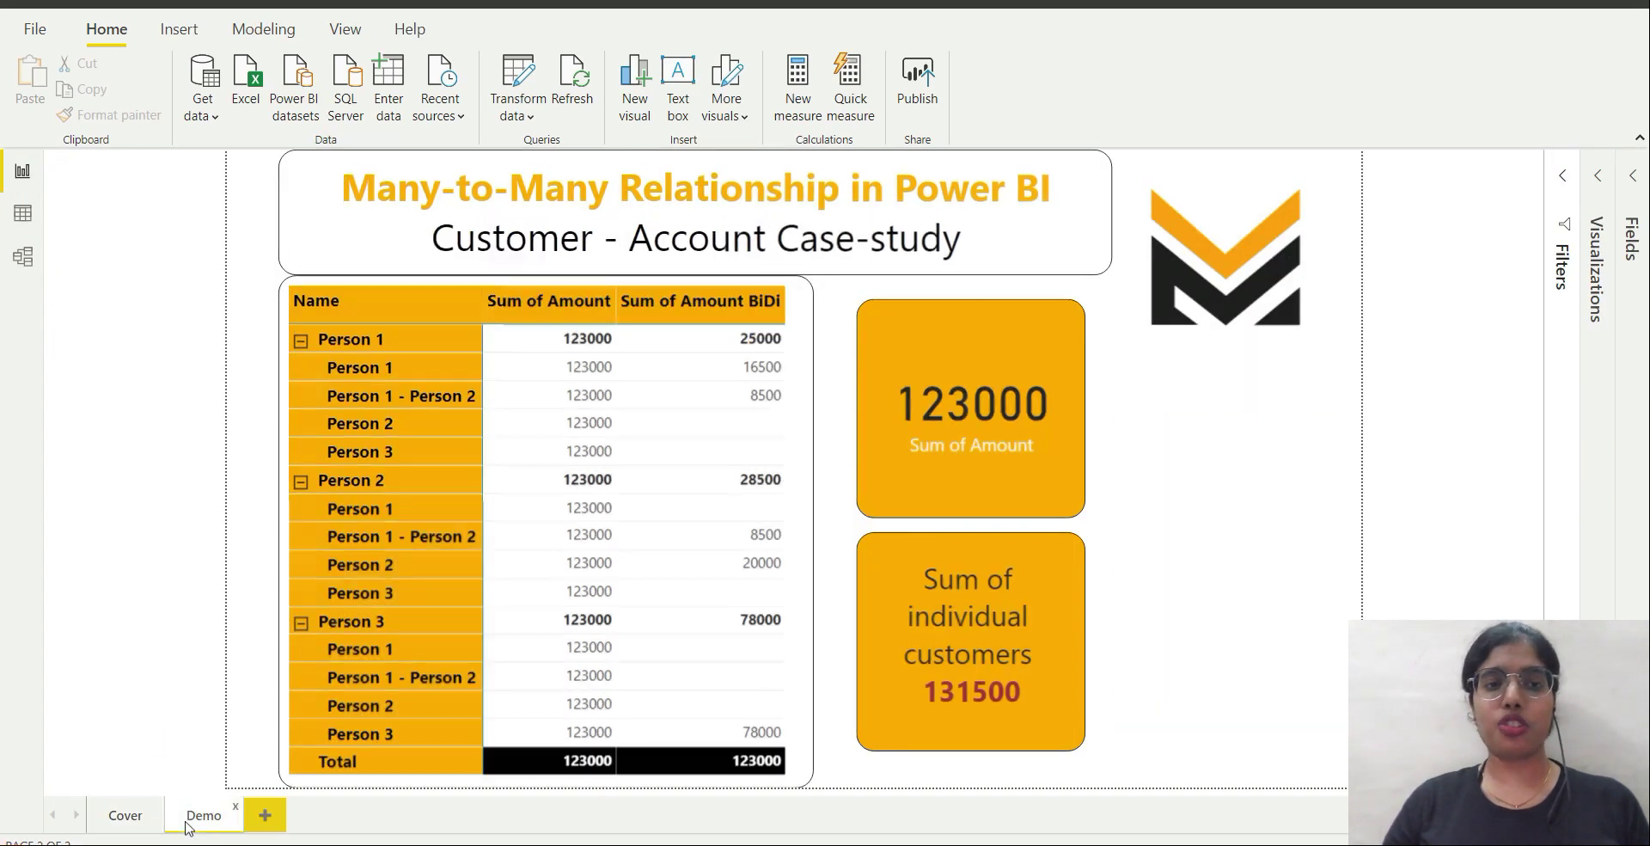
pyautogui.click(799, 772)
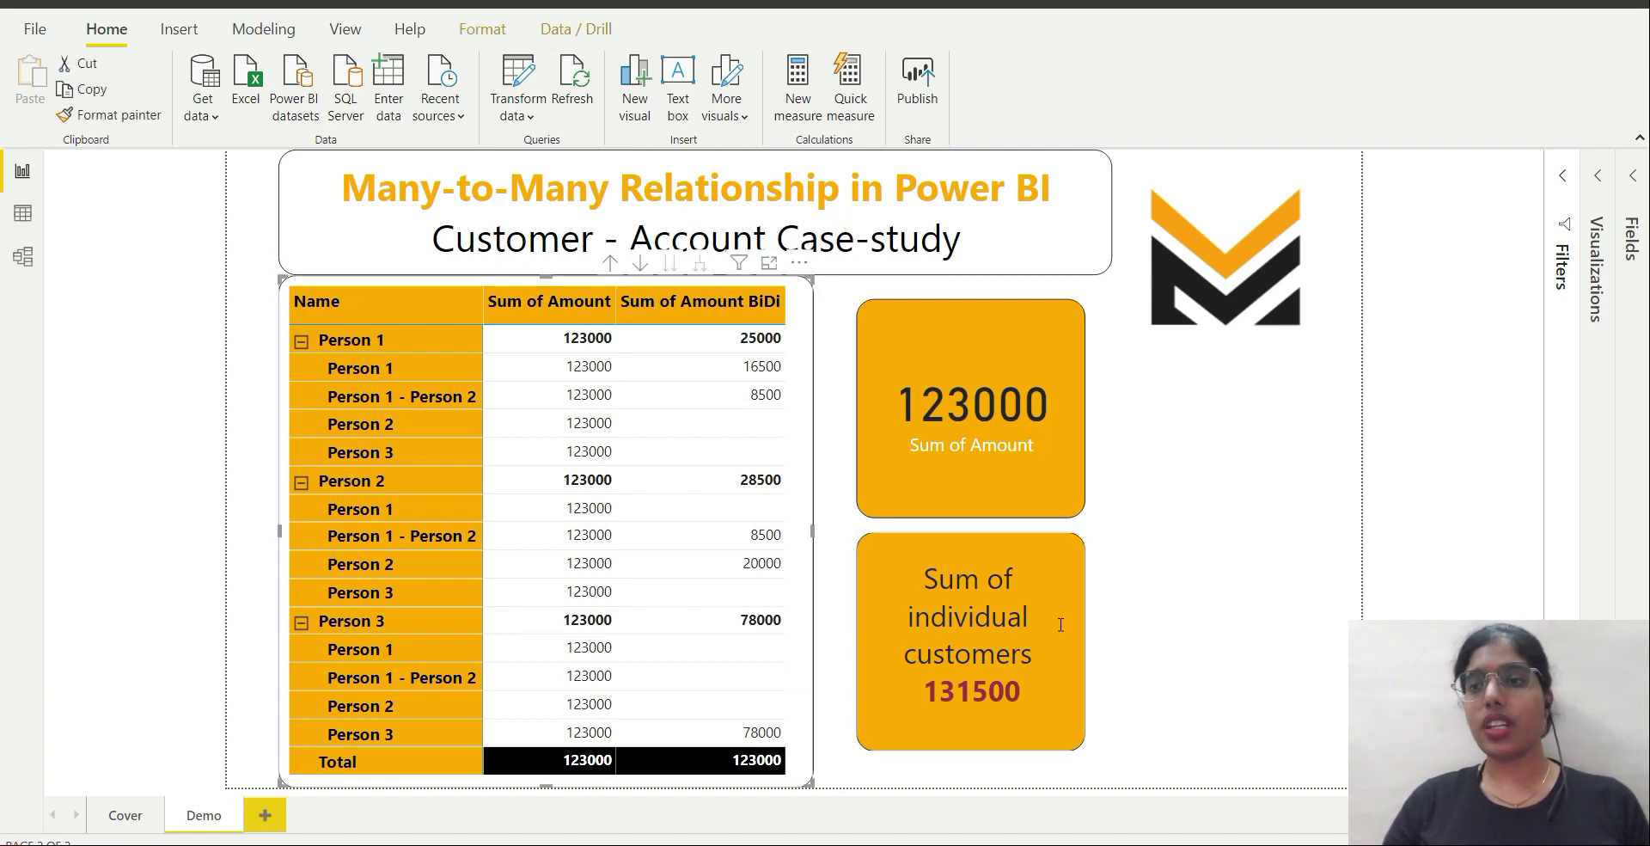
pyautogui.click(1562, 175)
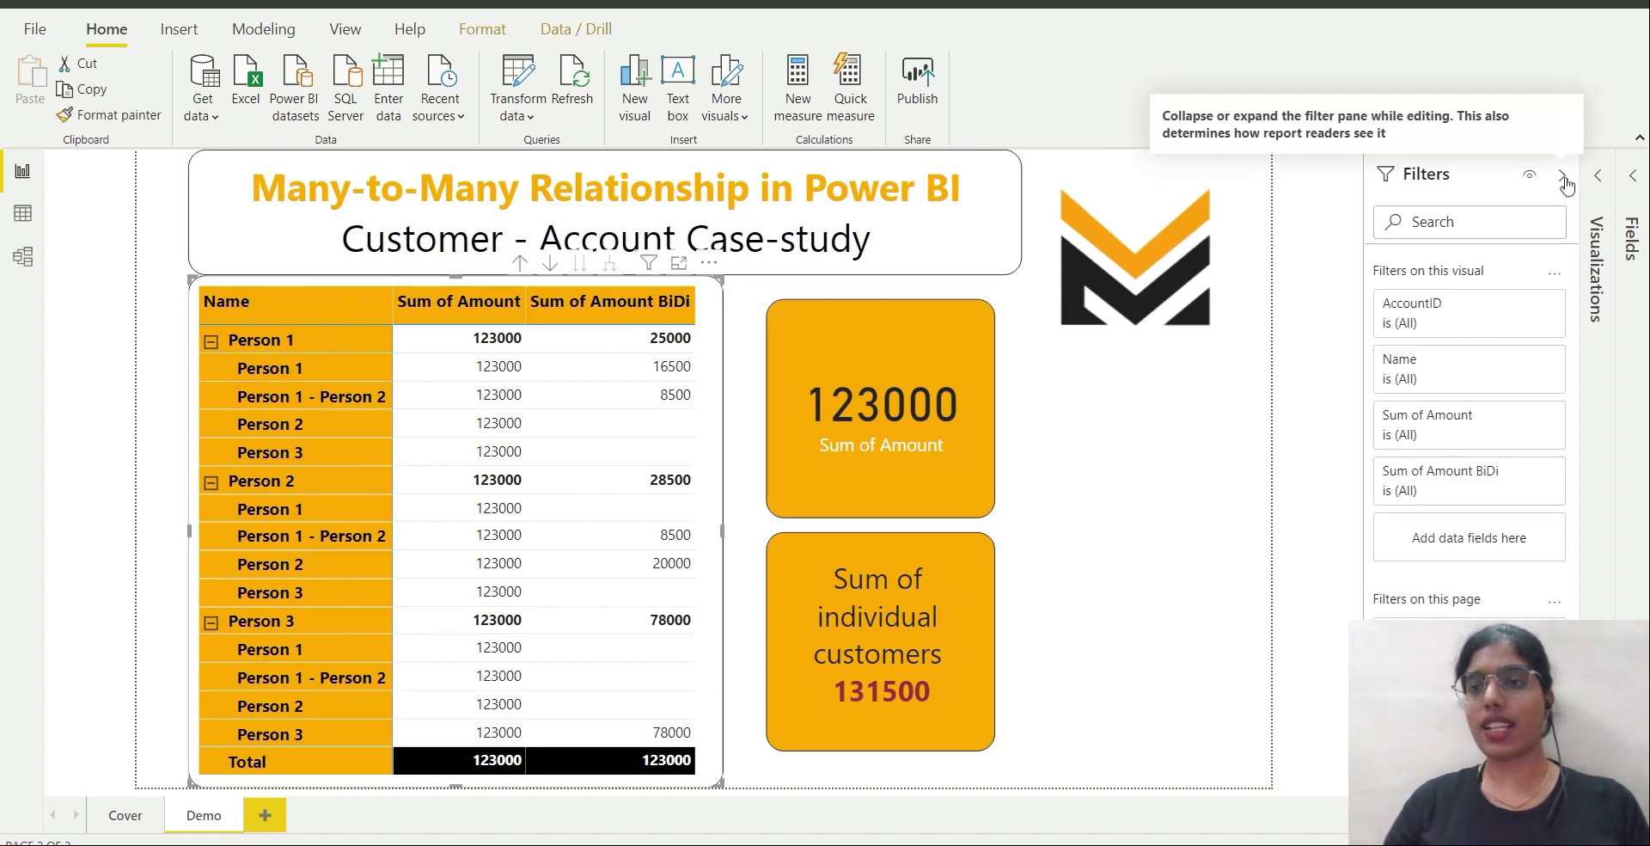
pyautogui.click(1597, 178)
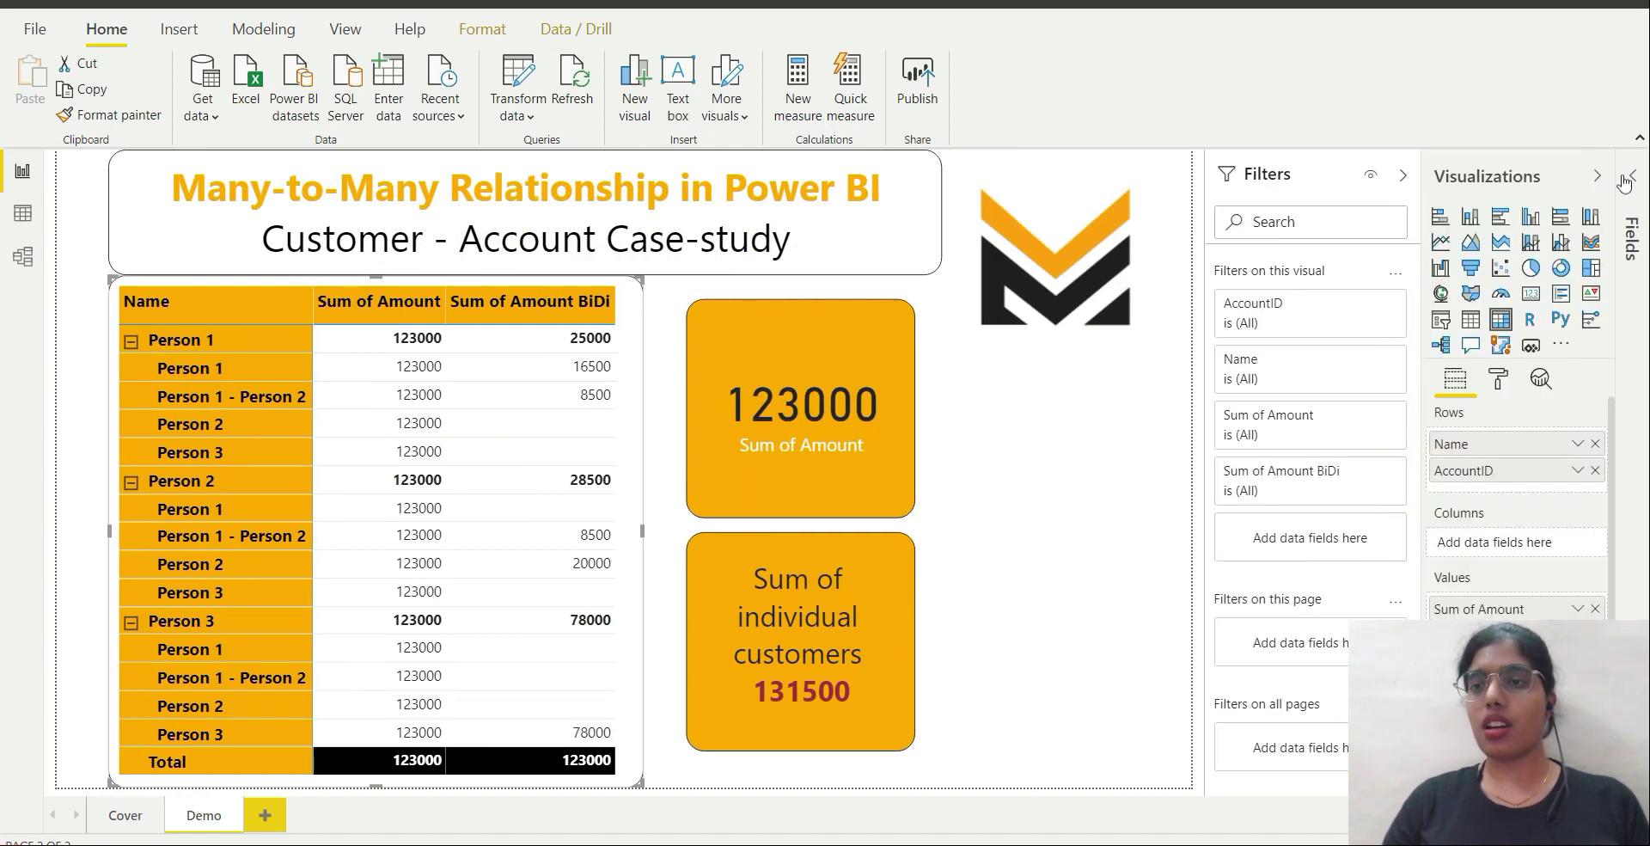
pyautogui.click(1630, 176)
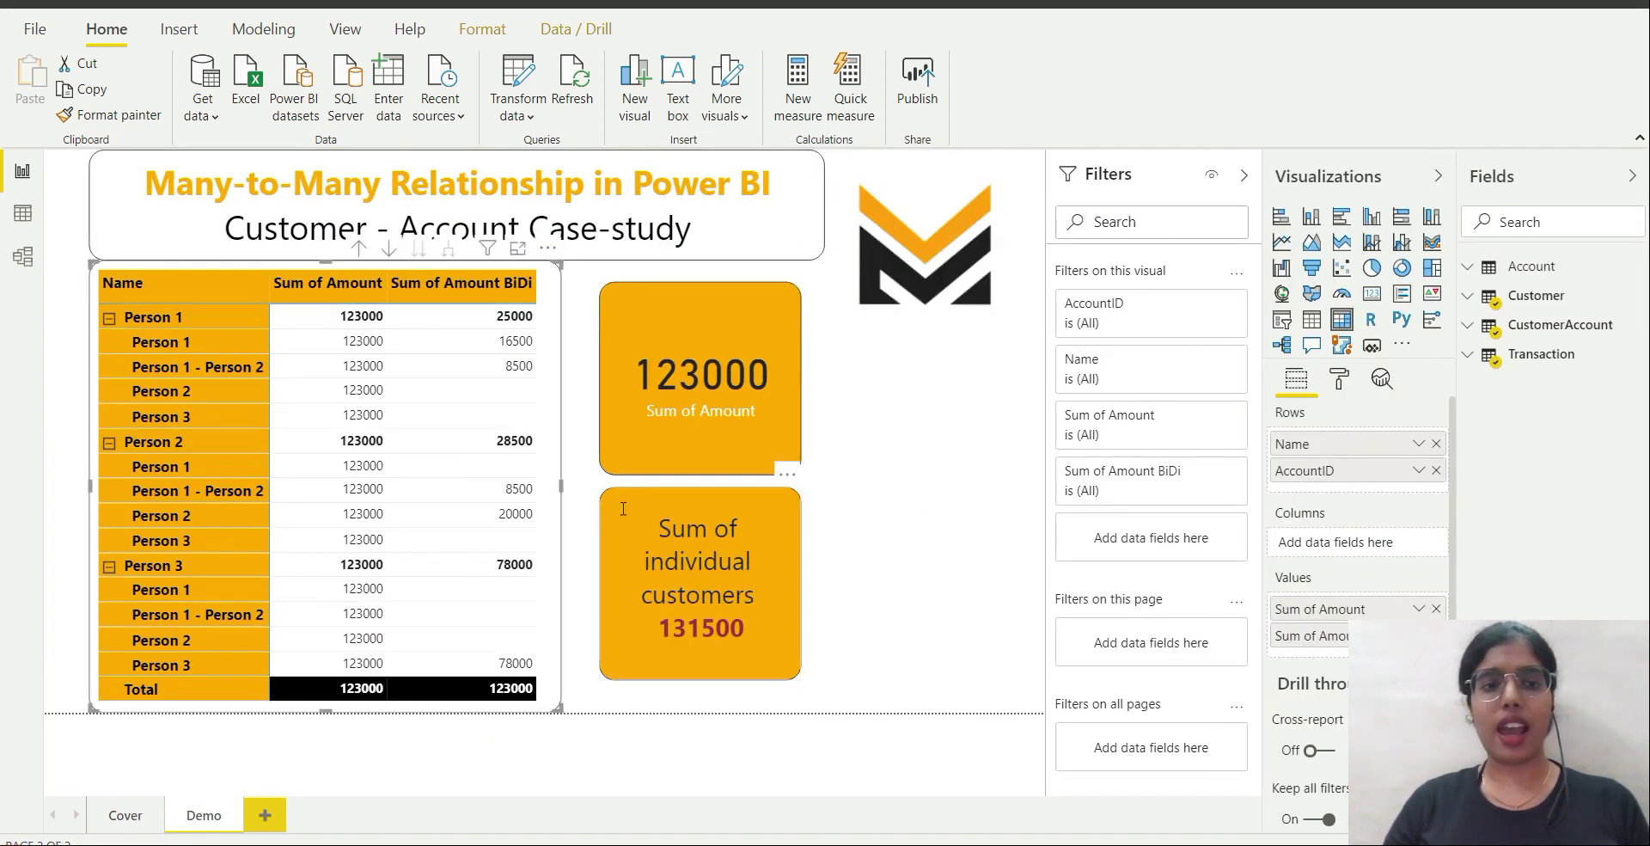
# Step: Remove AccountID, Sum of Amount and Sum of Amount BiDi from the matrix, keeping only Name as rows
pyautogui.click(1436, 470)
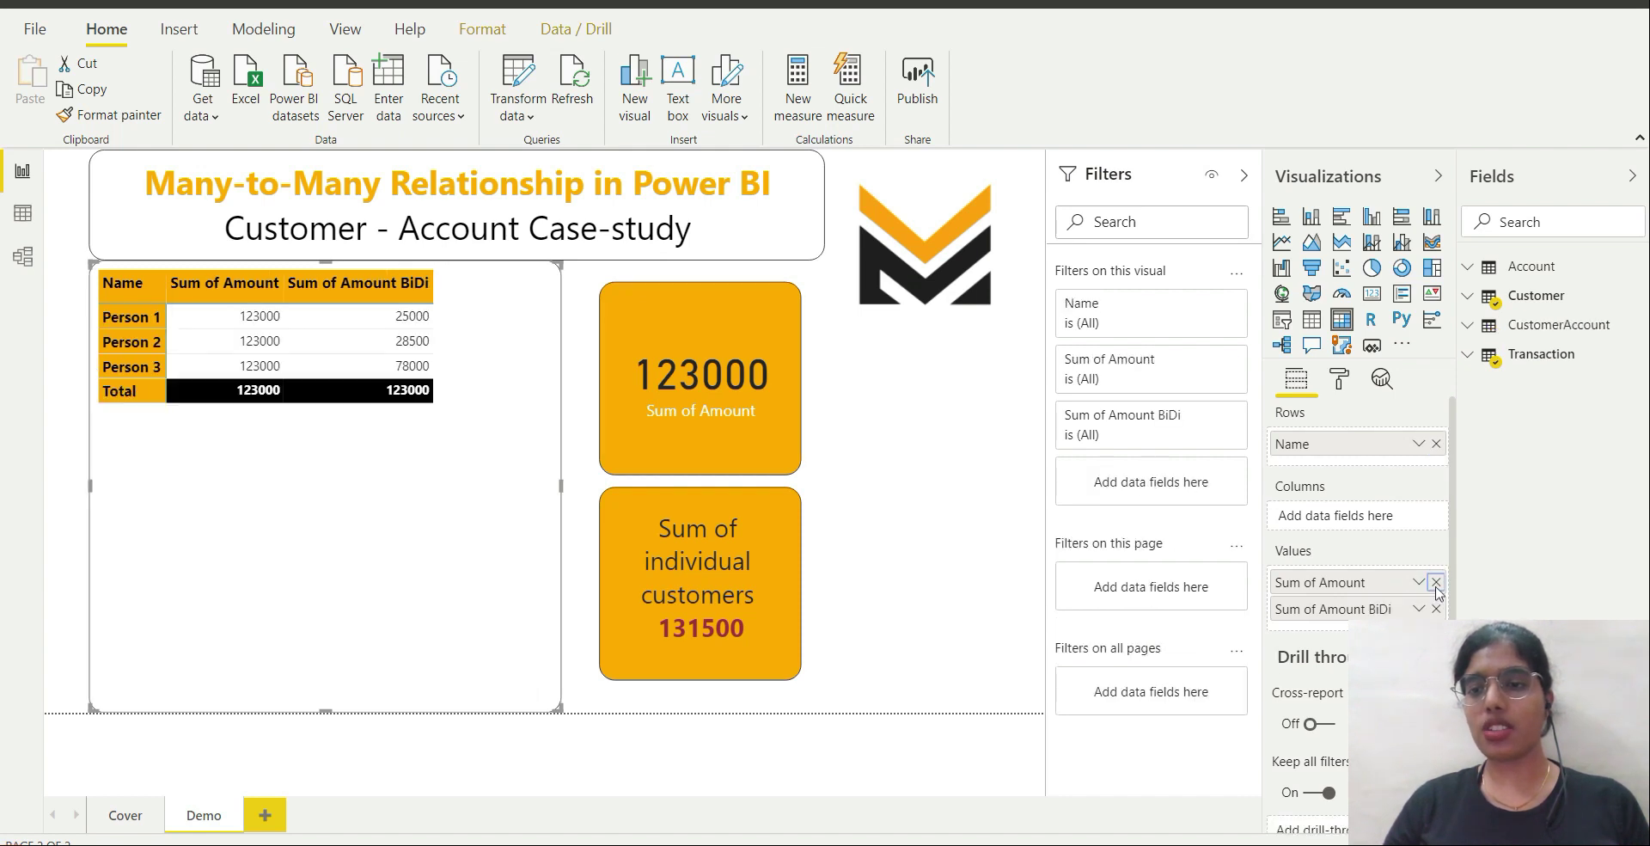
pyautogui.click(1437, 582)
pyautogui.click(1437, 583)
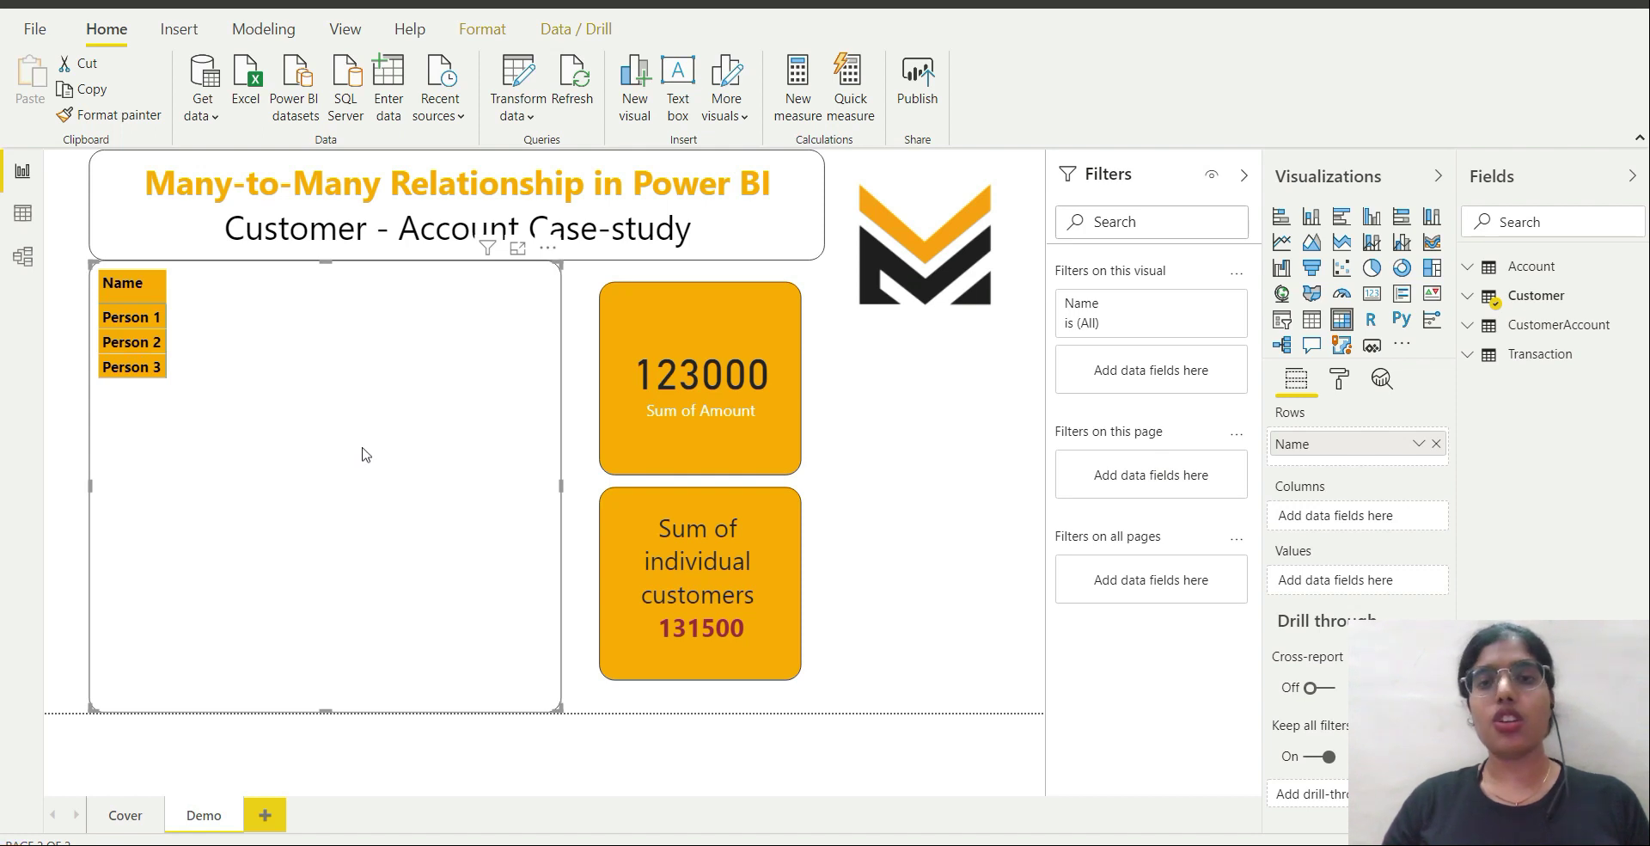
# Step: Inspect the formula of the Transaction table's Sum of Amount measure and add that measure to the matrix values
pyautogui.click(1538, 360)
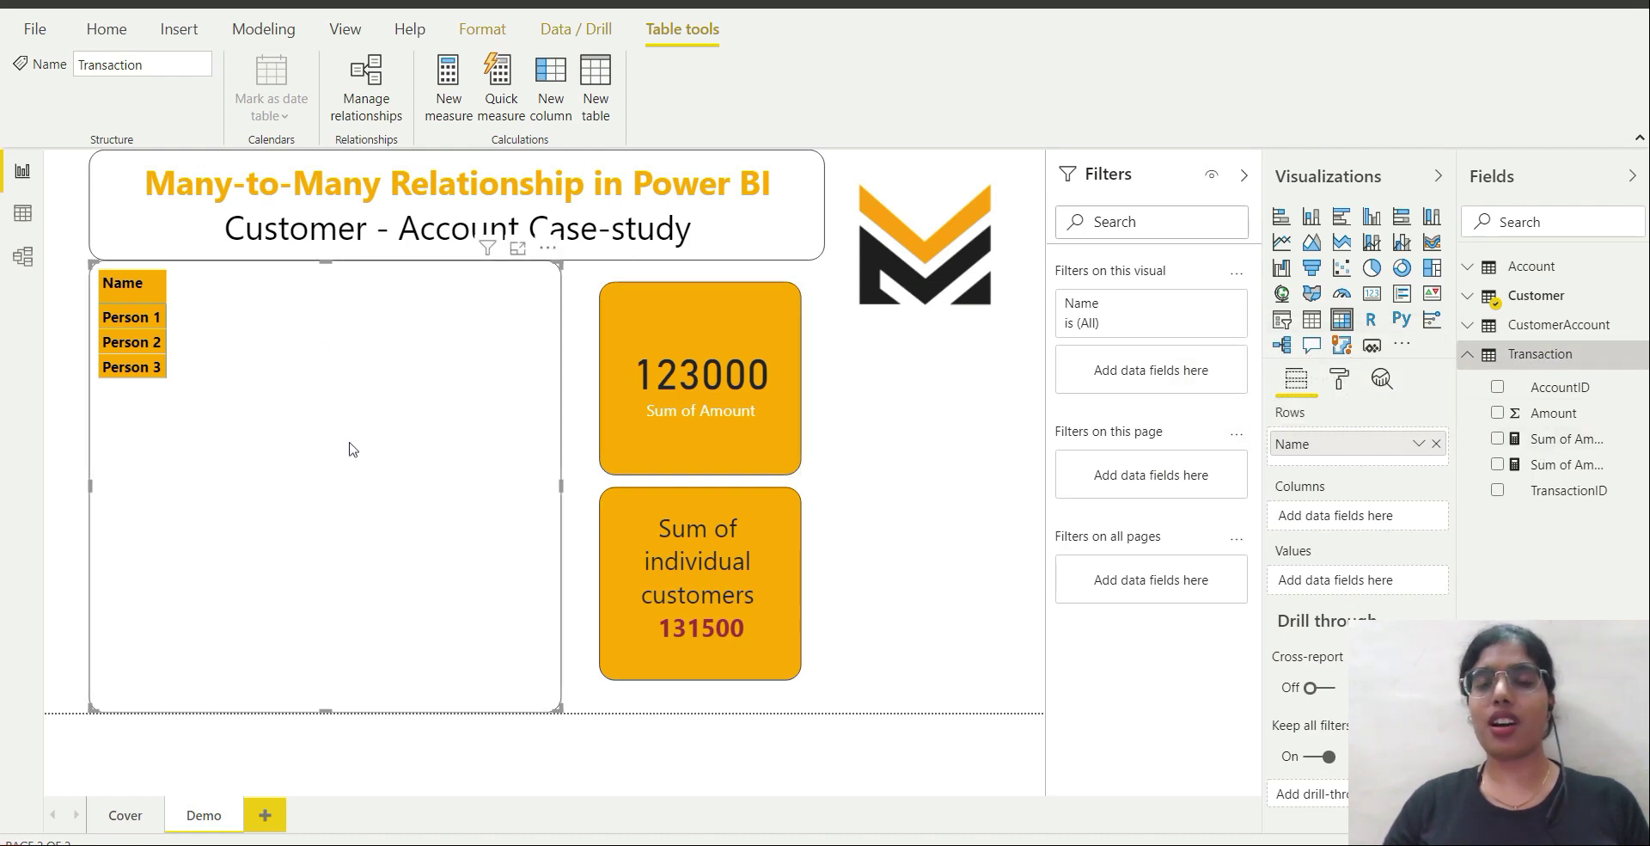
pyautogui.click(1581, 440)
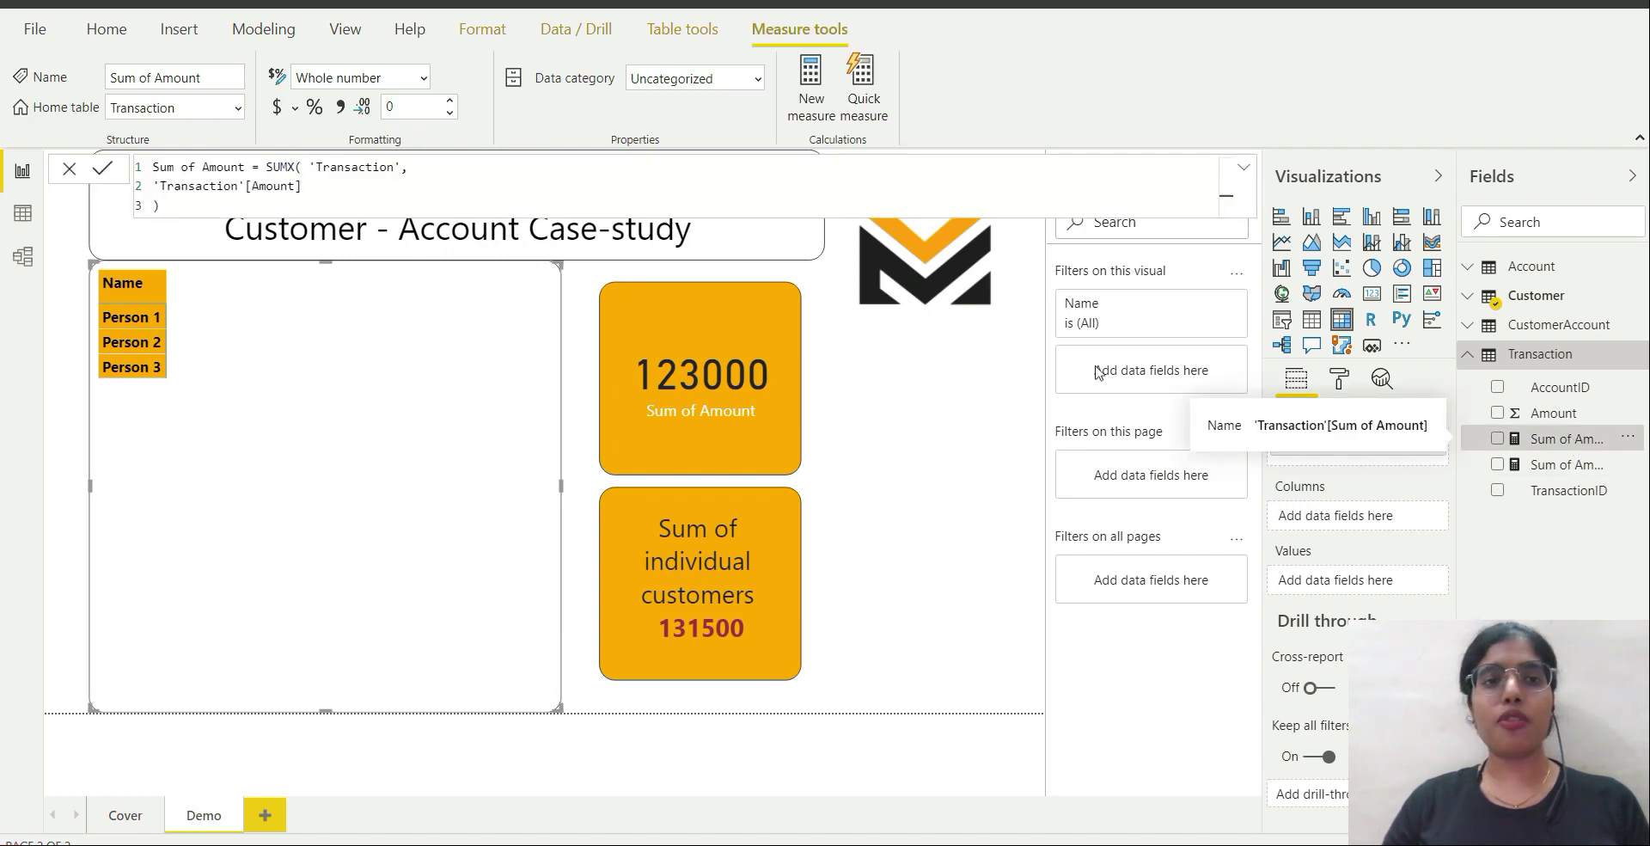
pyautogui.click(597, 186)
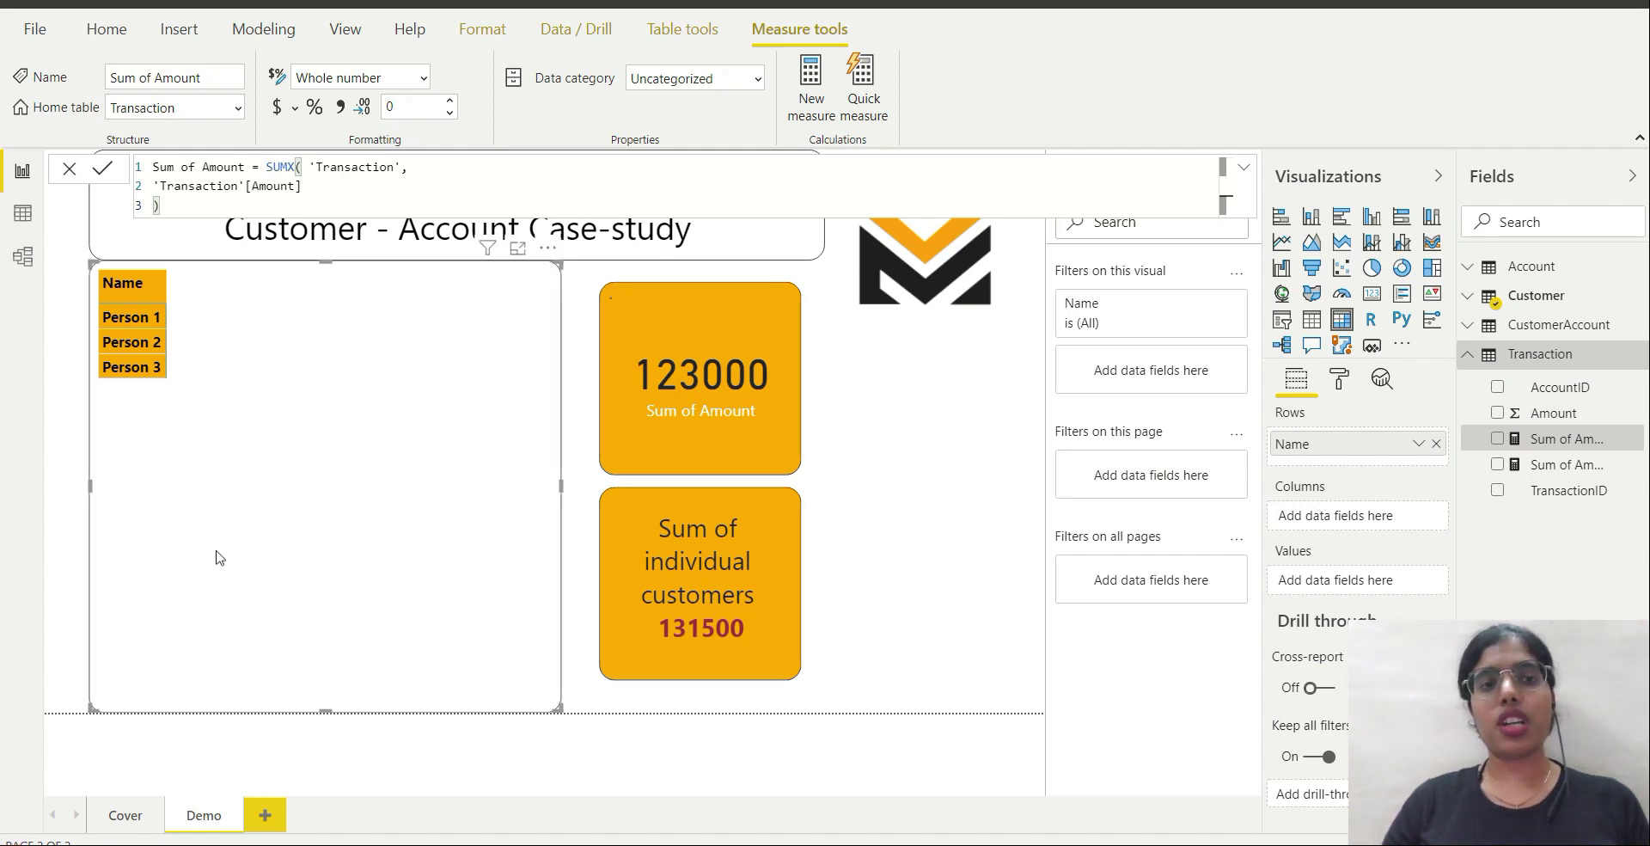
pyautogui.click(1498, 440)
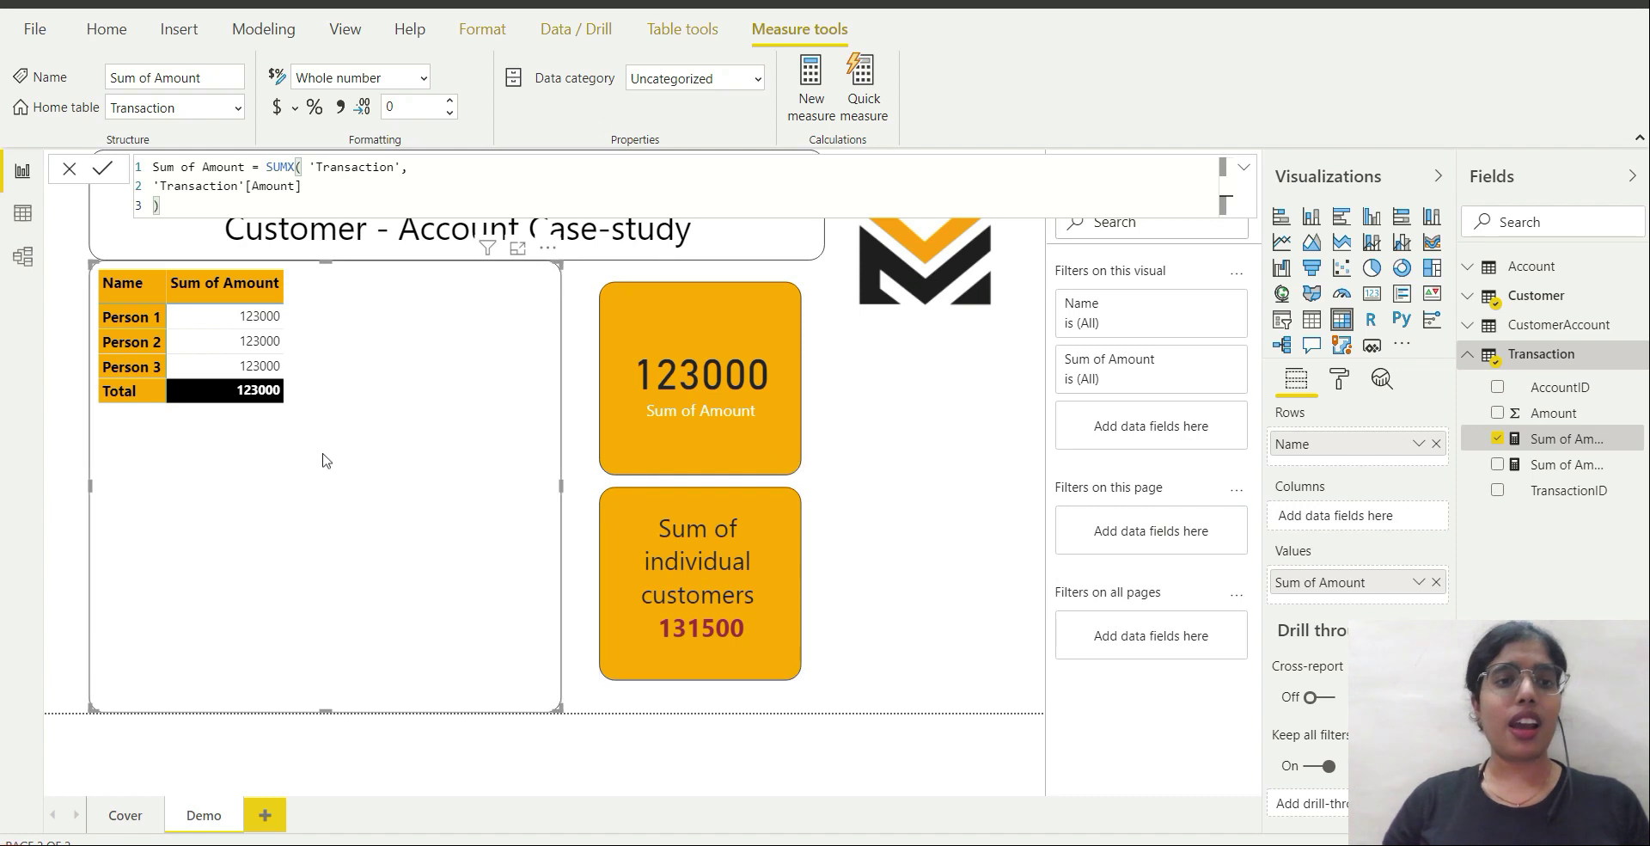
pyautogui.click(976, 479)
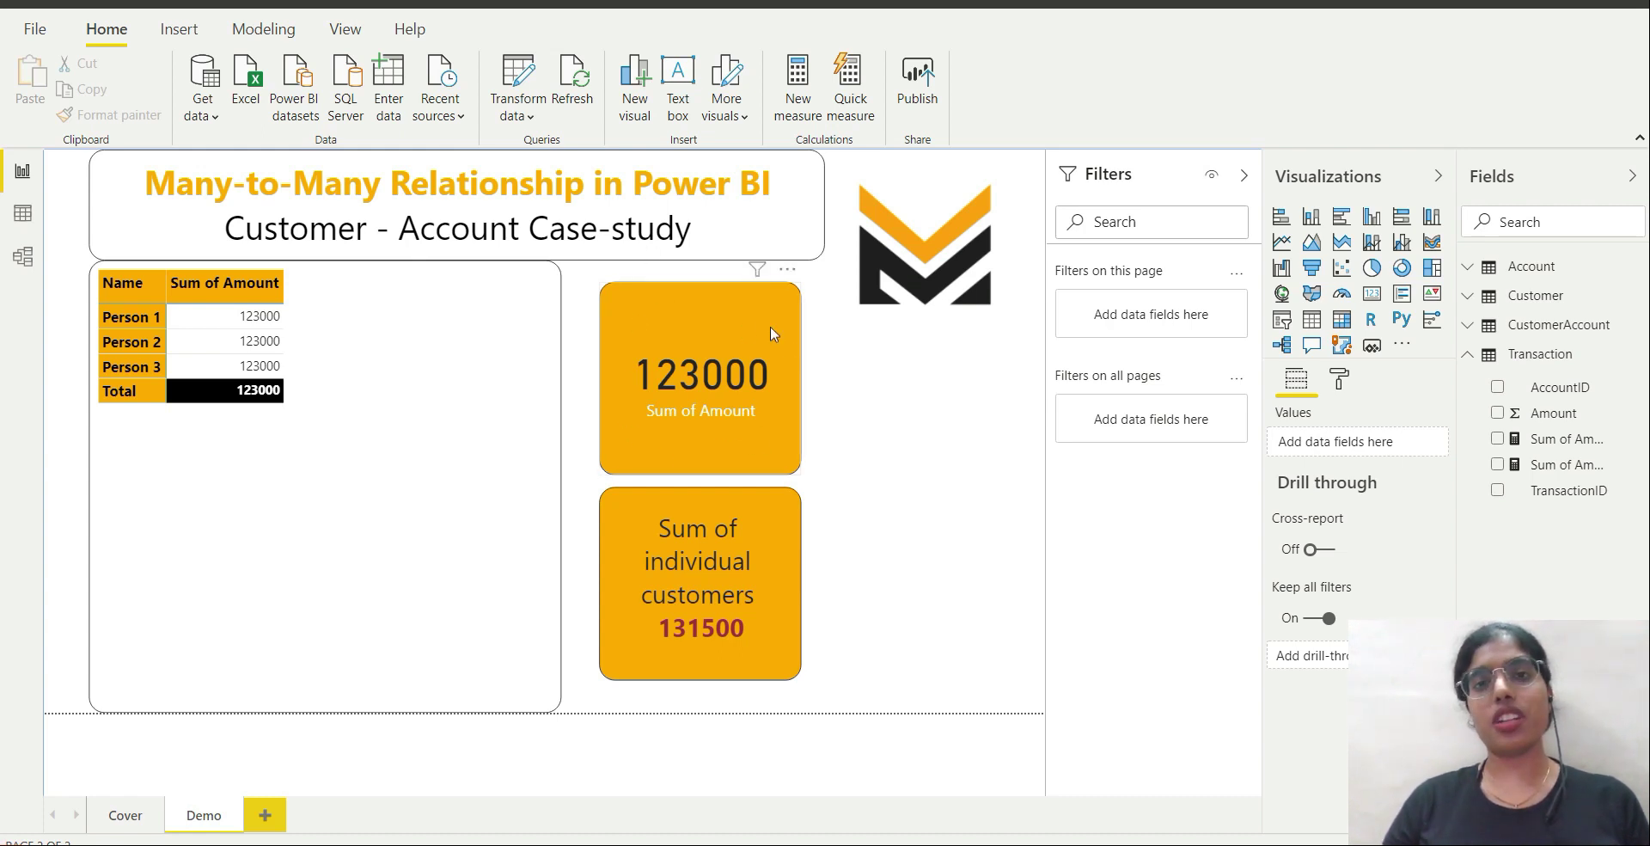
# Step: Compare the matrix's Sum of Amount figures with the Transaction rows and the filter directions of the model relationships
pyautogui.click(24, 212)
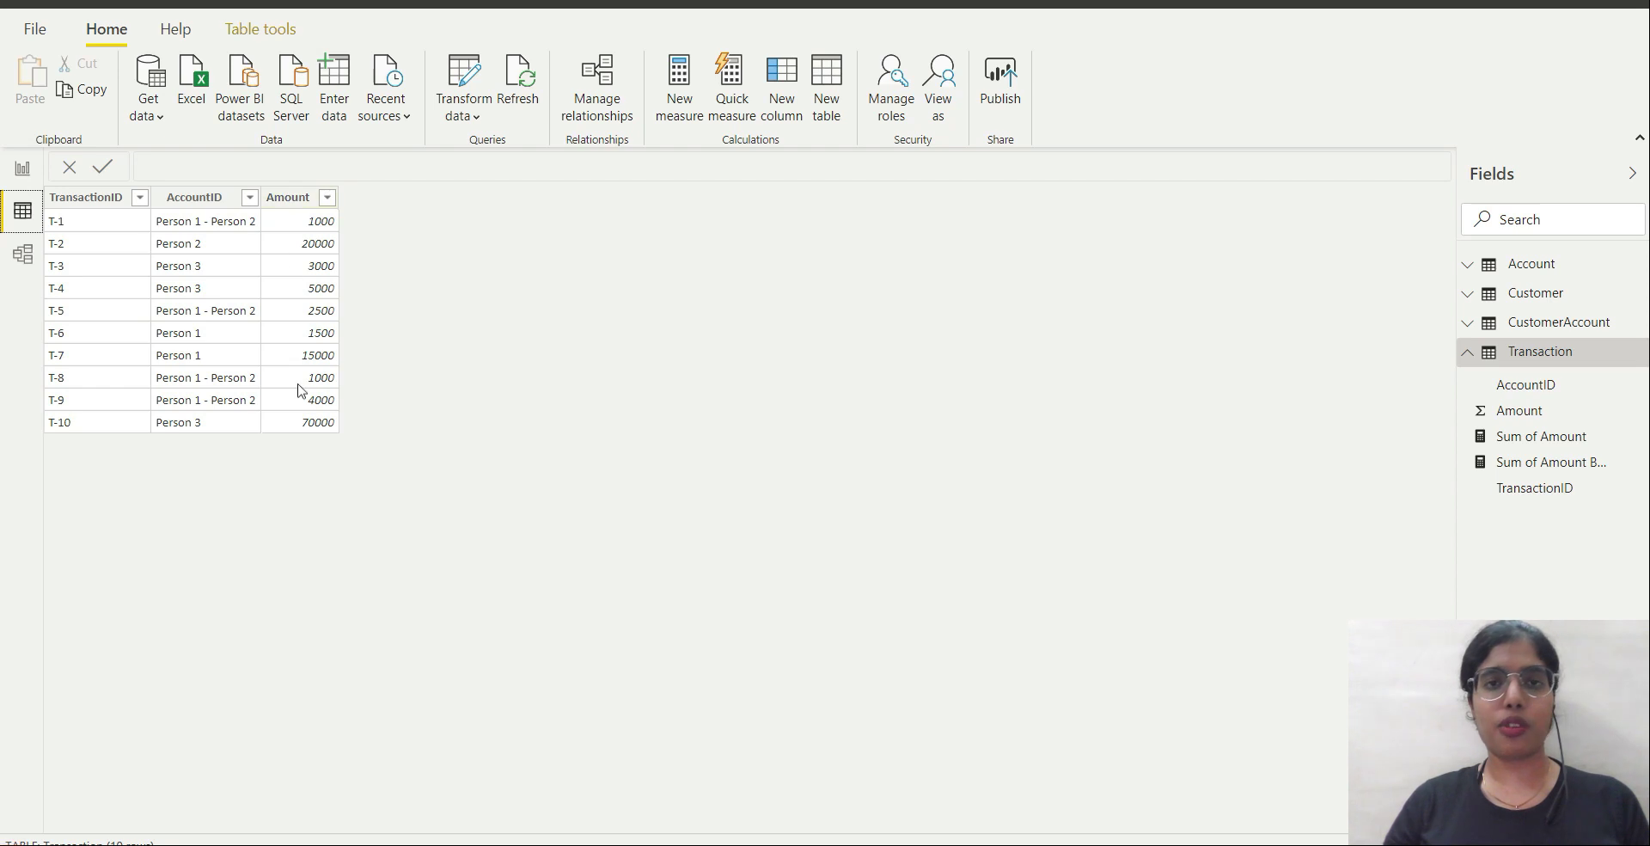
pyautogui.click(23, 168)
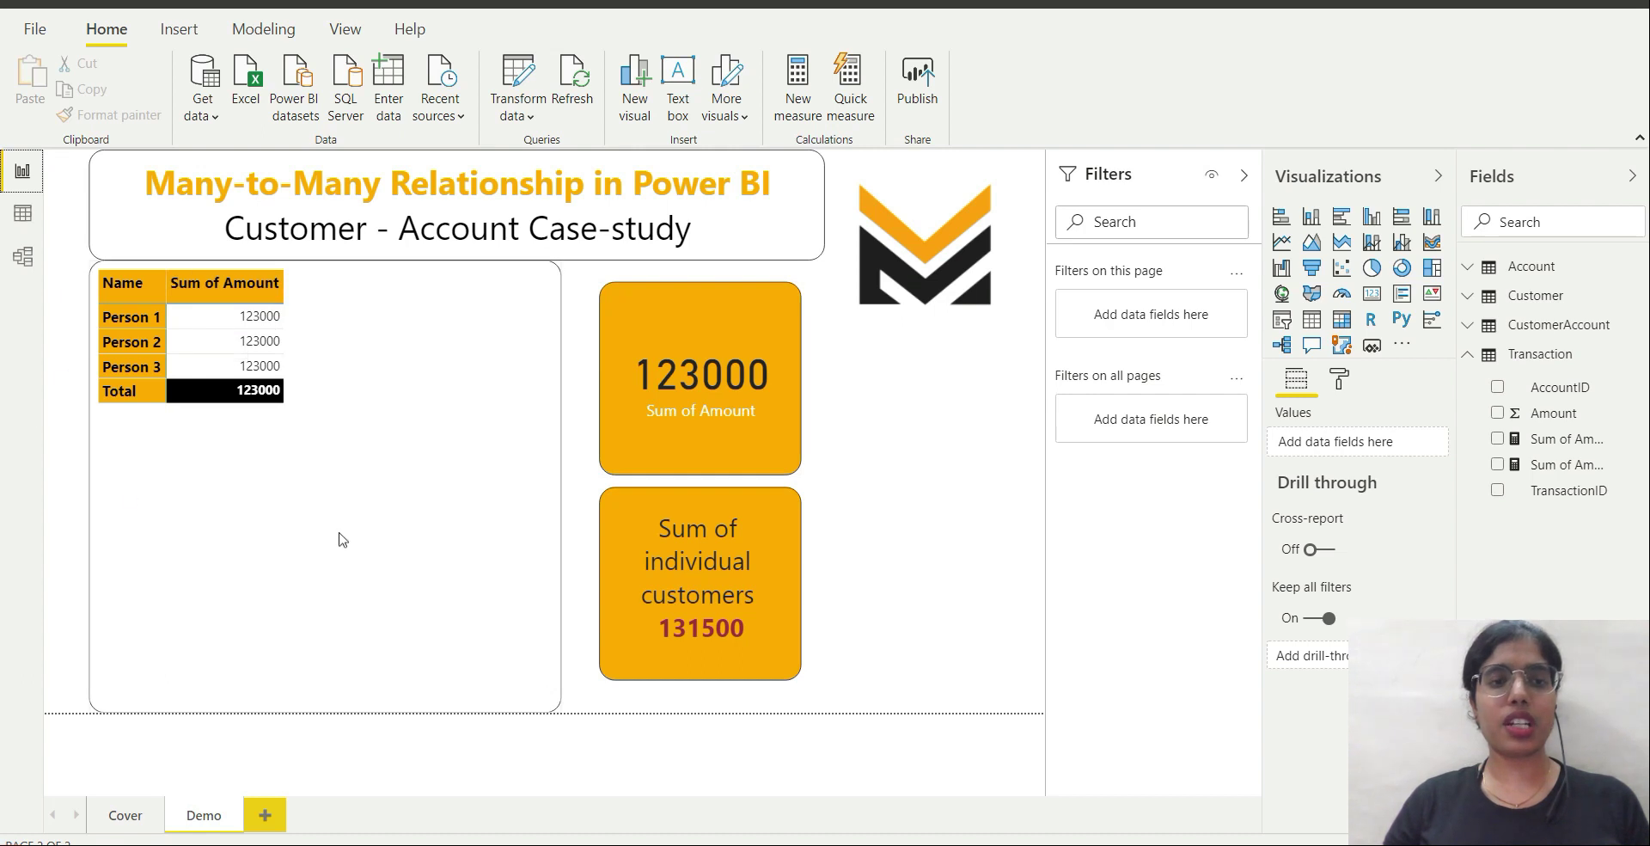
pyautogui.click(388, 476)
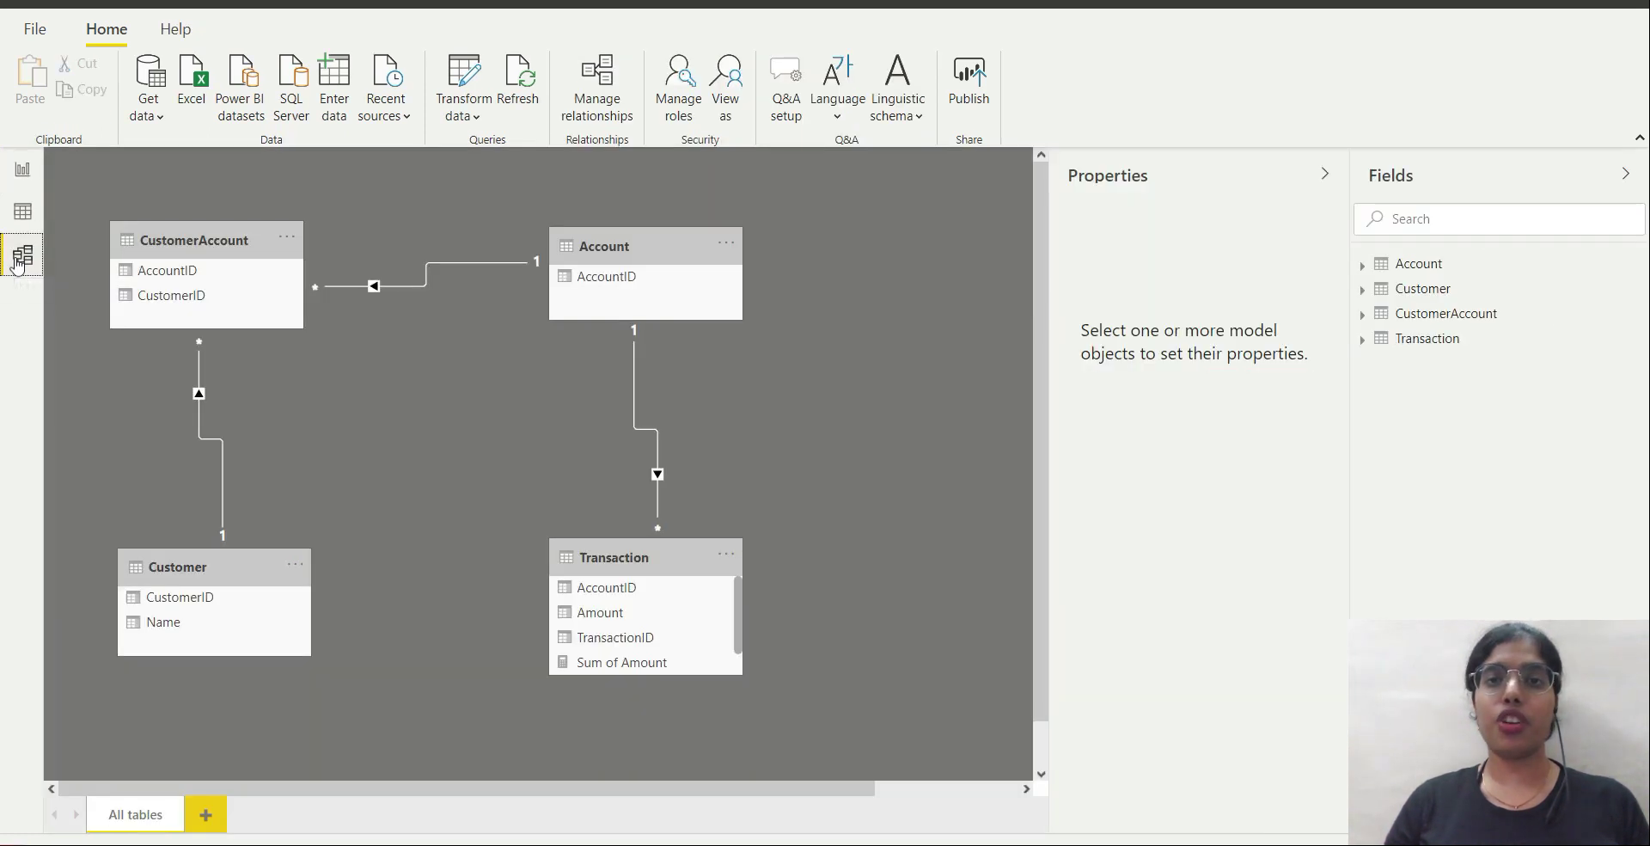
pyautogui.click(19, 258)
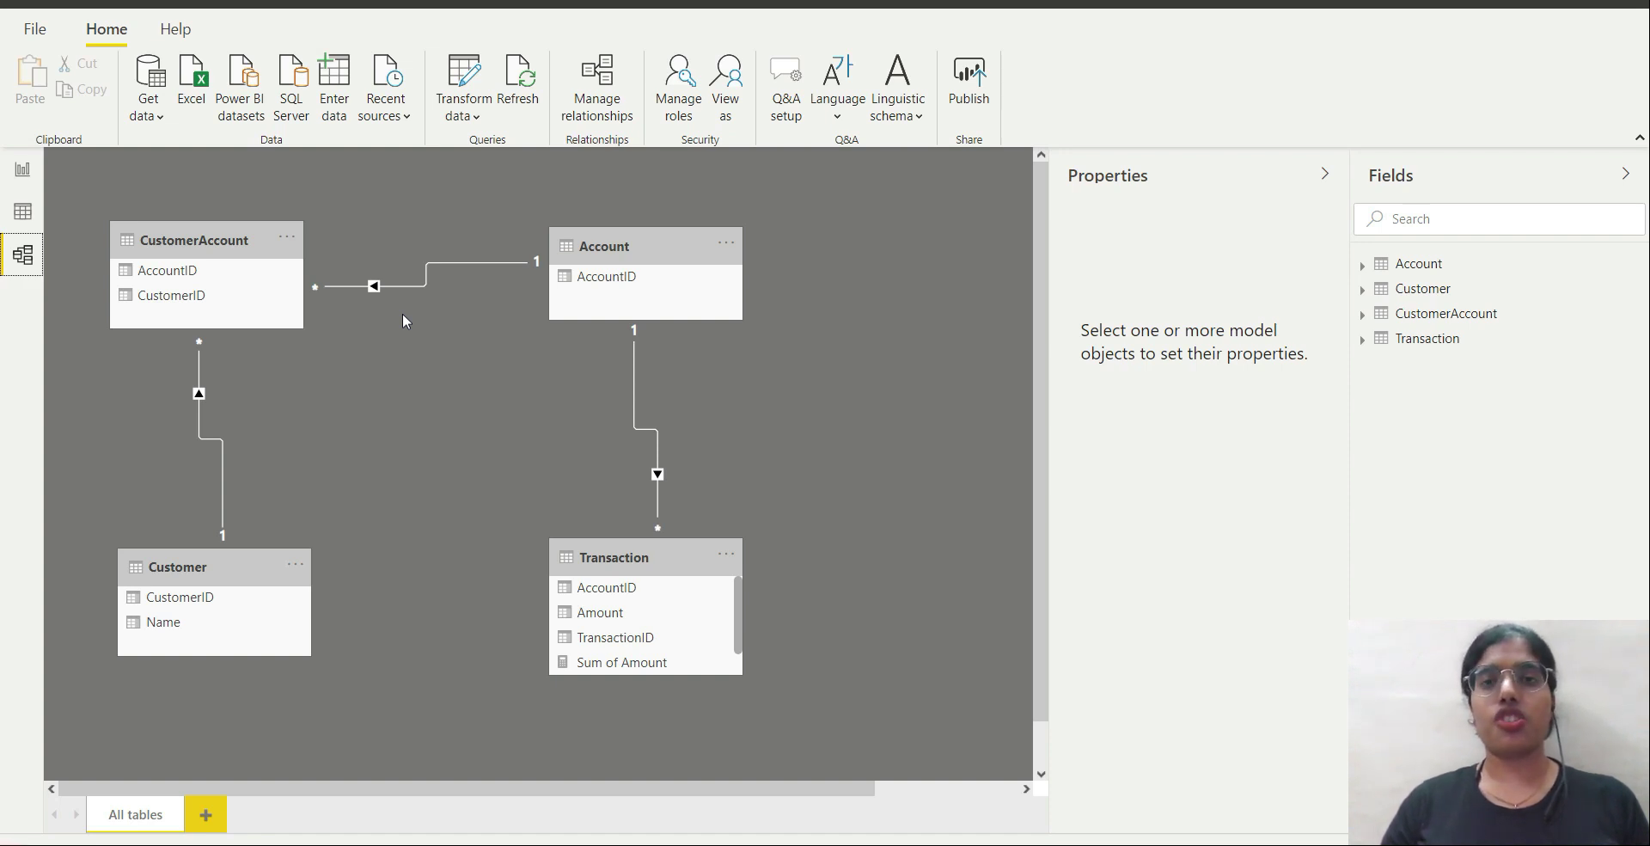
pyautogui.click(16, 179)
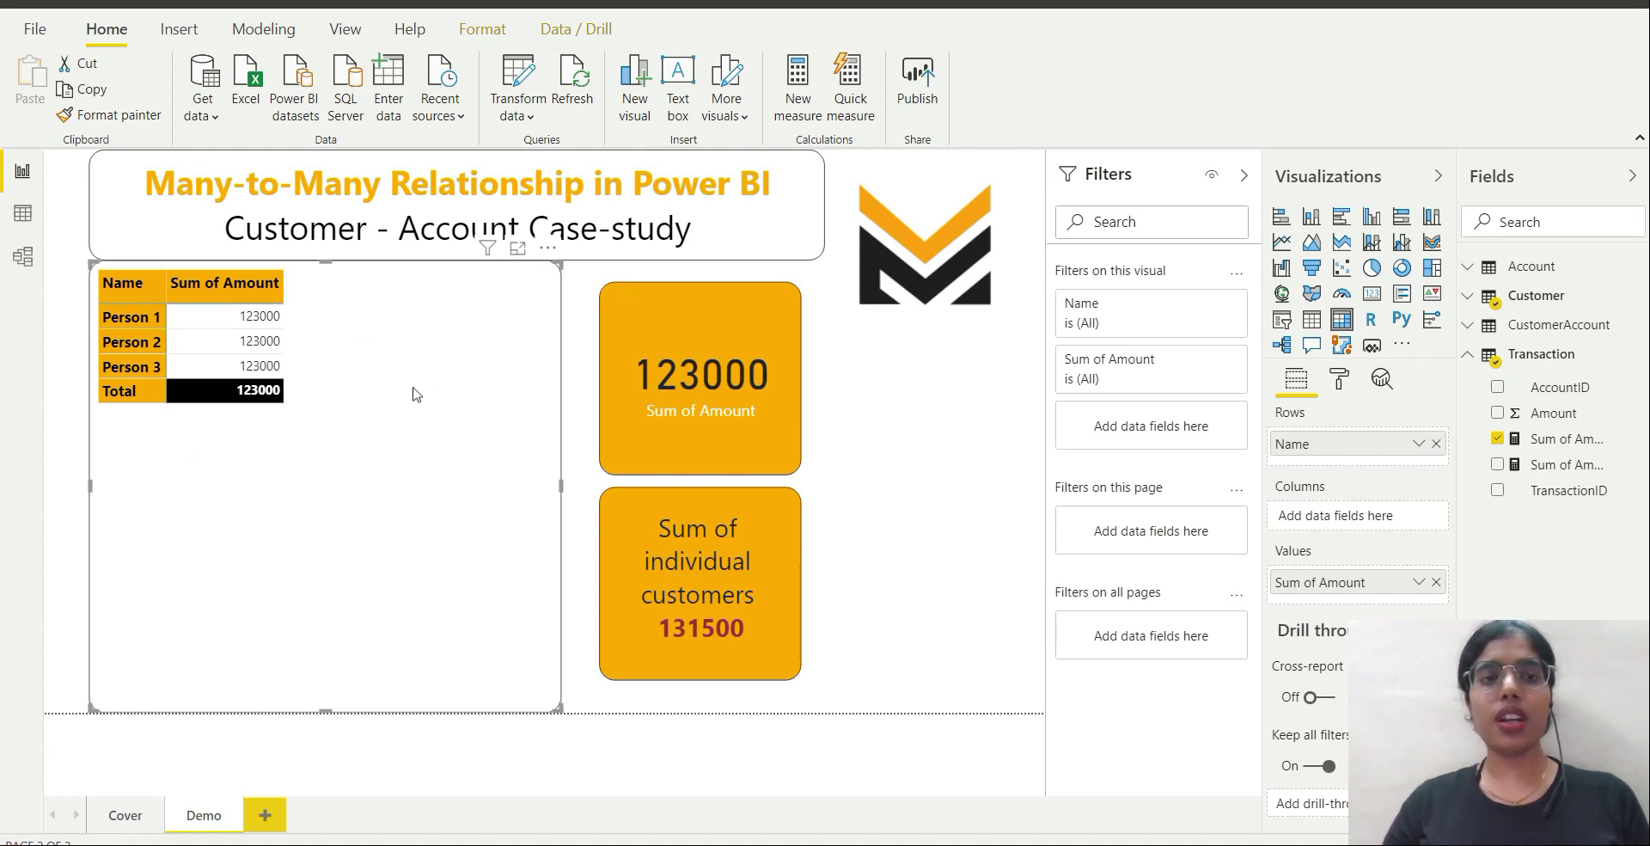
pyautogui.click(23, 268)
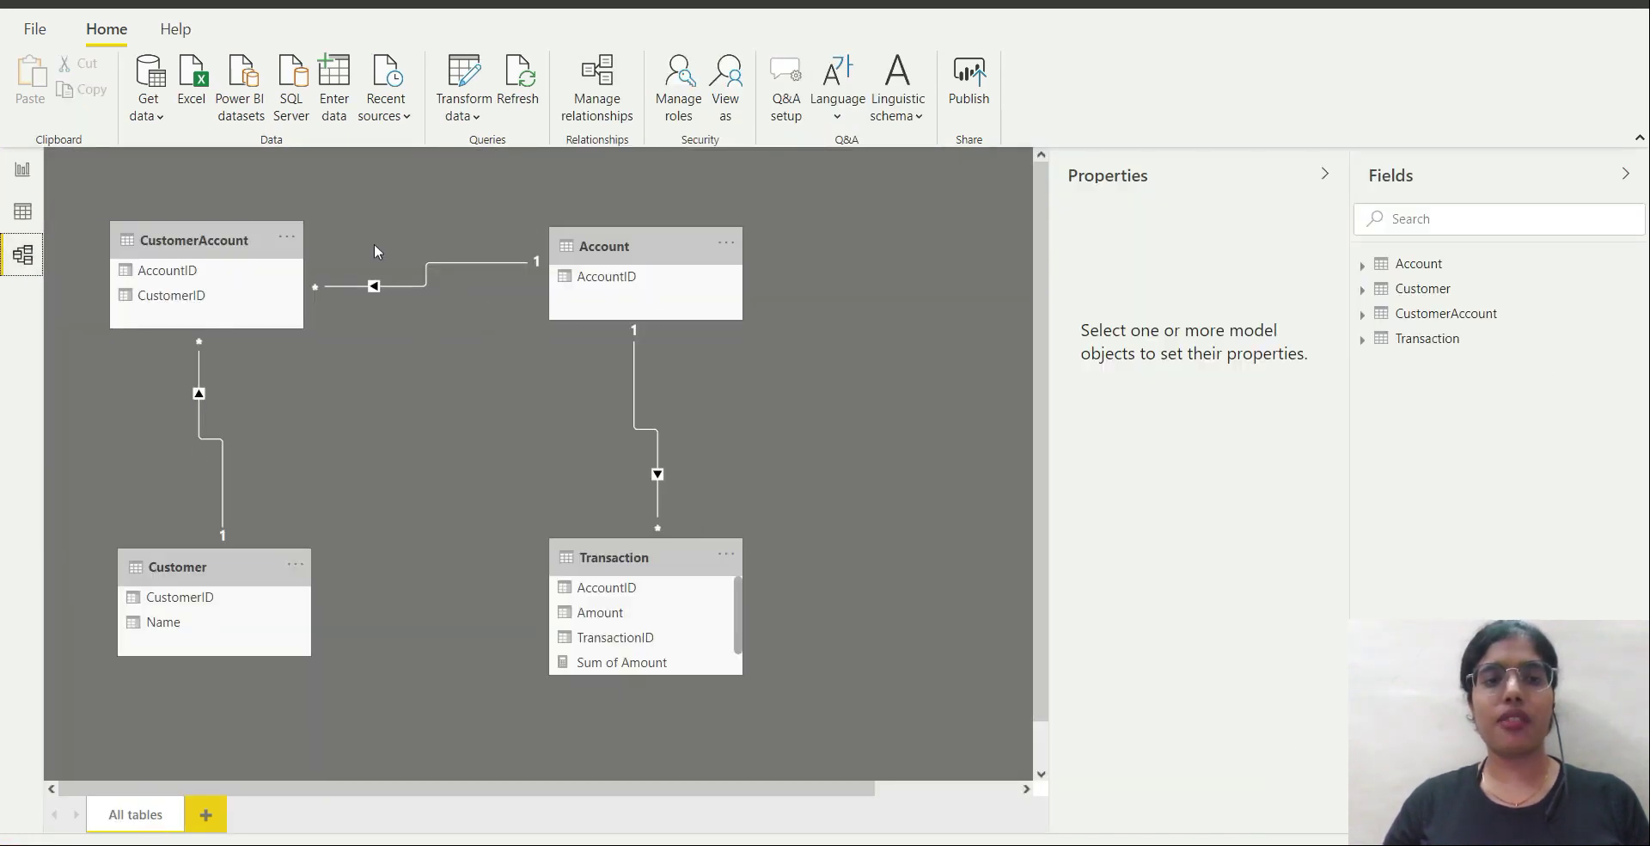
pyautogui.click(23, 168)
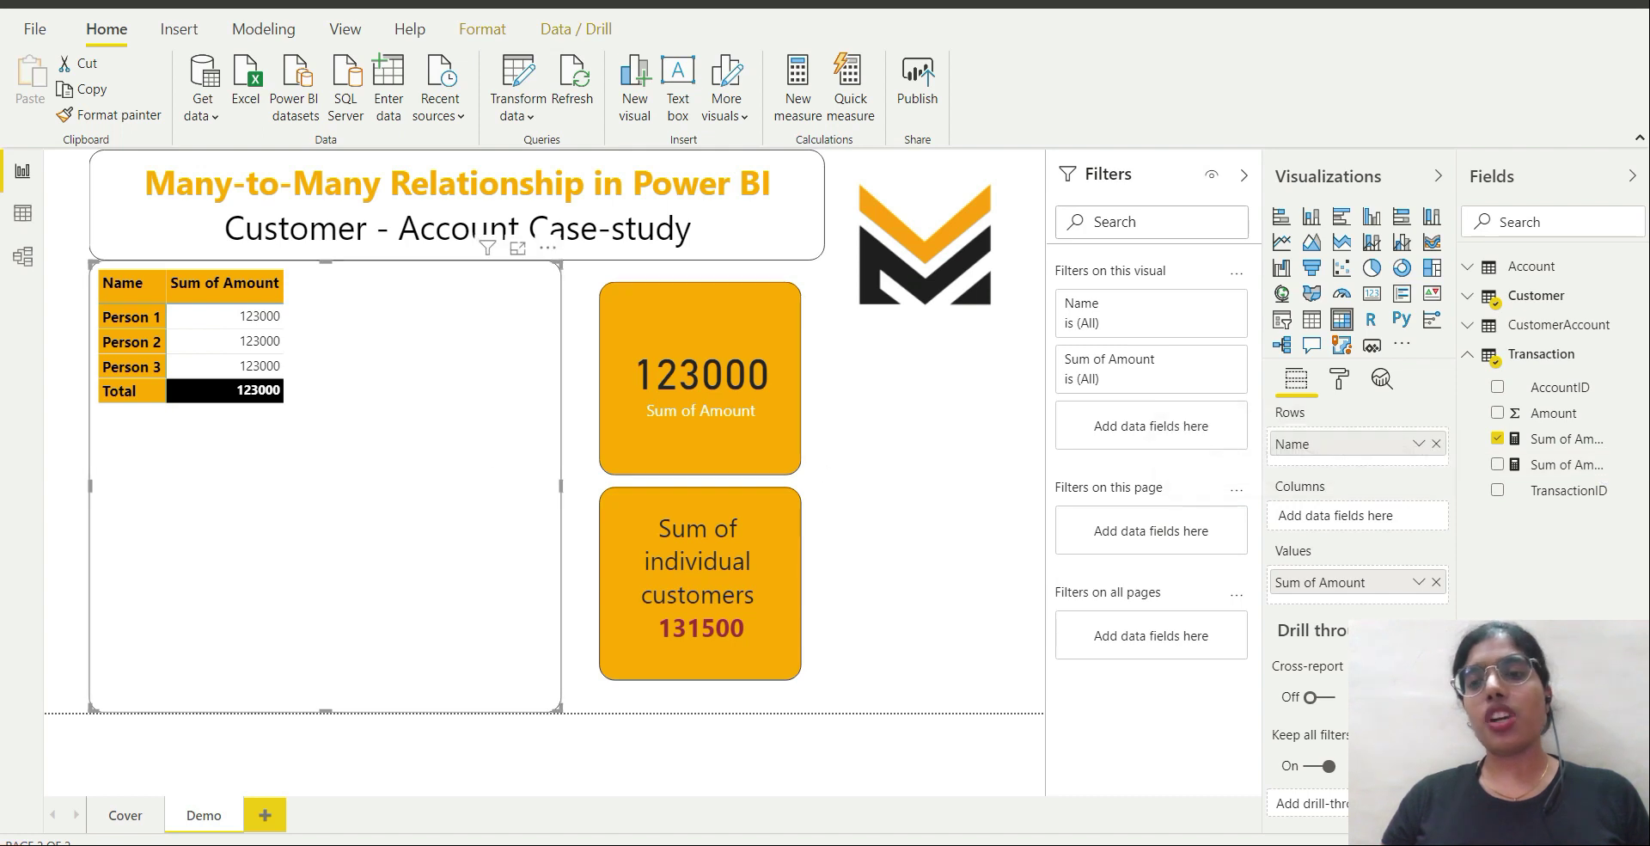
# Step: Reselect Both as the CROSSFILTER direction in the Sum of Amount BiDi measure and add that measure to the matrix values
pyautogui.click(1569, 465)
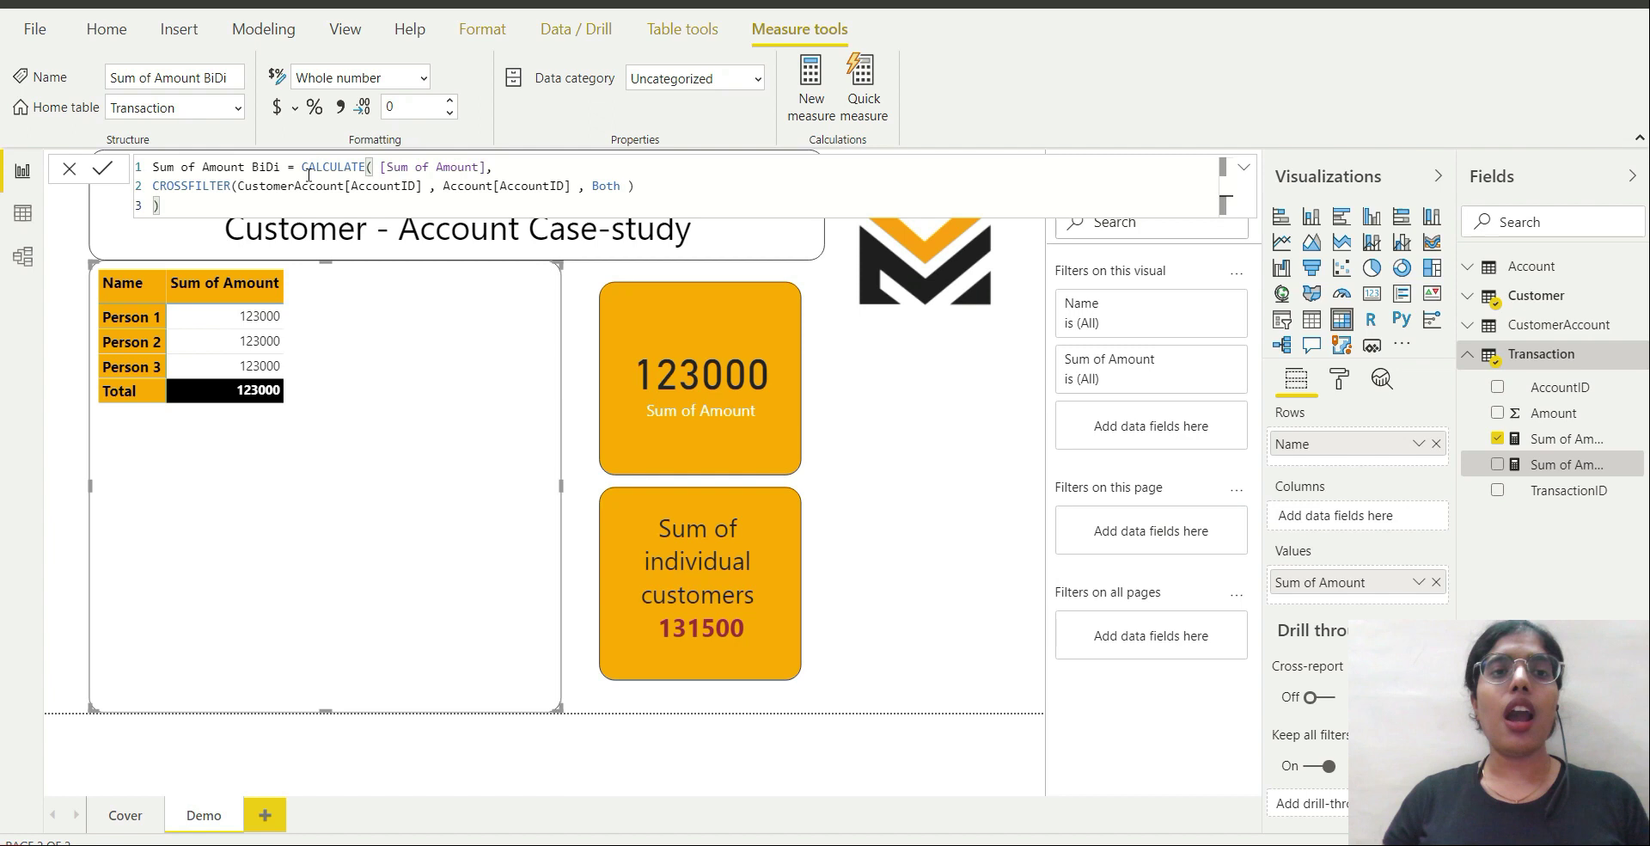
pyautogui.click(367, 167)
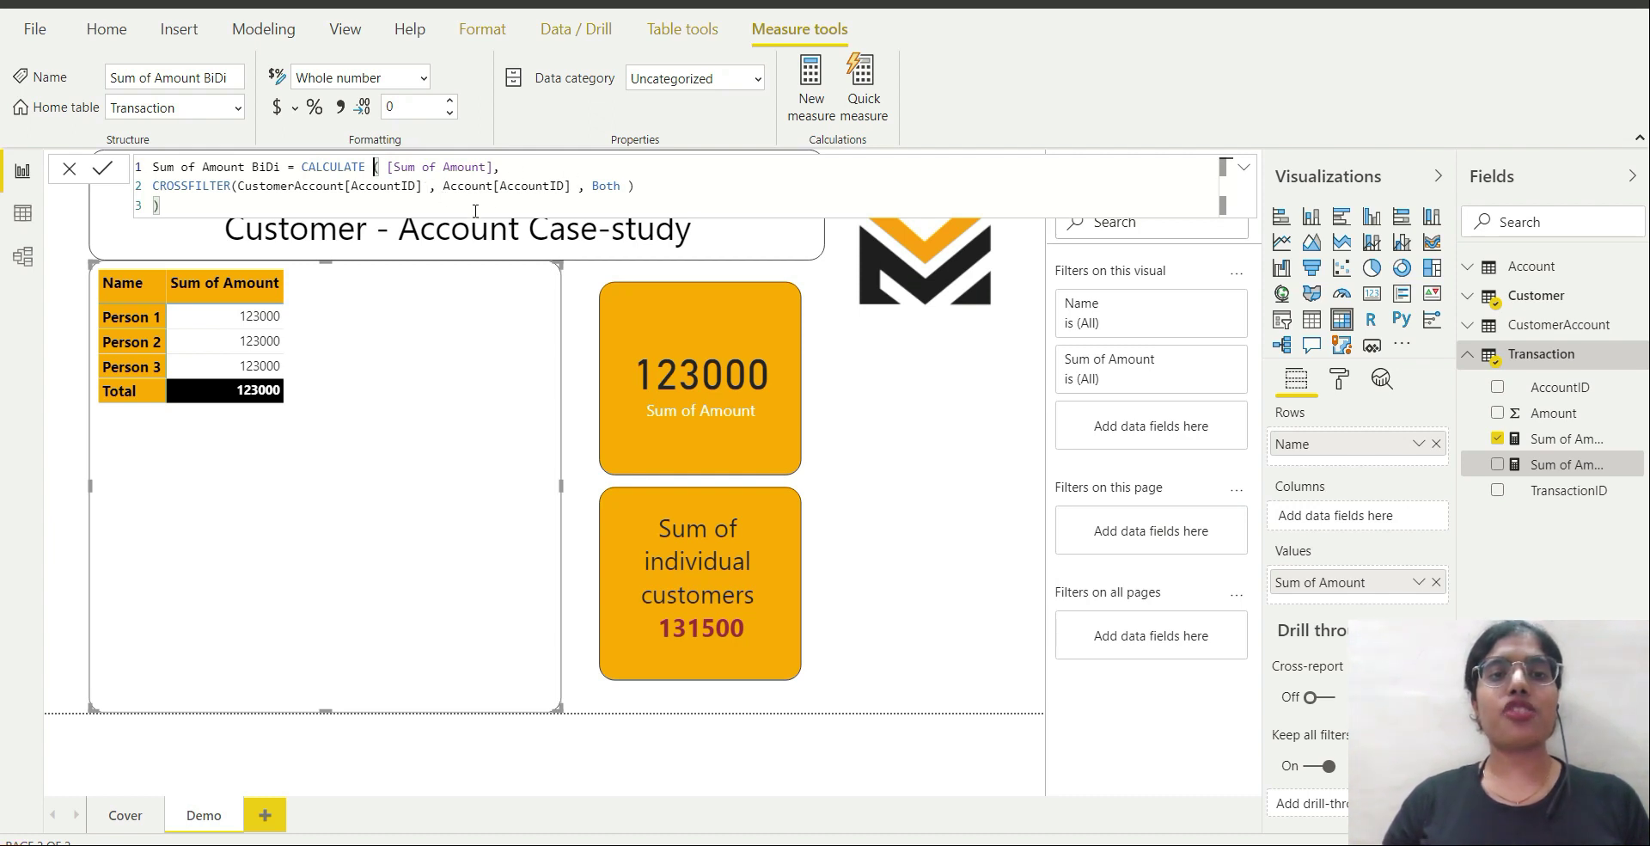
pyautogui.click(623, 186)
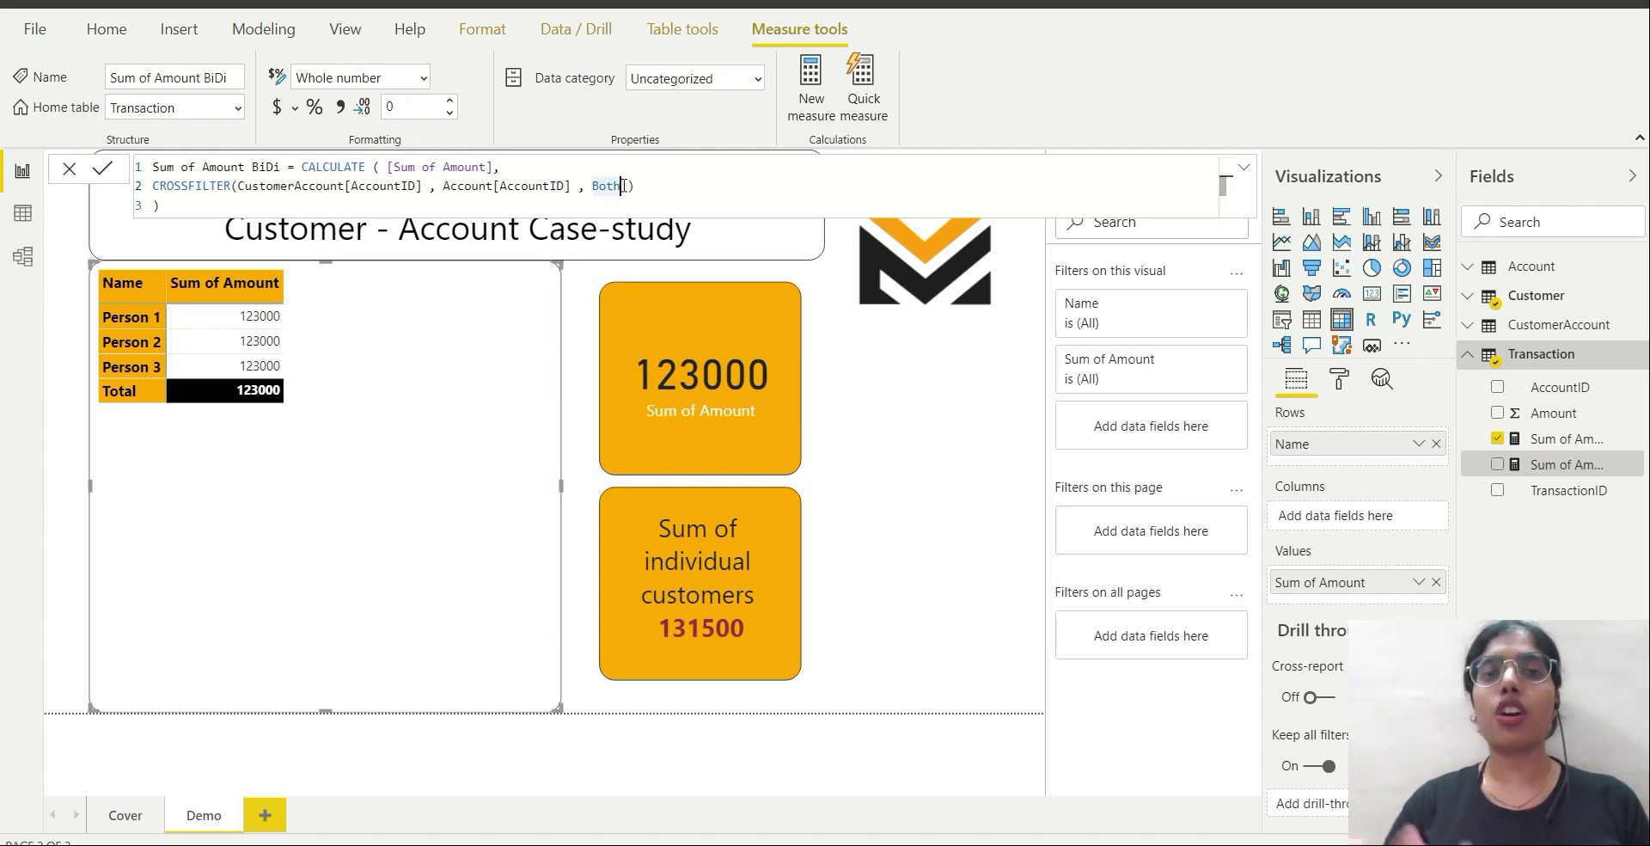
pyautogui.moveTo(623, 186); pyautogui.dragTo(594, 191)
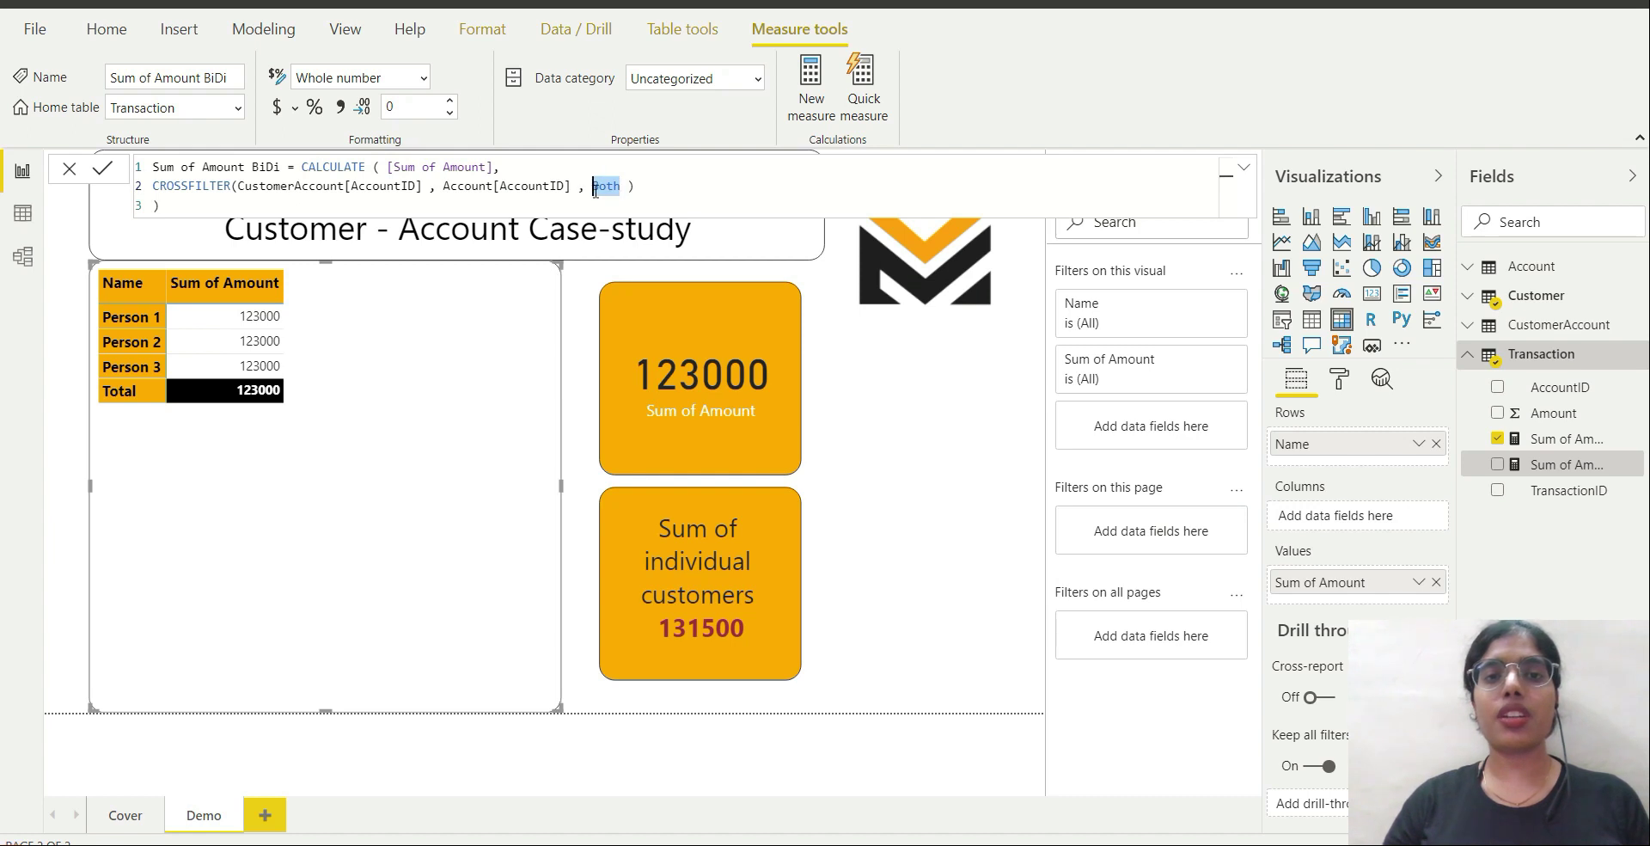
pyautogui.press('BackSpace')
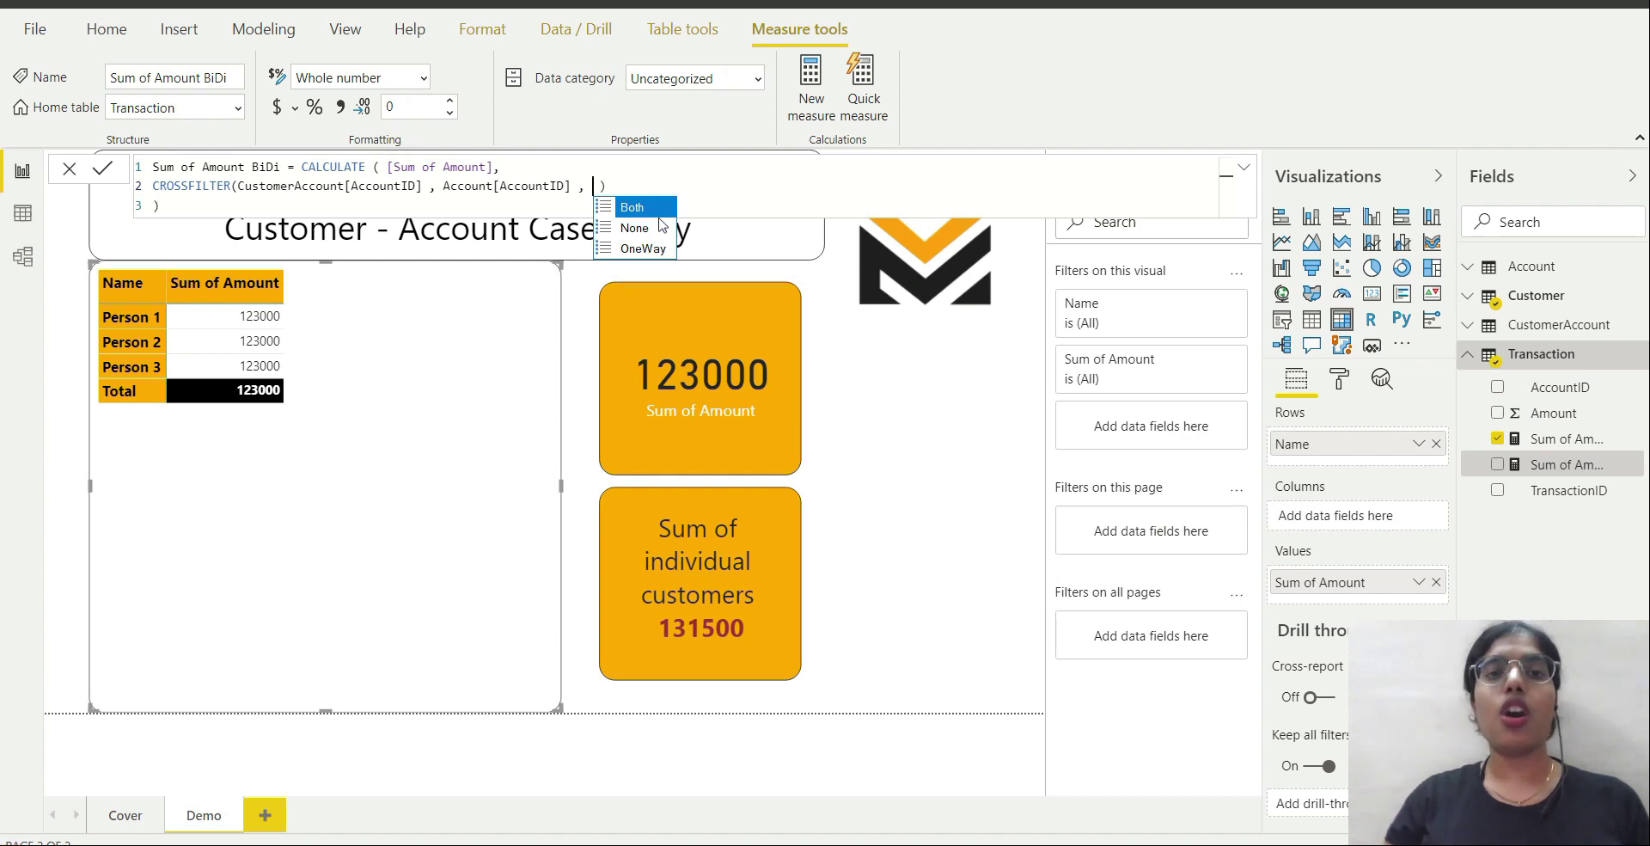
pyautogui.click(638, 228)
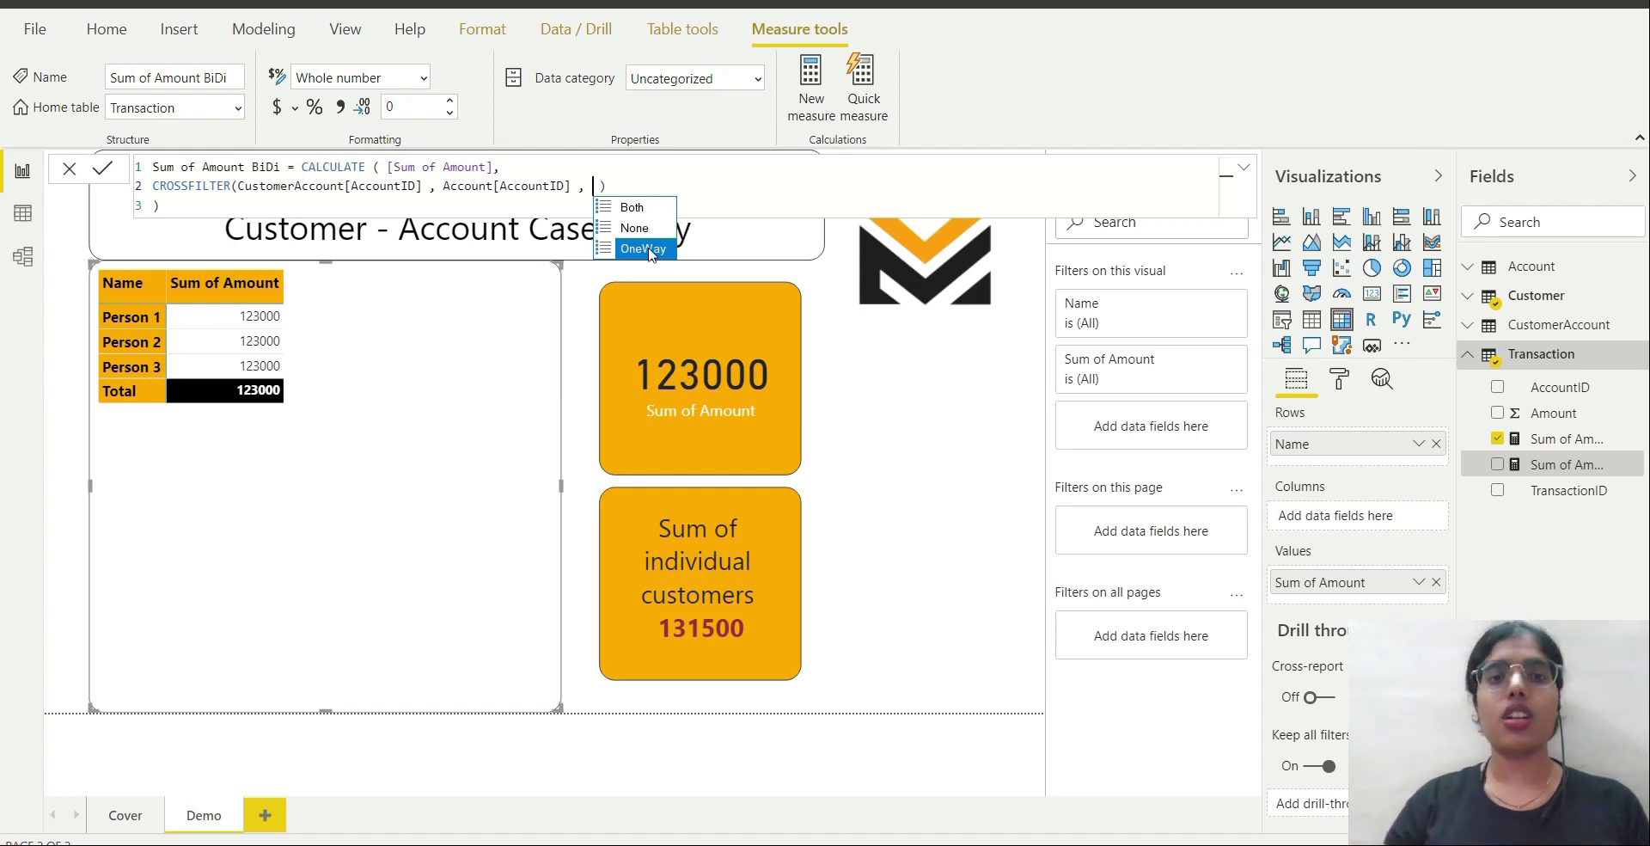
pyautogui.press('Down')
pyautogui.press('Tab')
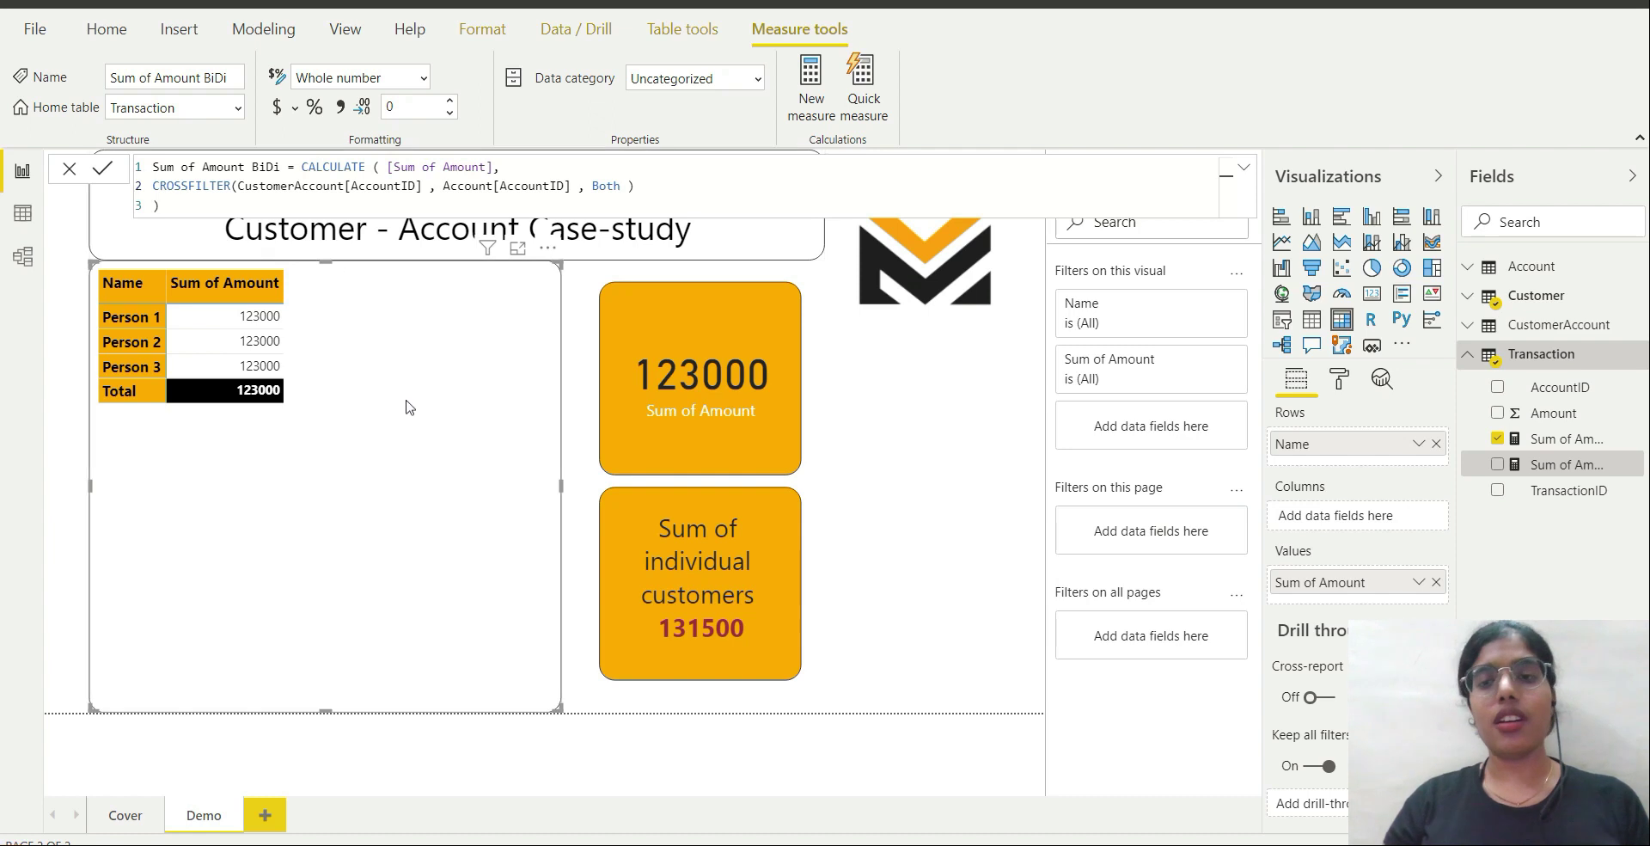
pyautogui.click(1499, 466)
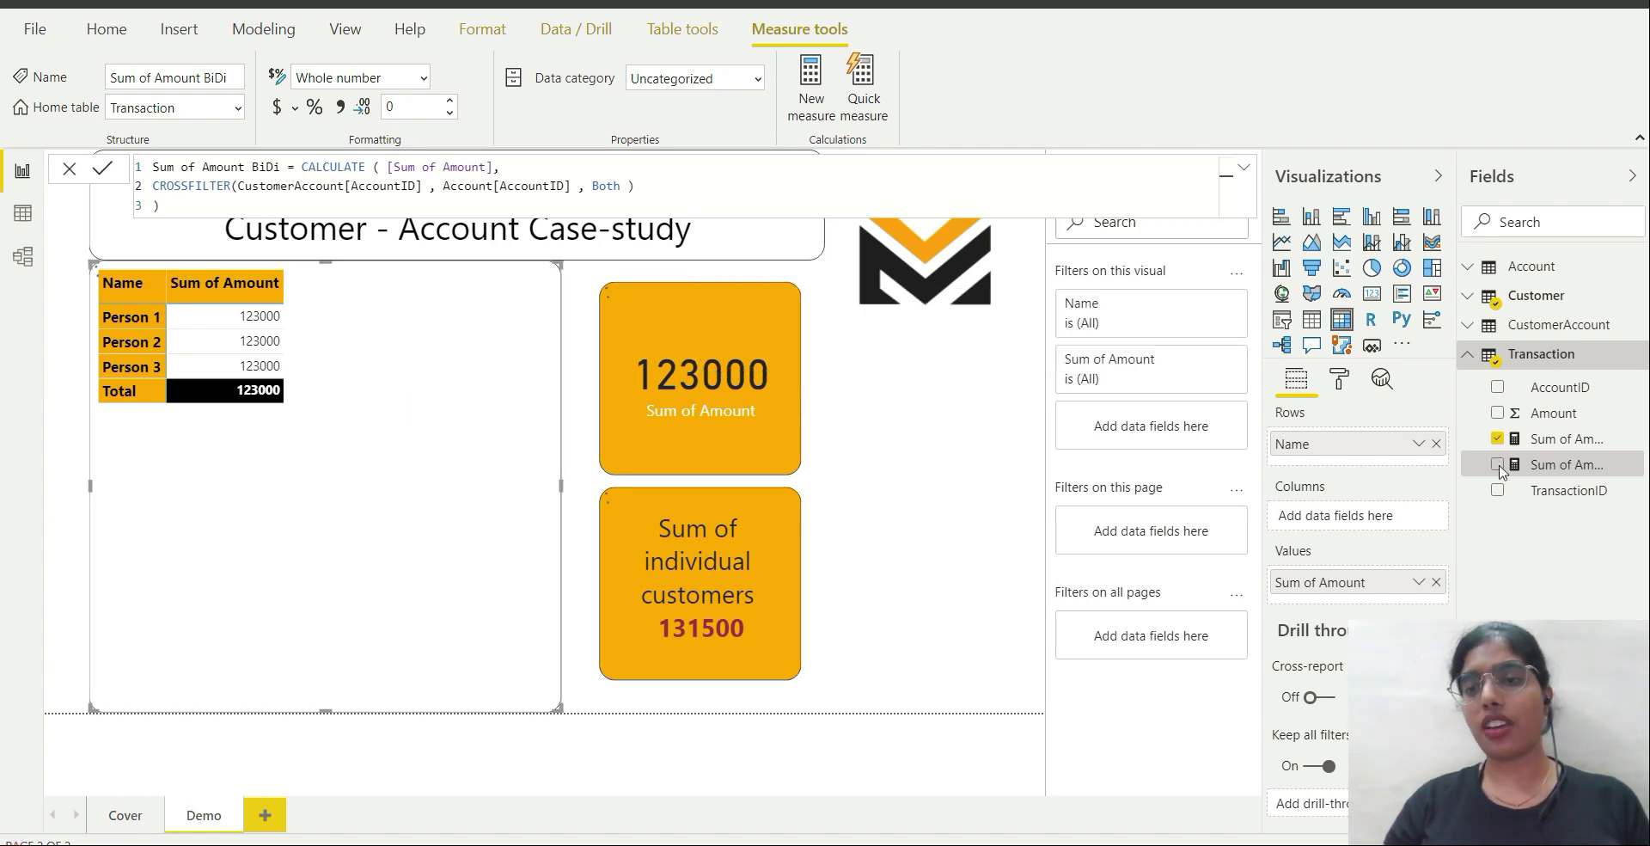
# Step: Add the Transaction table's Sum of Amount BiDi measure to the matrix and check the relationship filter directions in the model diagram
pyautogui.click(1499, 469)
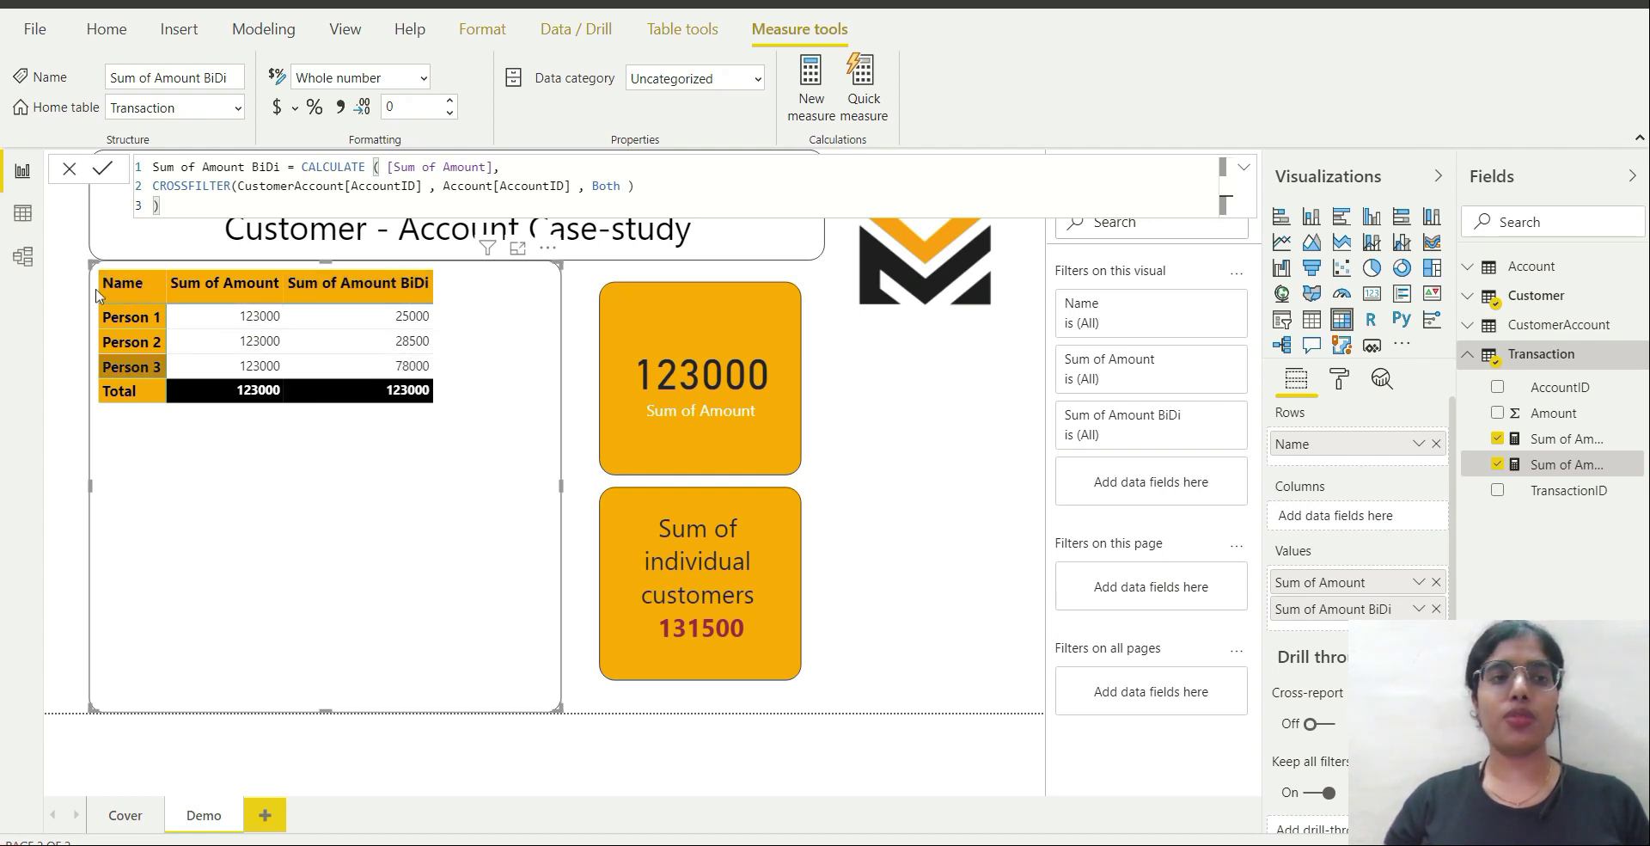
pyautogui.click(24, 257)
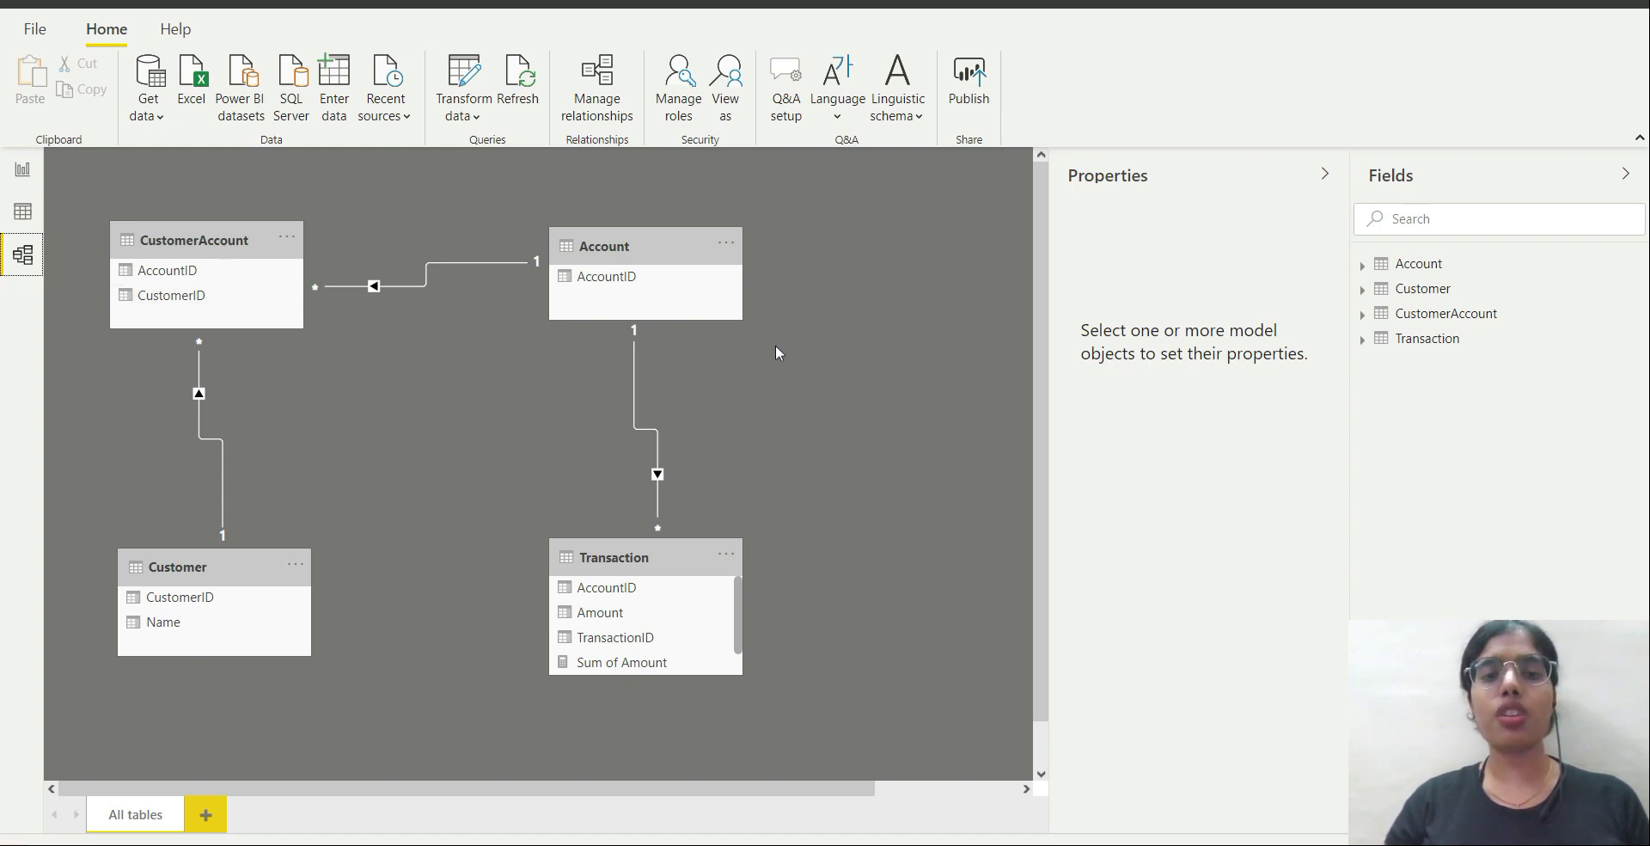
pyautogui.click(19, 167)
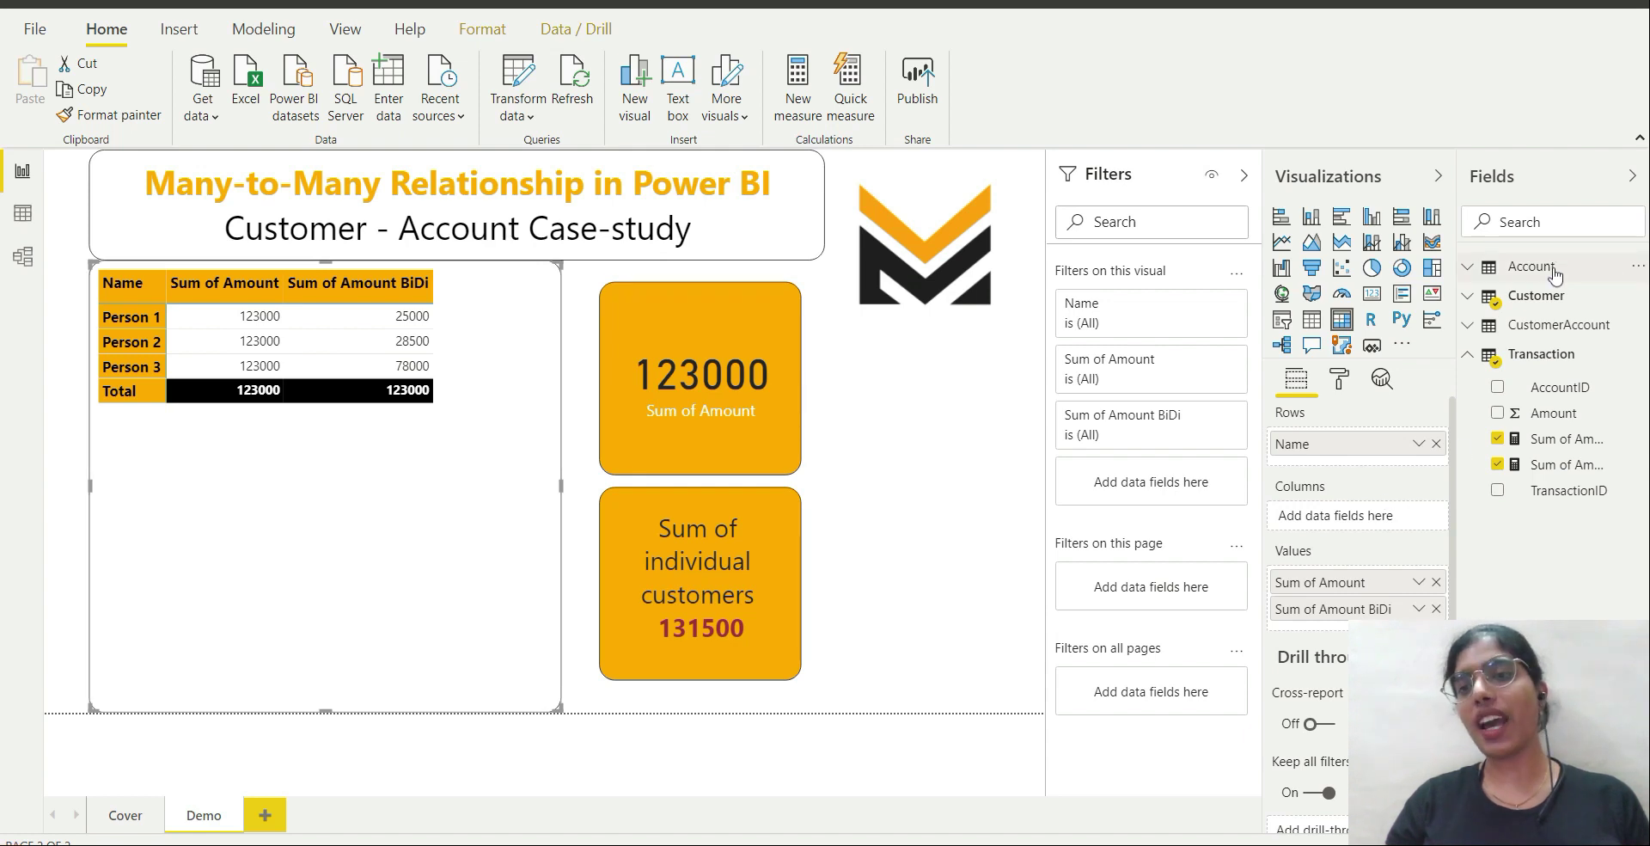
# Step: Add CustomerAccount's AccountID to the matrix rows beneath Name and expand all rows down one hierarchy level
pyautogui.click(1552, 323)
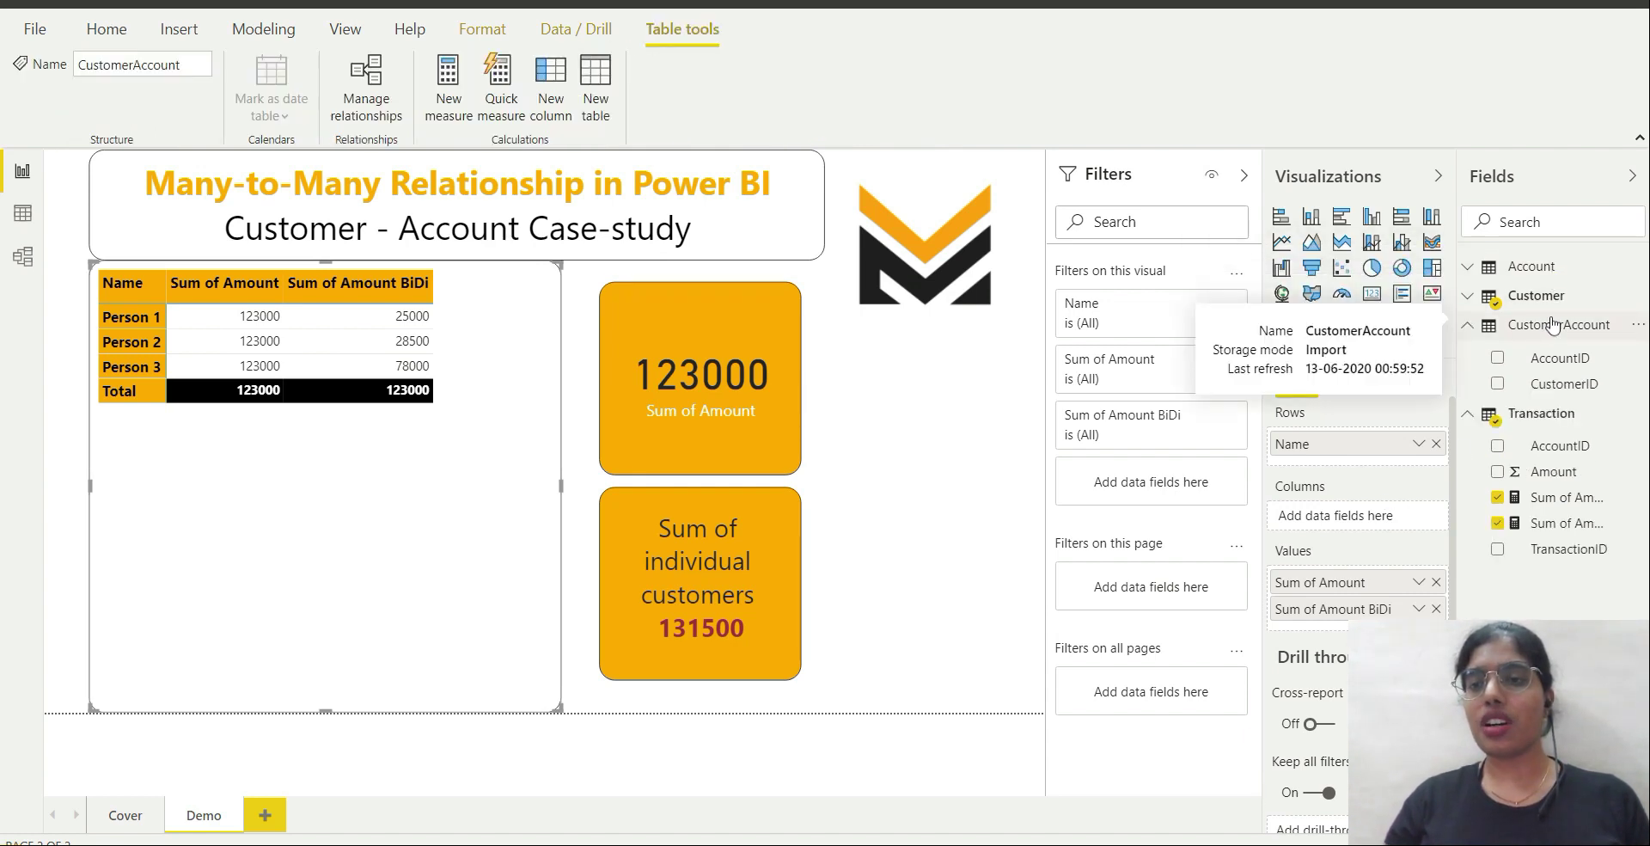
pyautogui.click(1497, 360)
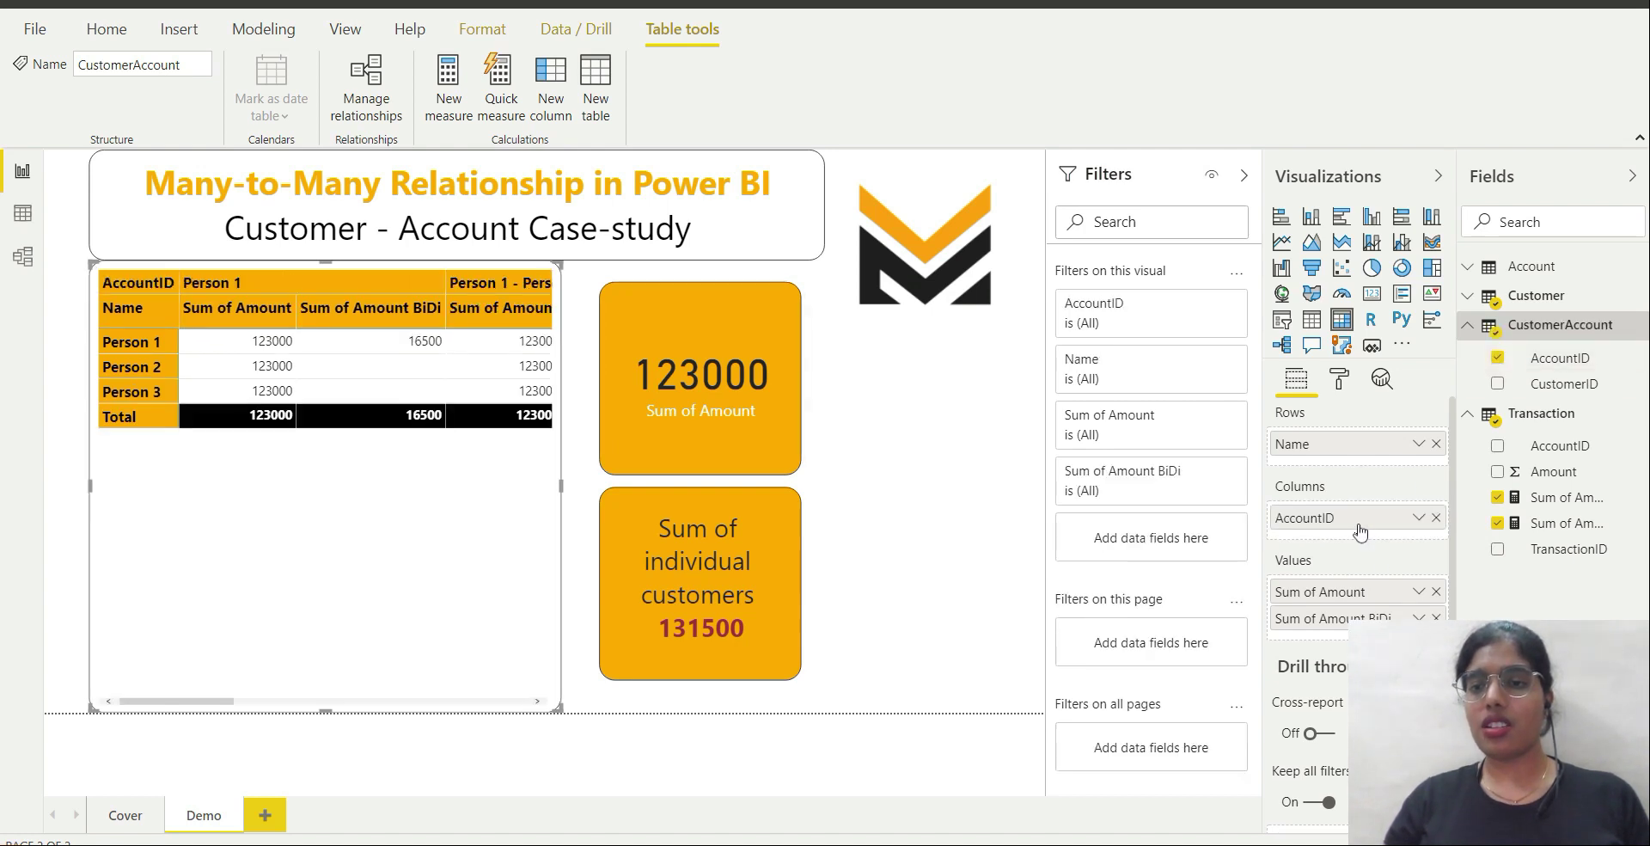
pyautogui.moveTo(1378, 469); pyautogui.dragTo(1371, 464)
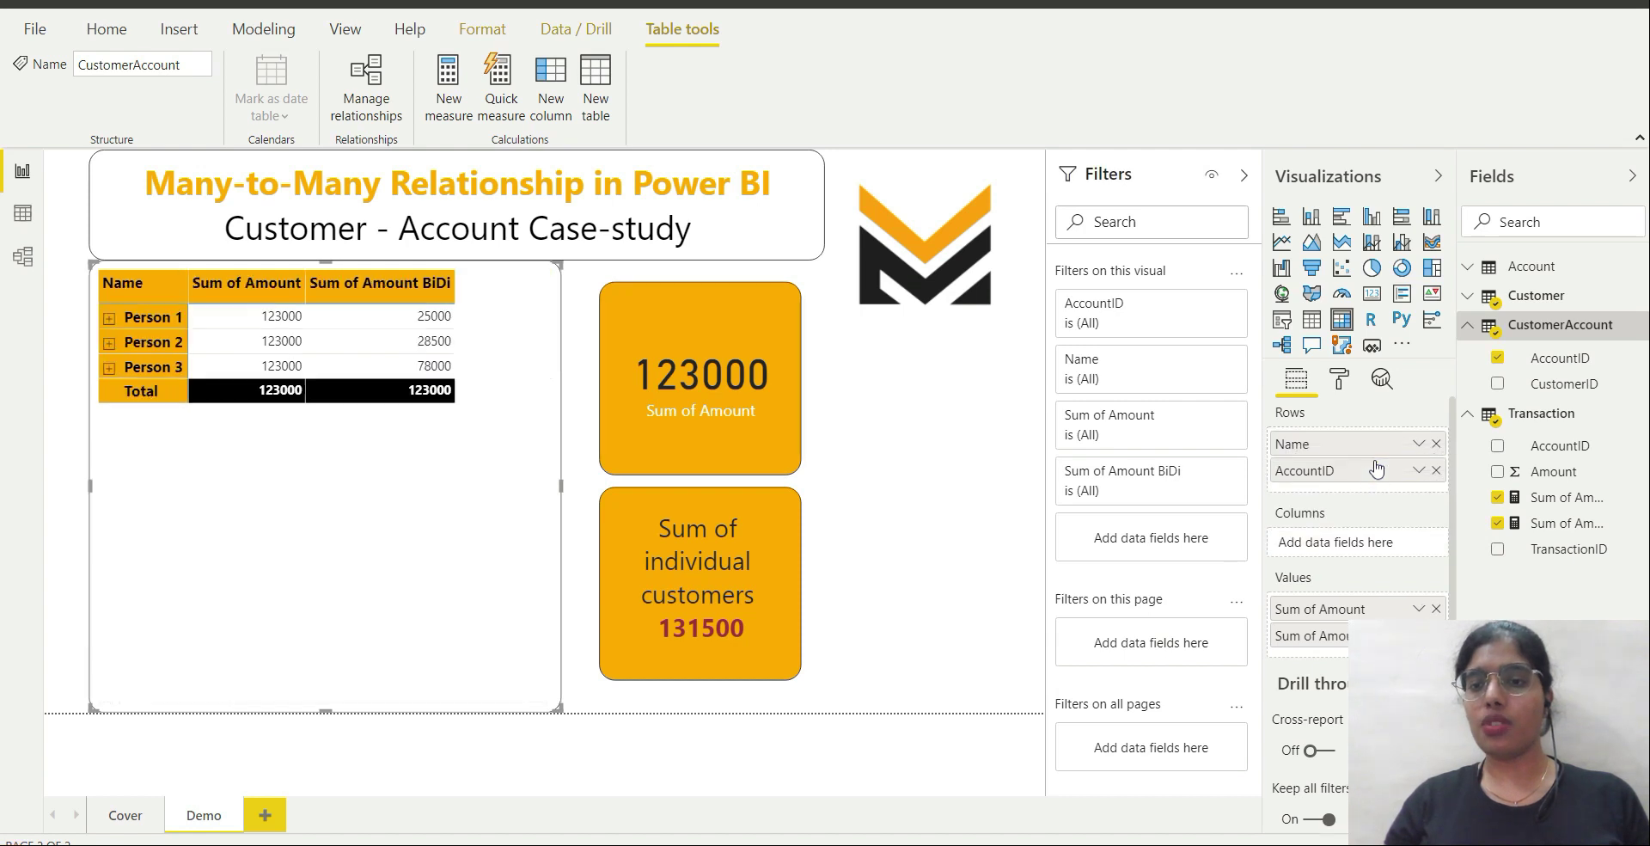
pyautogui.click(1562, 331)
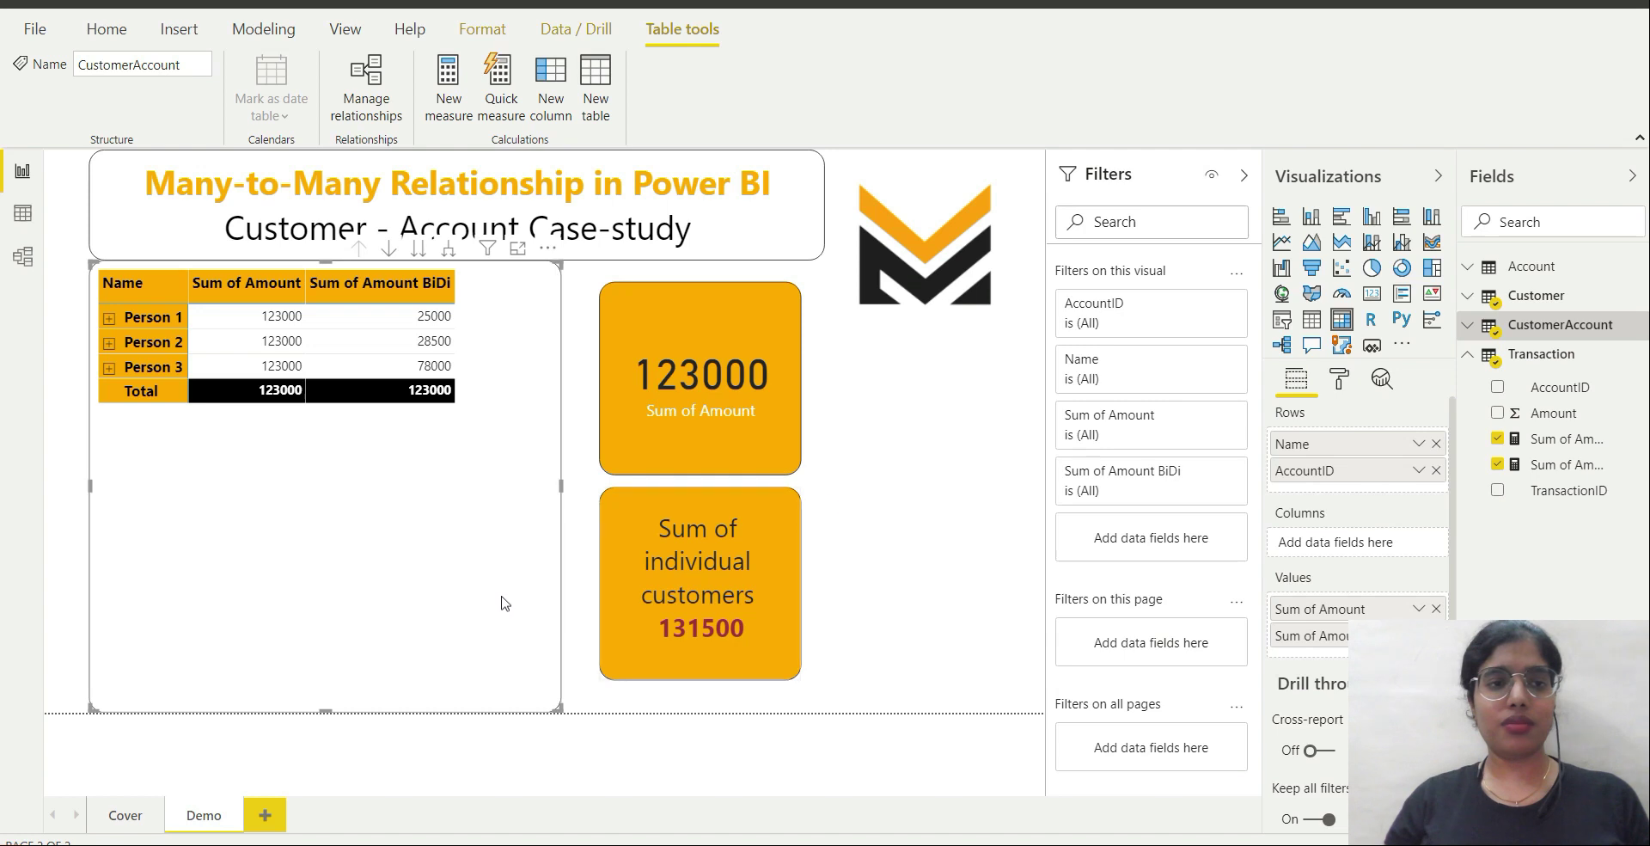
pyautogui.click(448, 250)
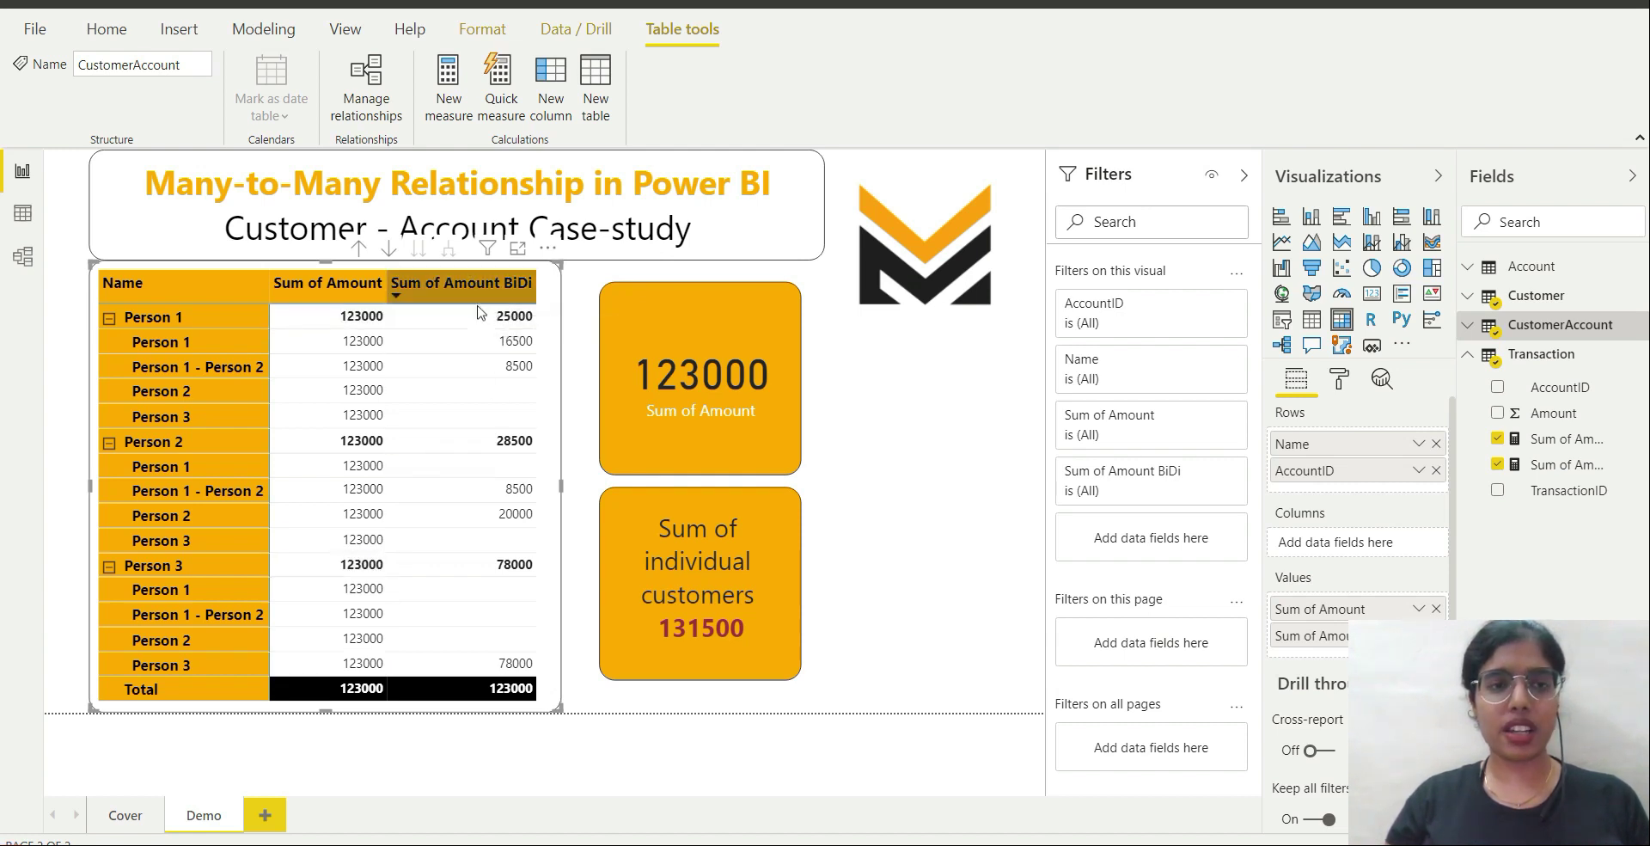
# Step: Remove Sum of Amount from the matrix values and compare the Sum of Amount BiDi subtotals and total with the Sum of Amount card
pyautogui.click(1436, 610)
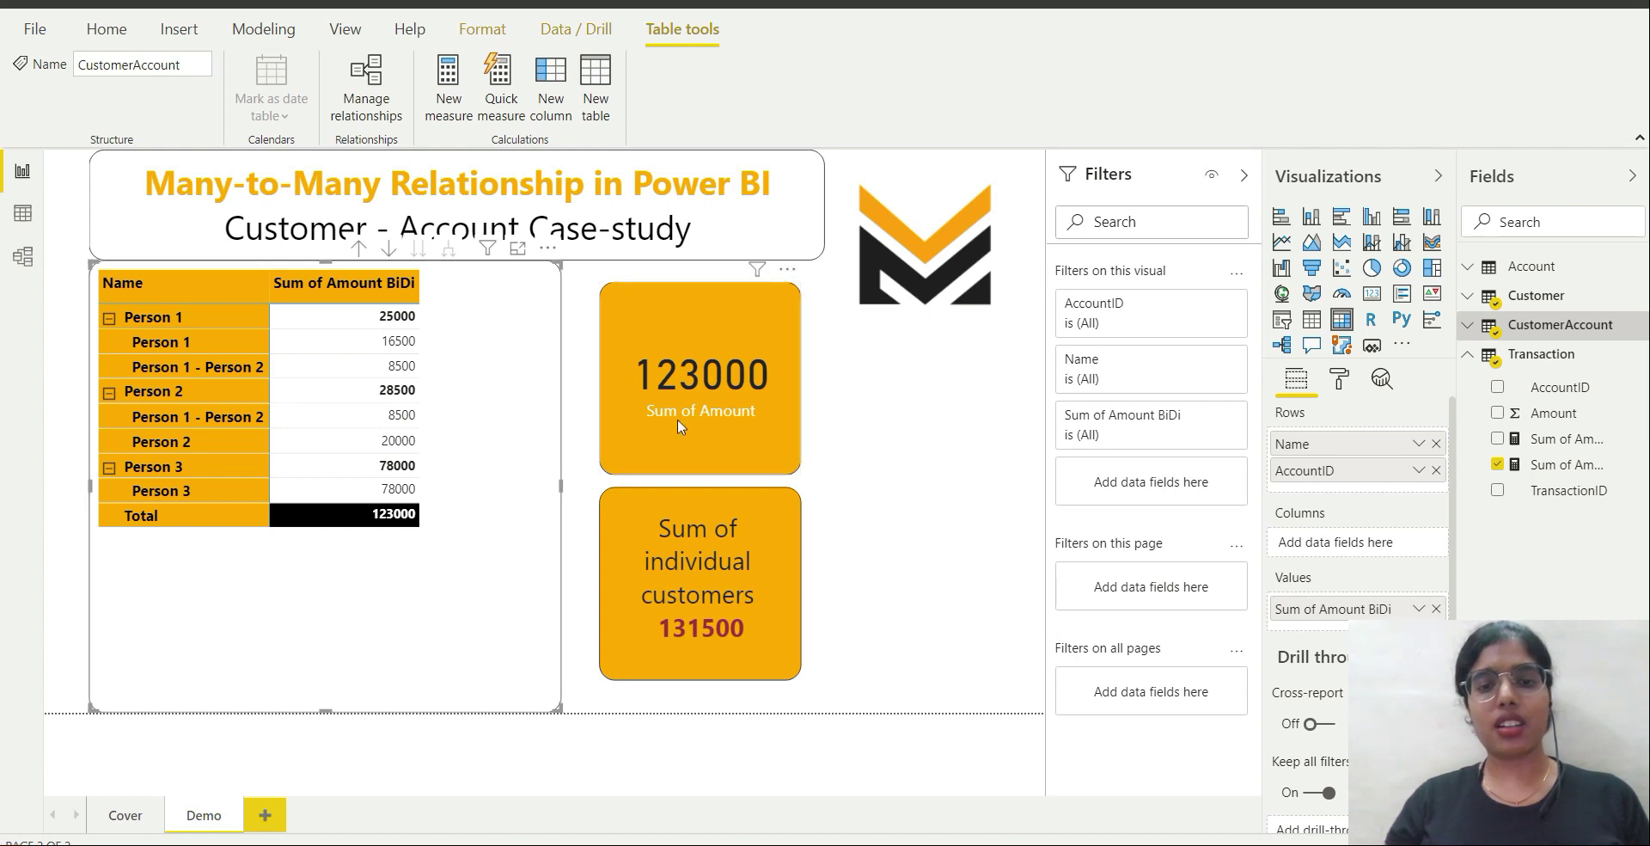
pyautogui.moveTo(705, 391)
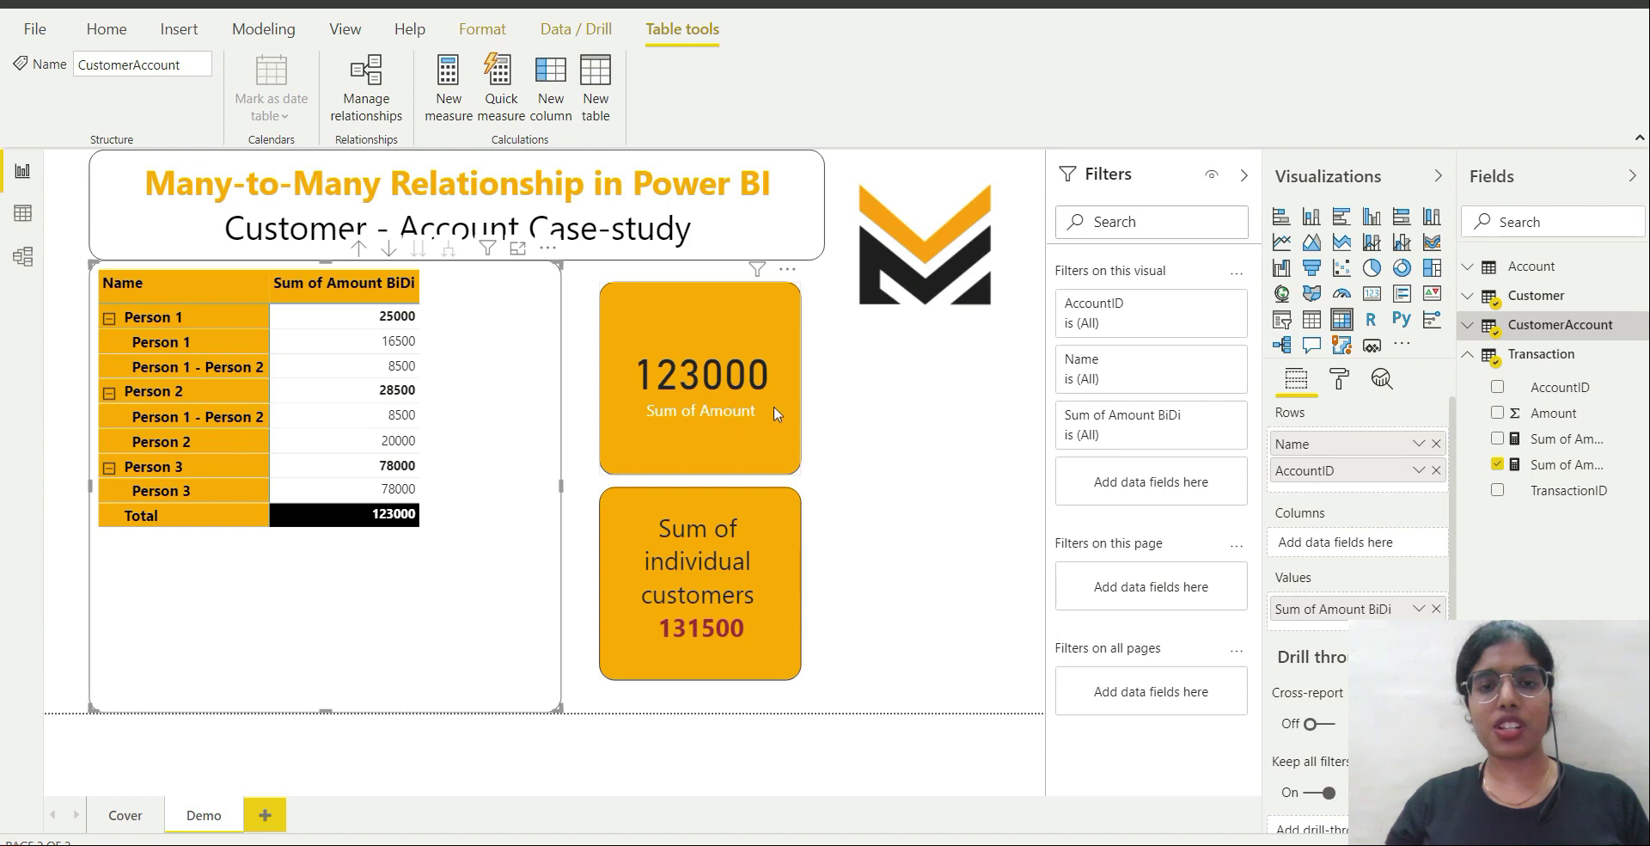
pyautogui.moveTo(655, 387)
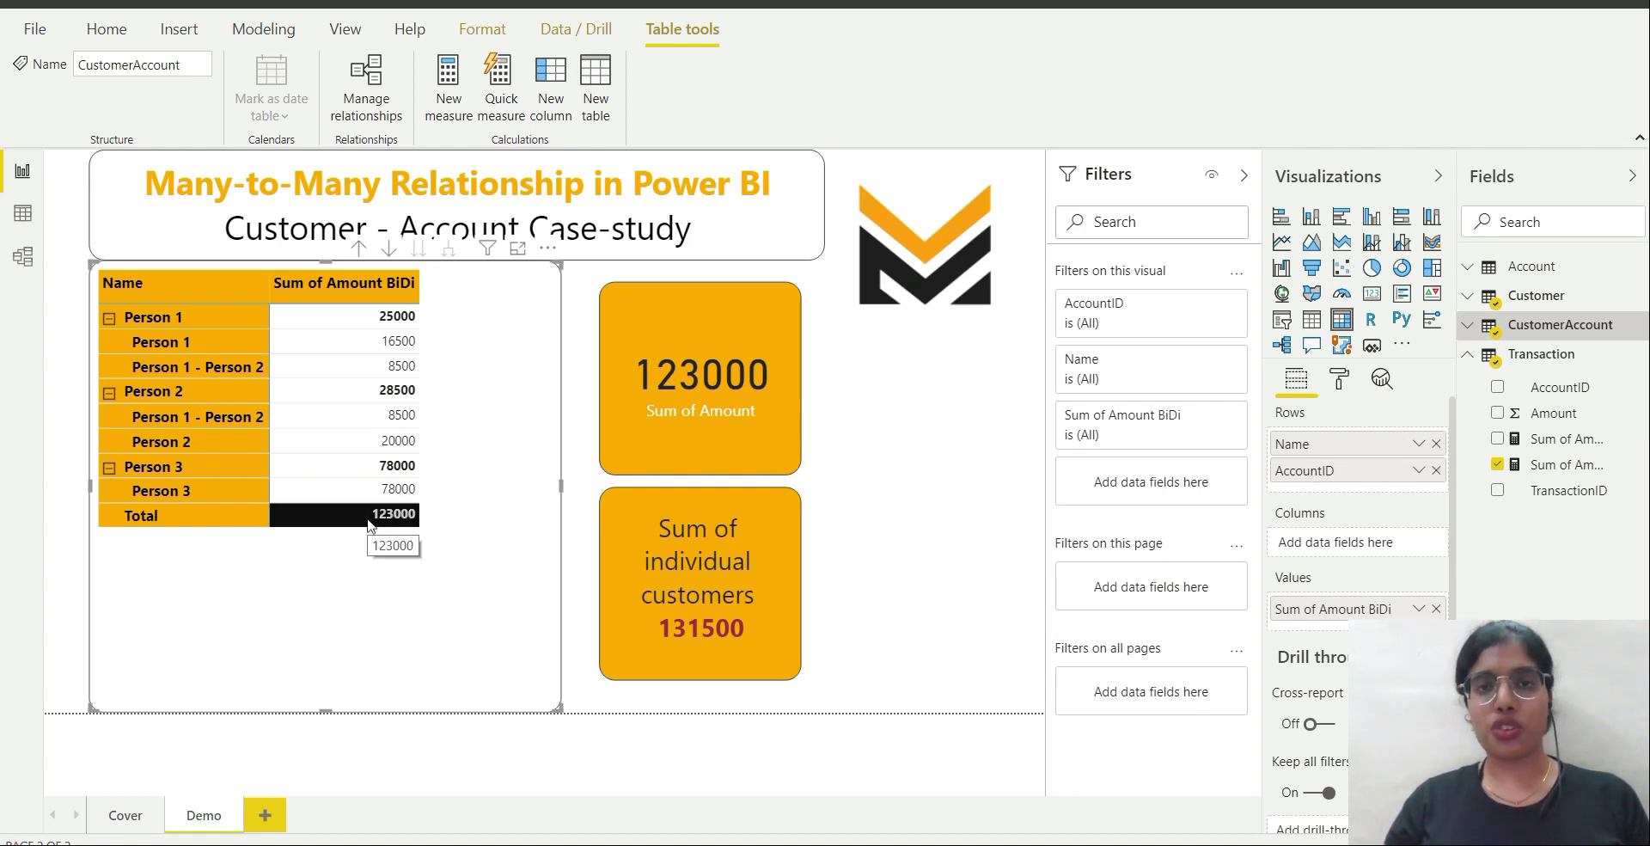
pyautogui.click(21, 215)
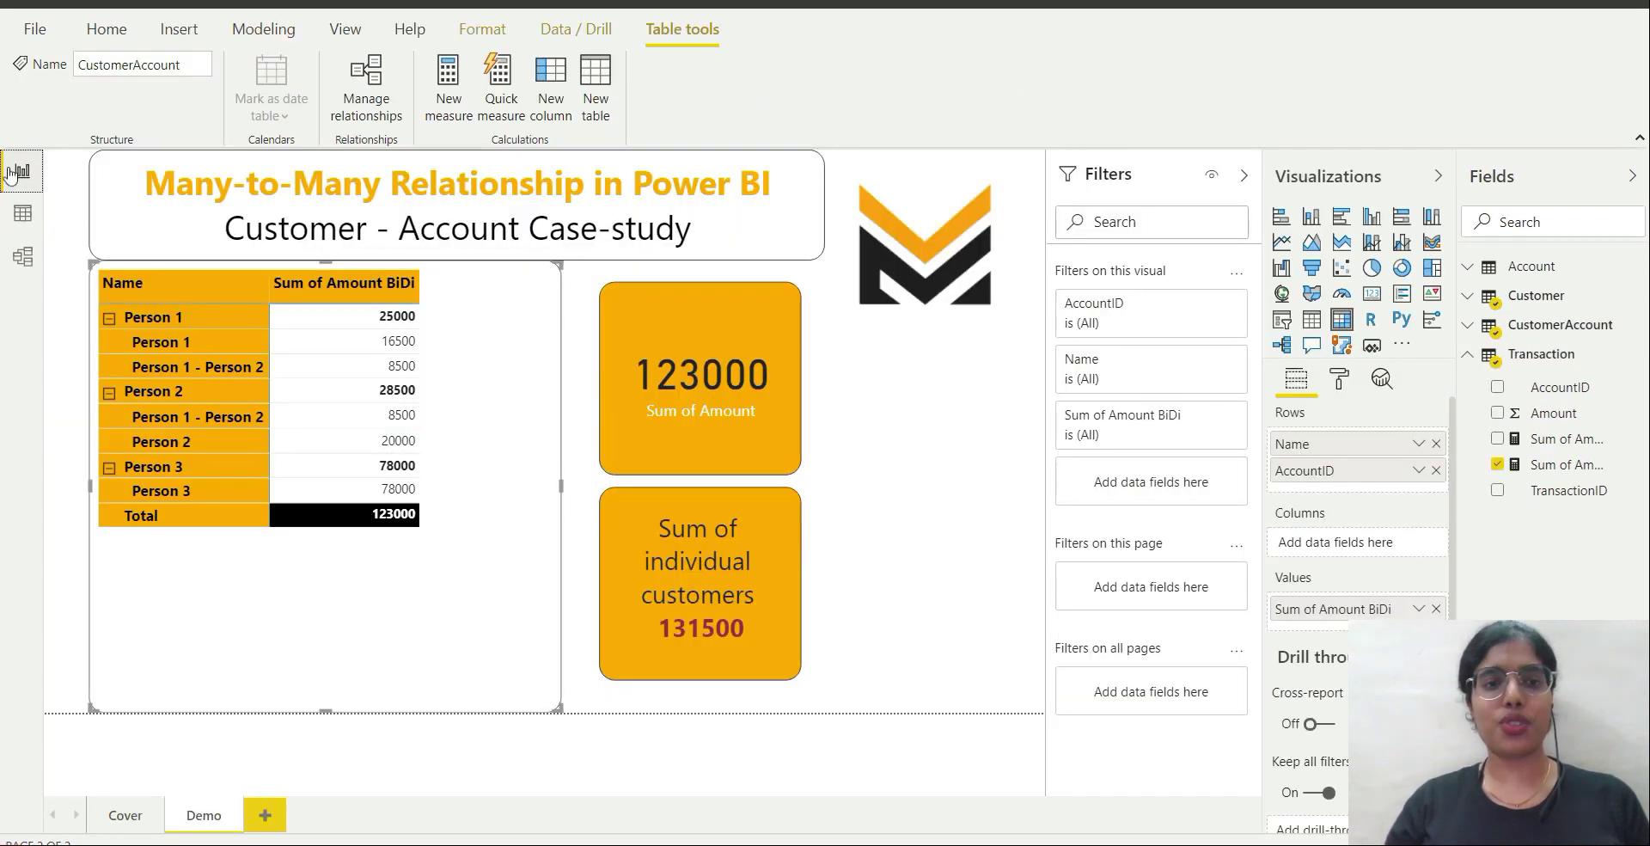
pyautogui.click(12, 169)
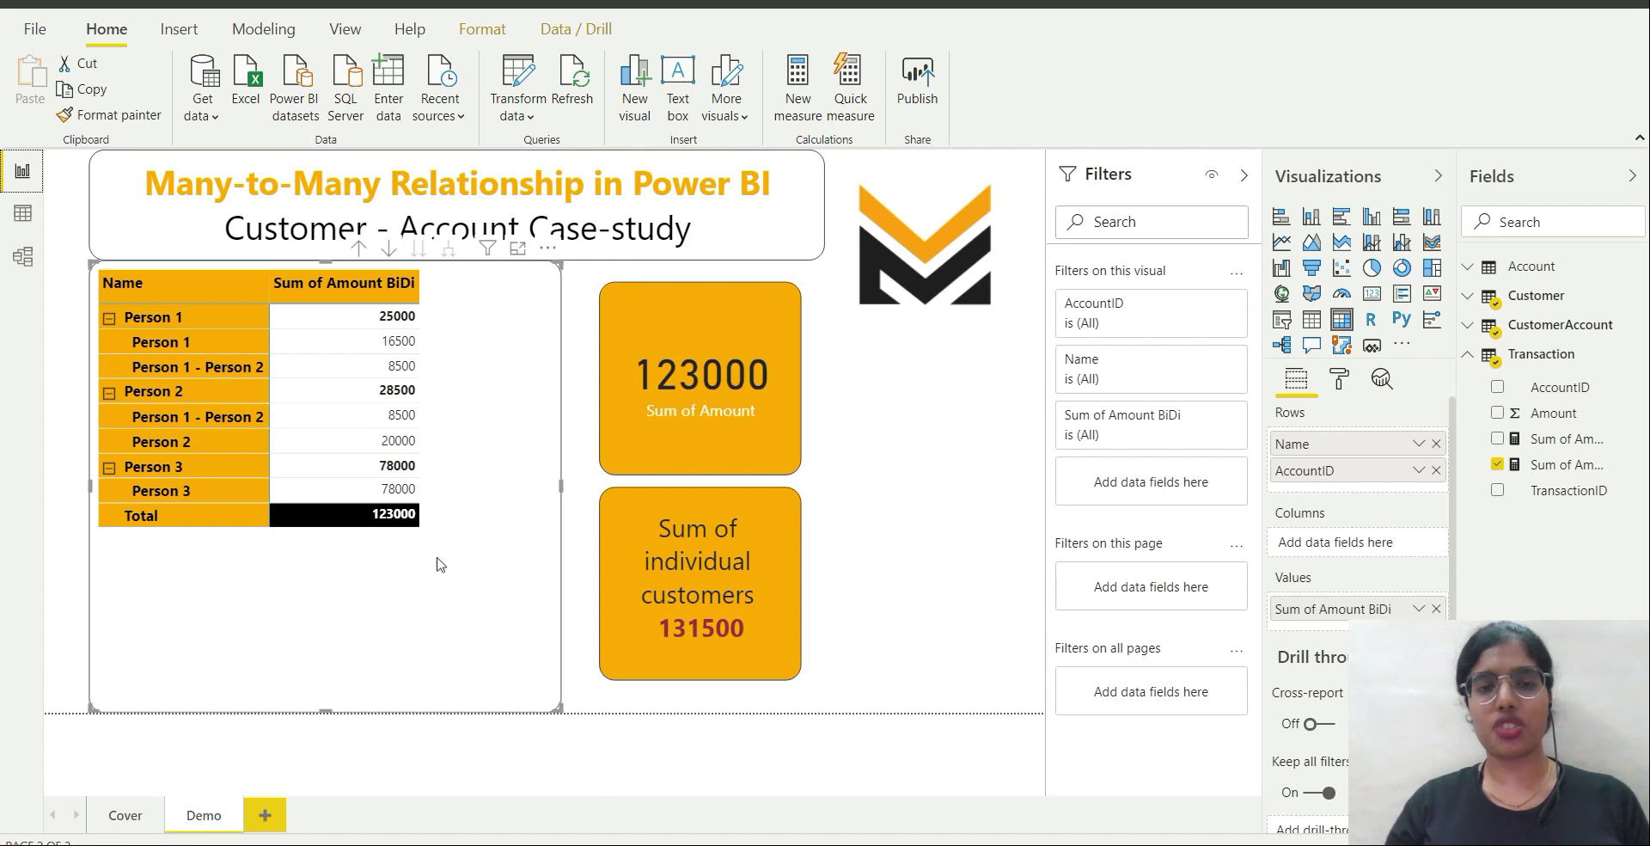
# Step: Restore Sum of Amount in the matrix ahead of Sum of Amount BiDi and remove AccountID, leaving only Name as rows
pyautogui.click(1497, 439)
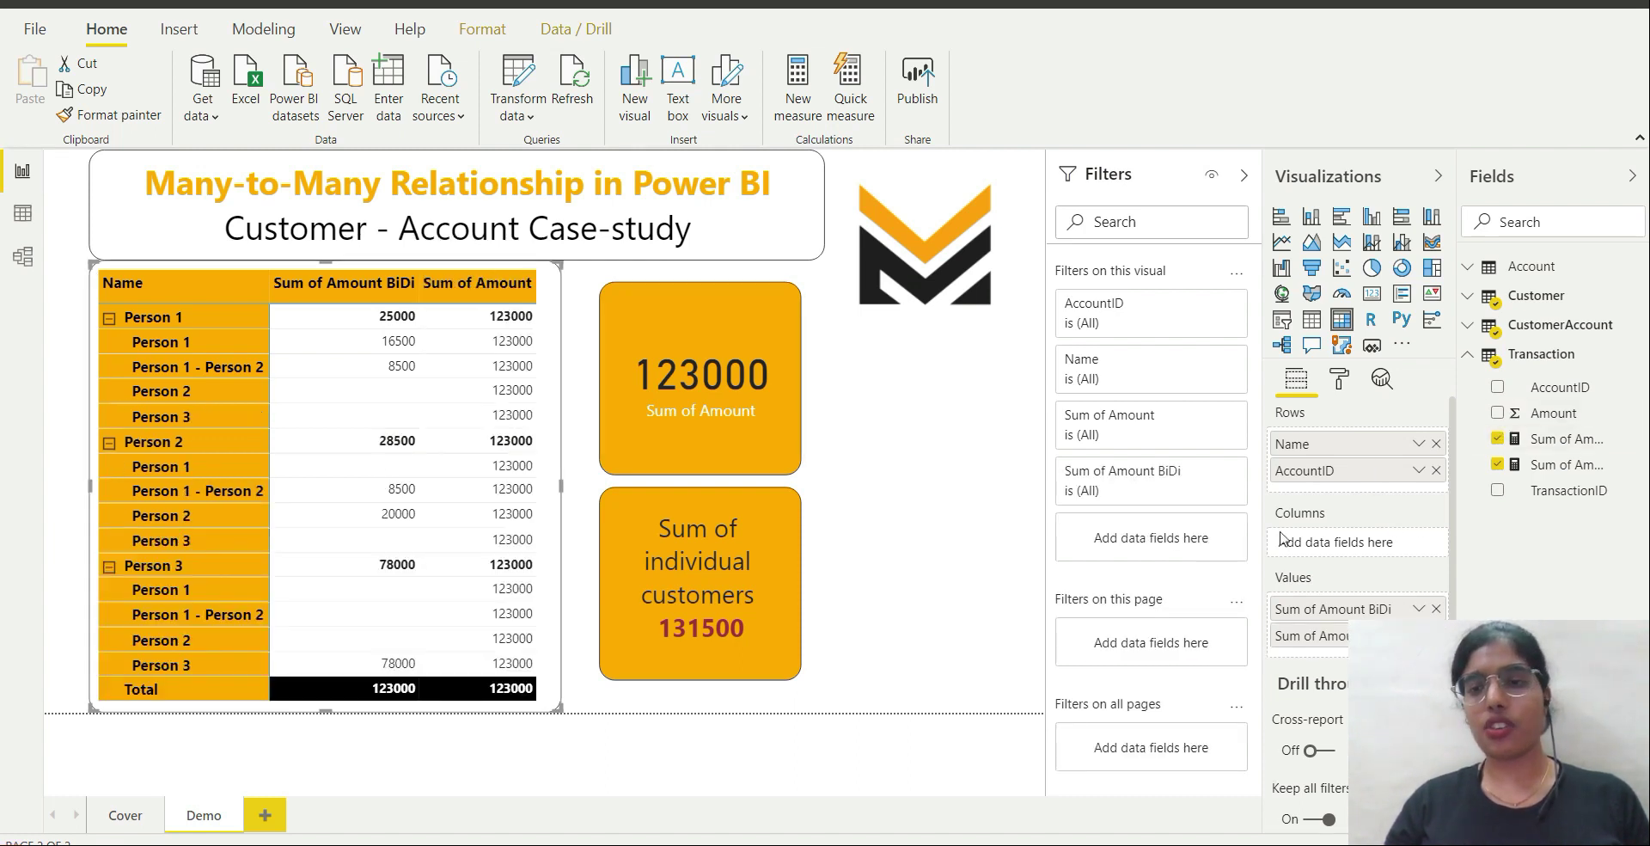
pyautogui.click(1436, 470)
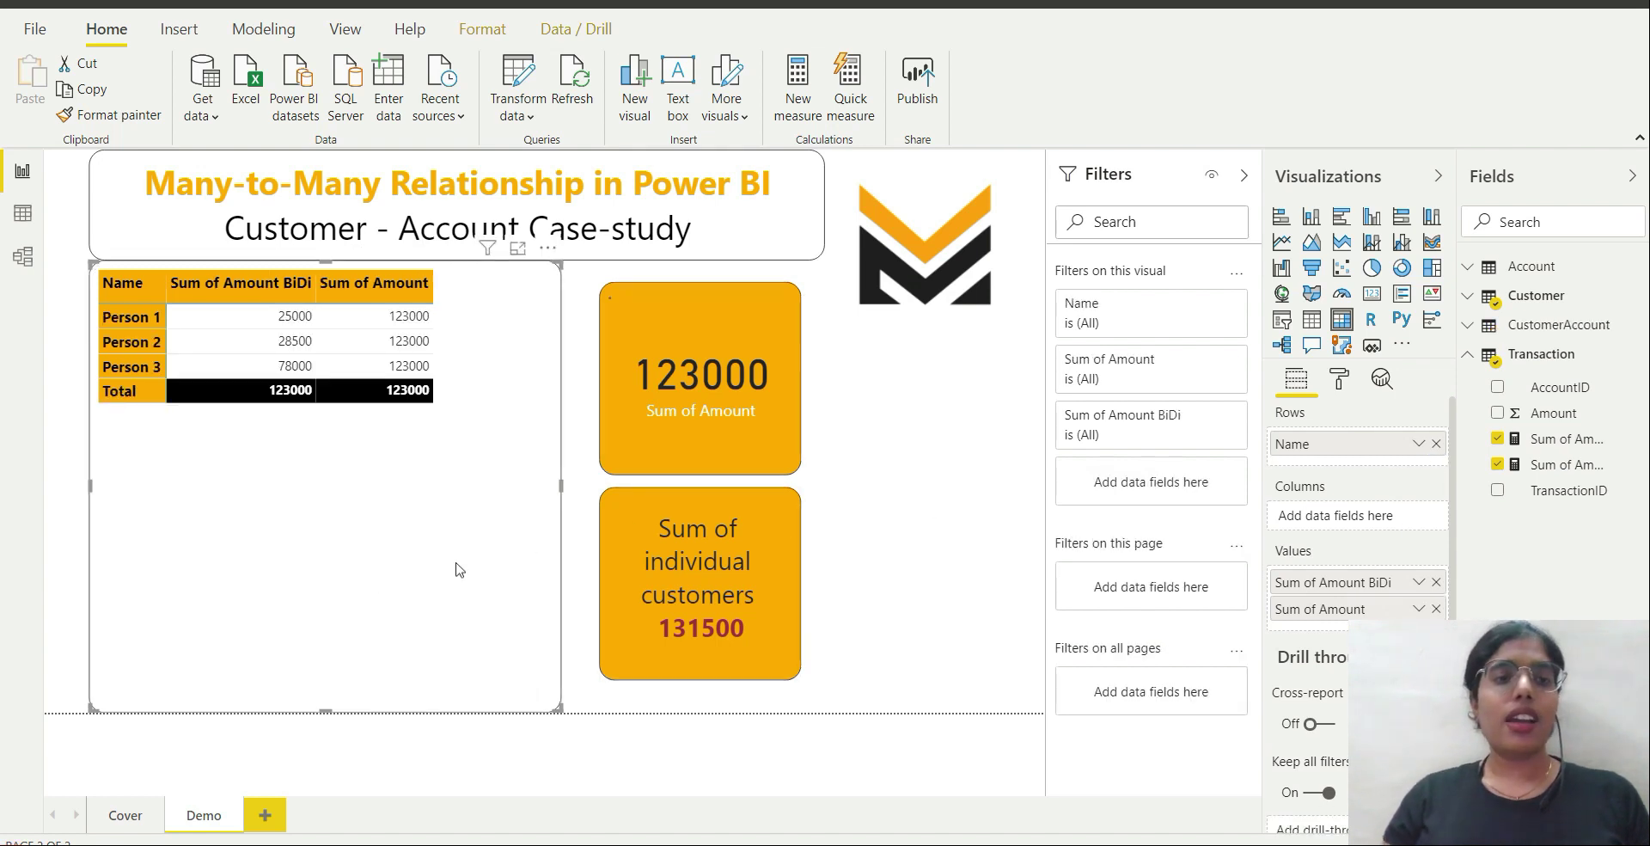
pyautogui.moveTo(1377, 615); pyautogui.dragTo(1375, 584)
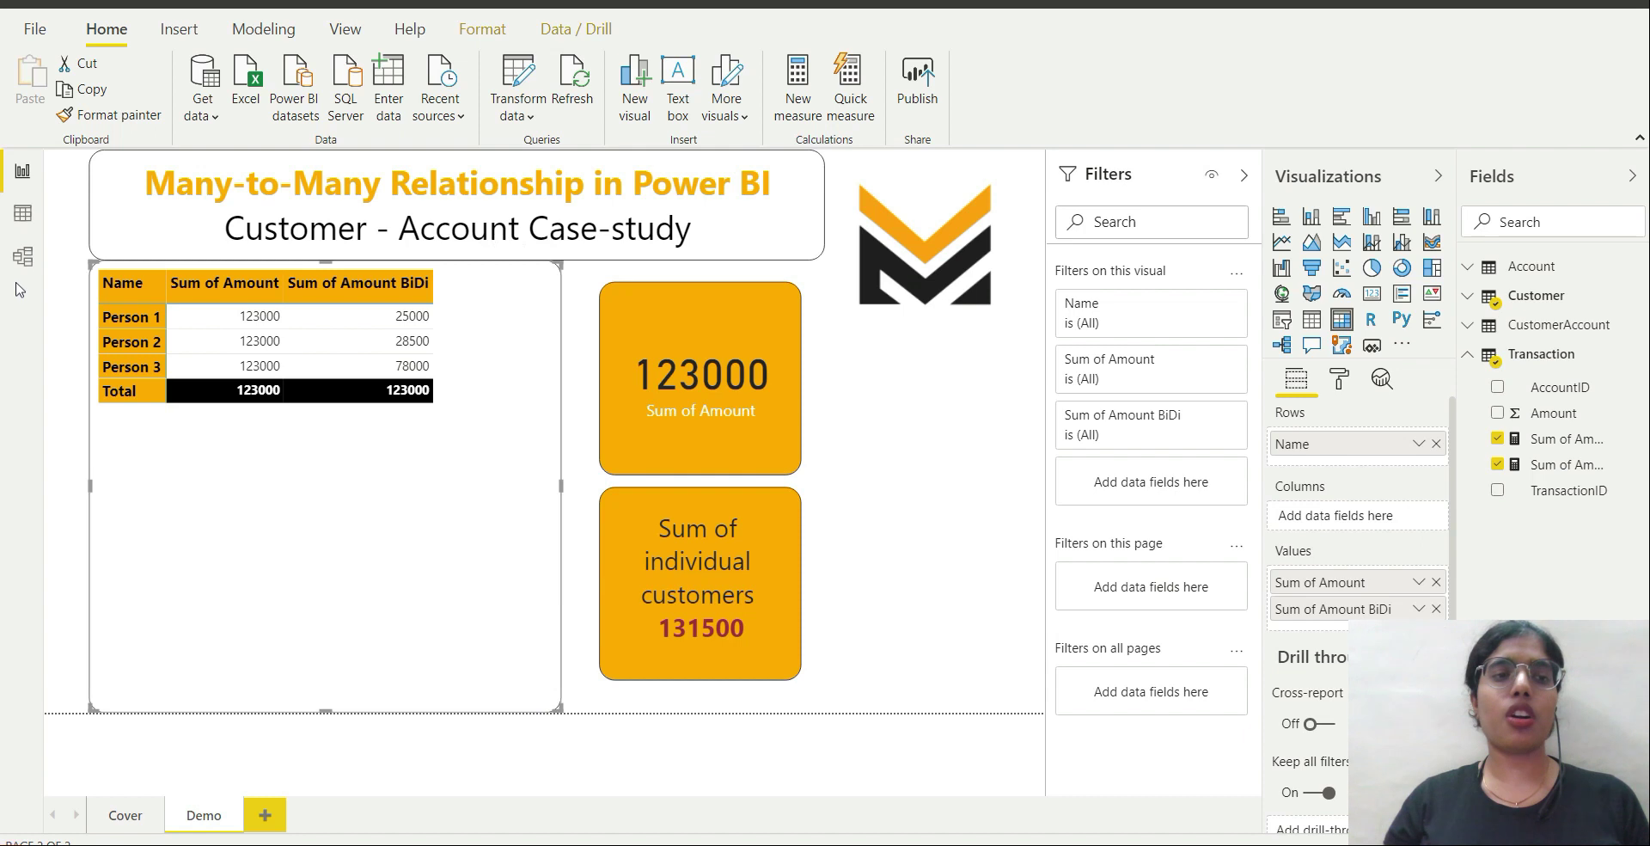
# Step: Set the cross filter direction of the CustomerAccount–Account relationship to Both
pyautogui.click(22, 257)
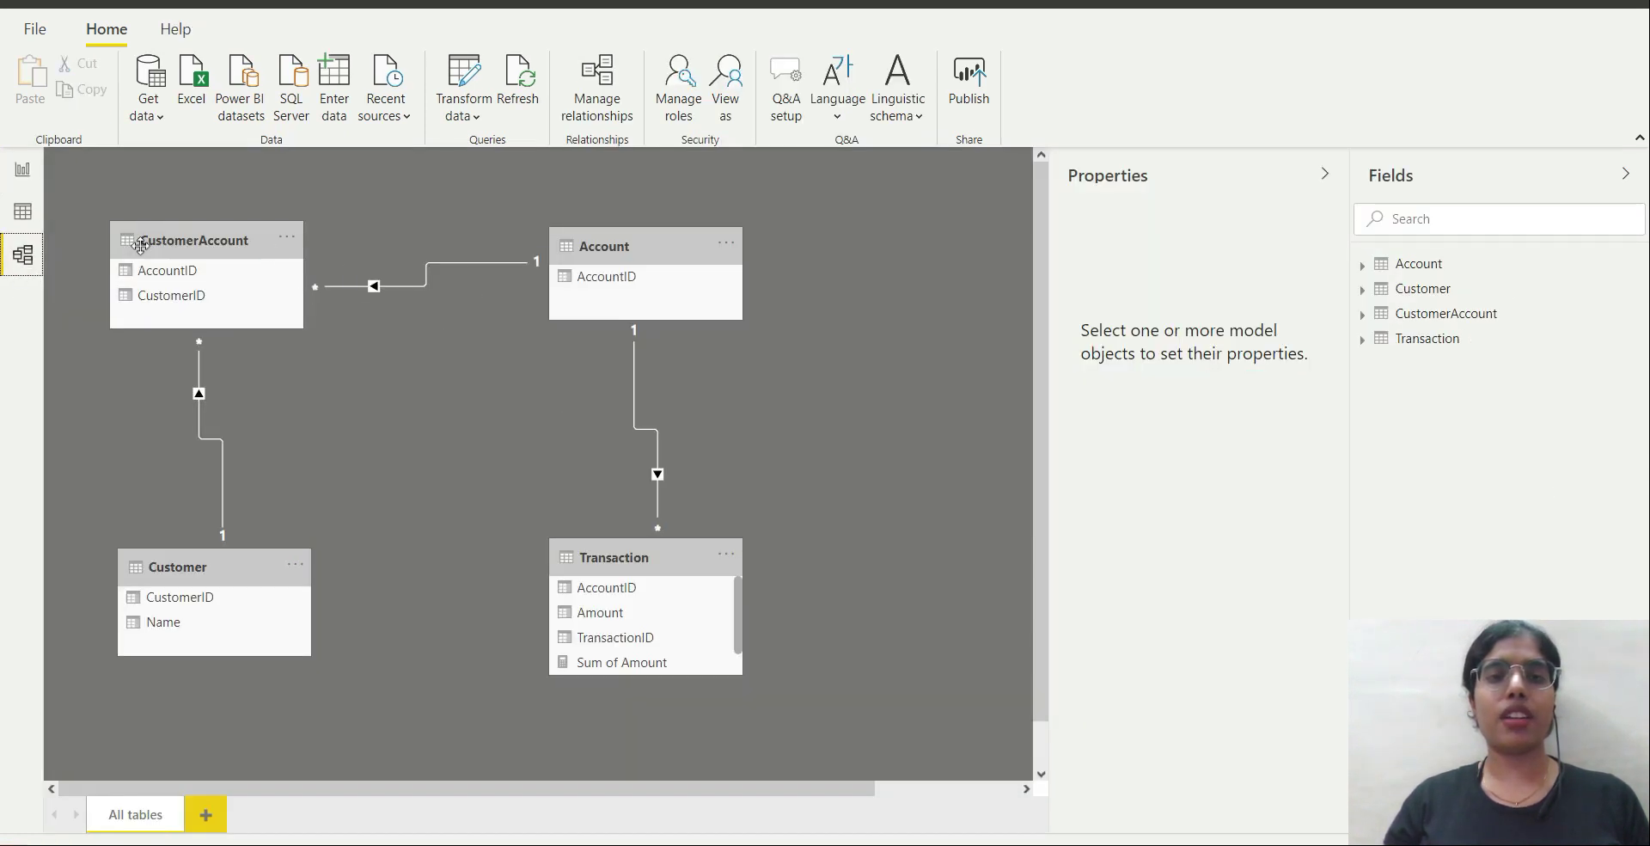
pyautogui.click(23, 169)
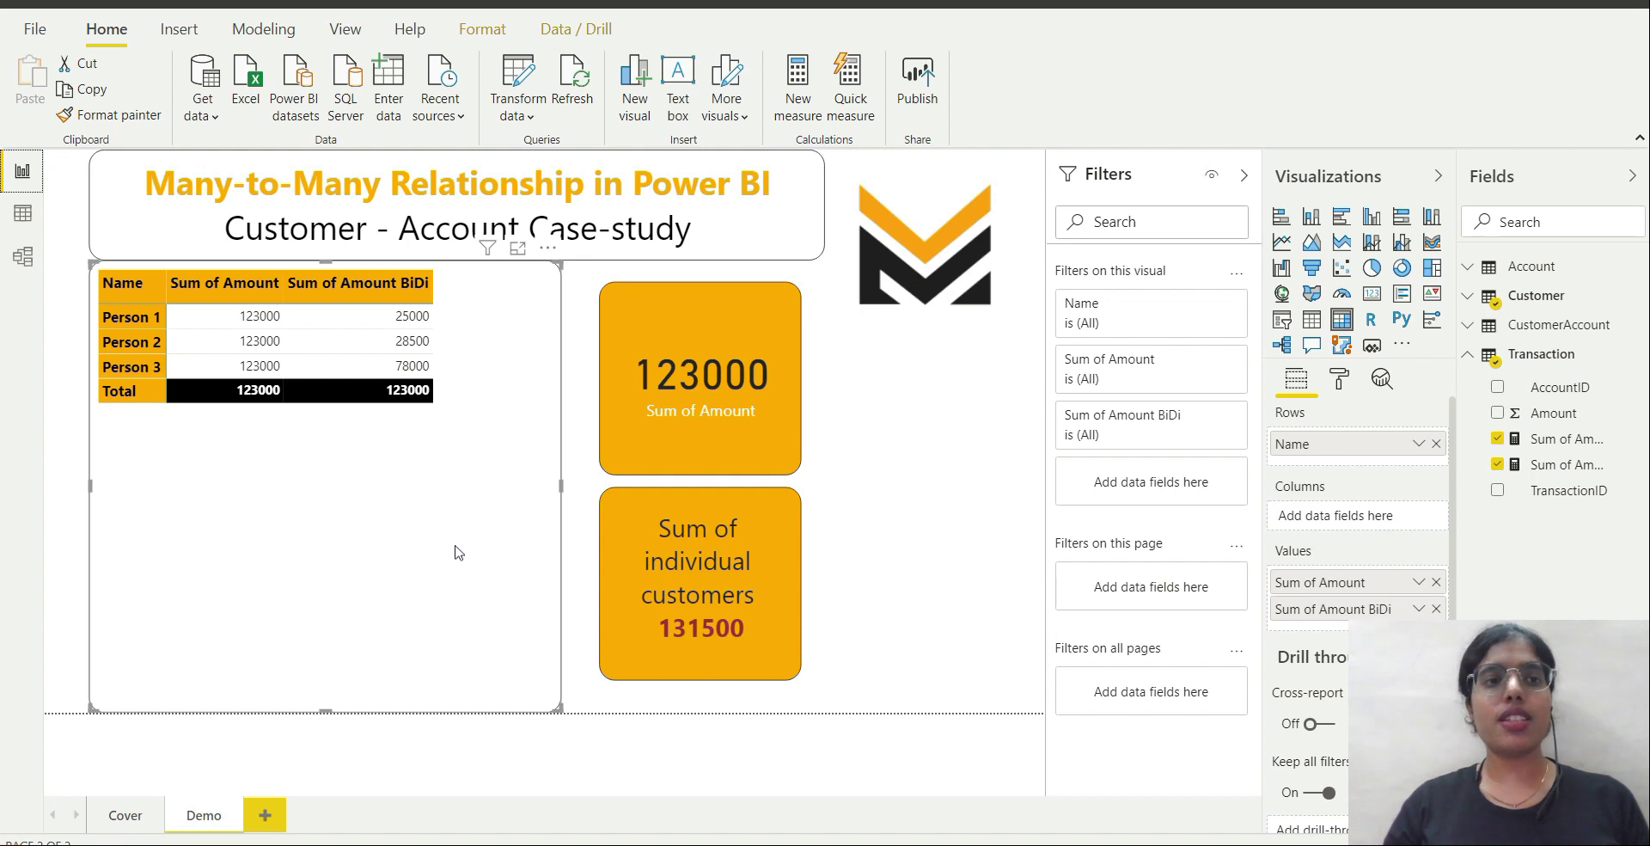
pyautogui.click(23, 255)
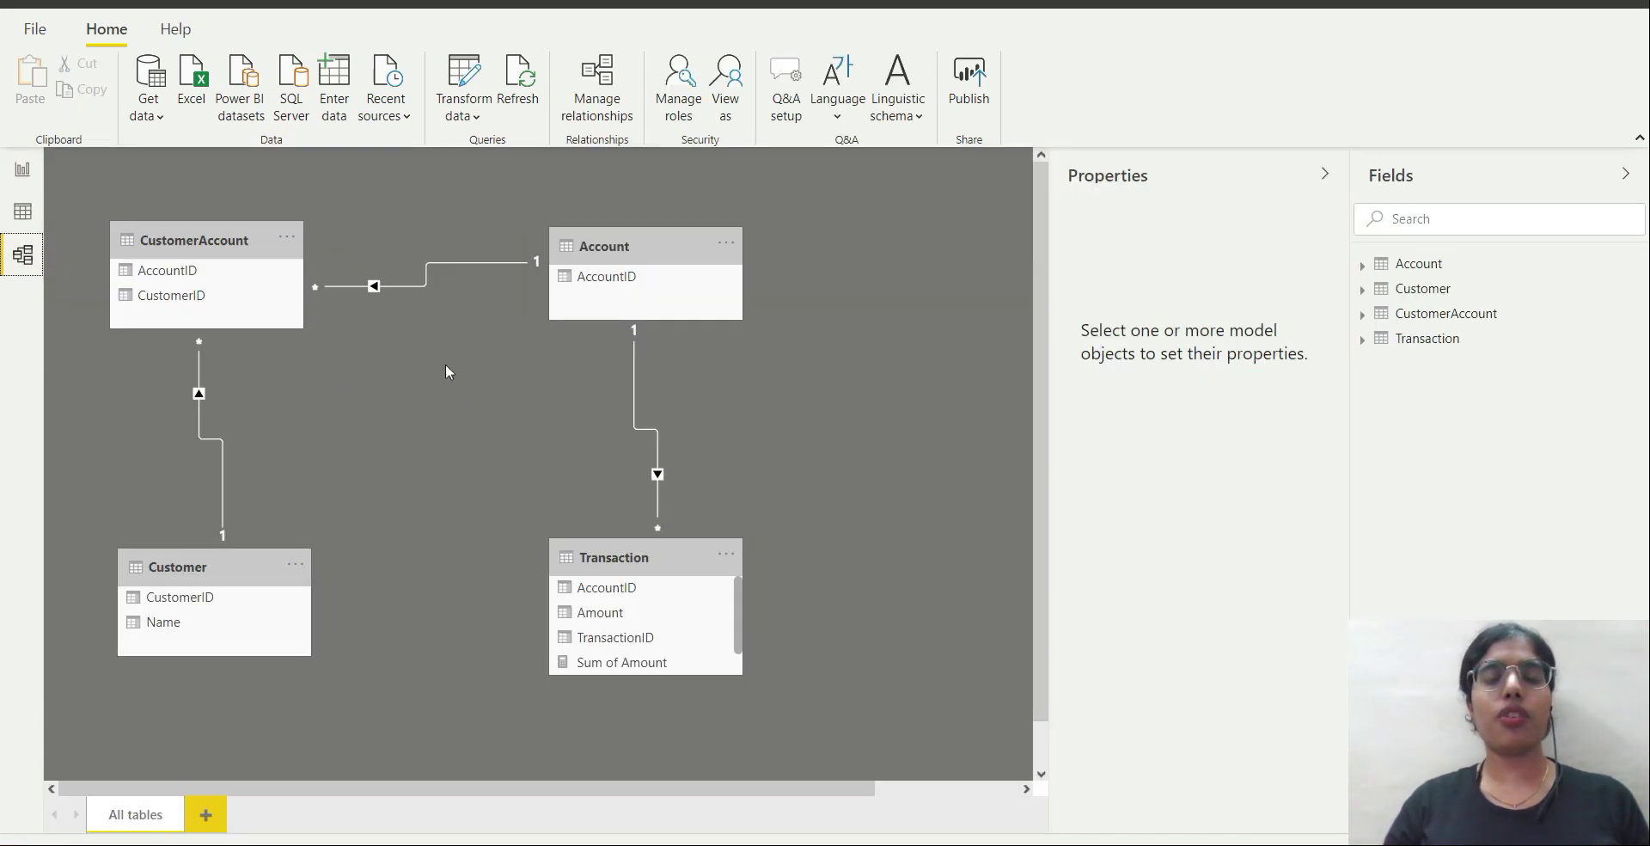
pyautogui.doubleClick(422, 284)
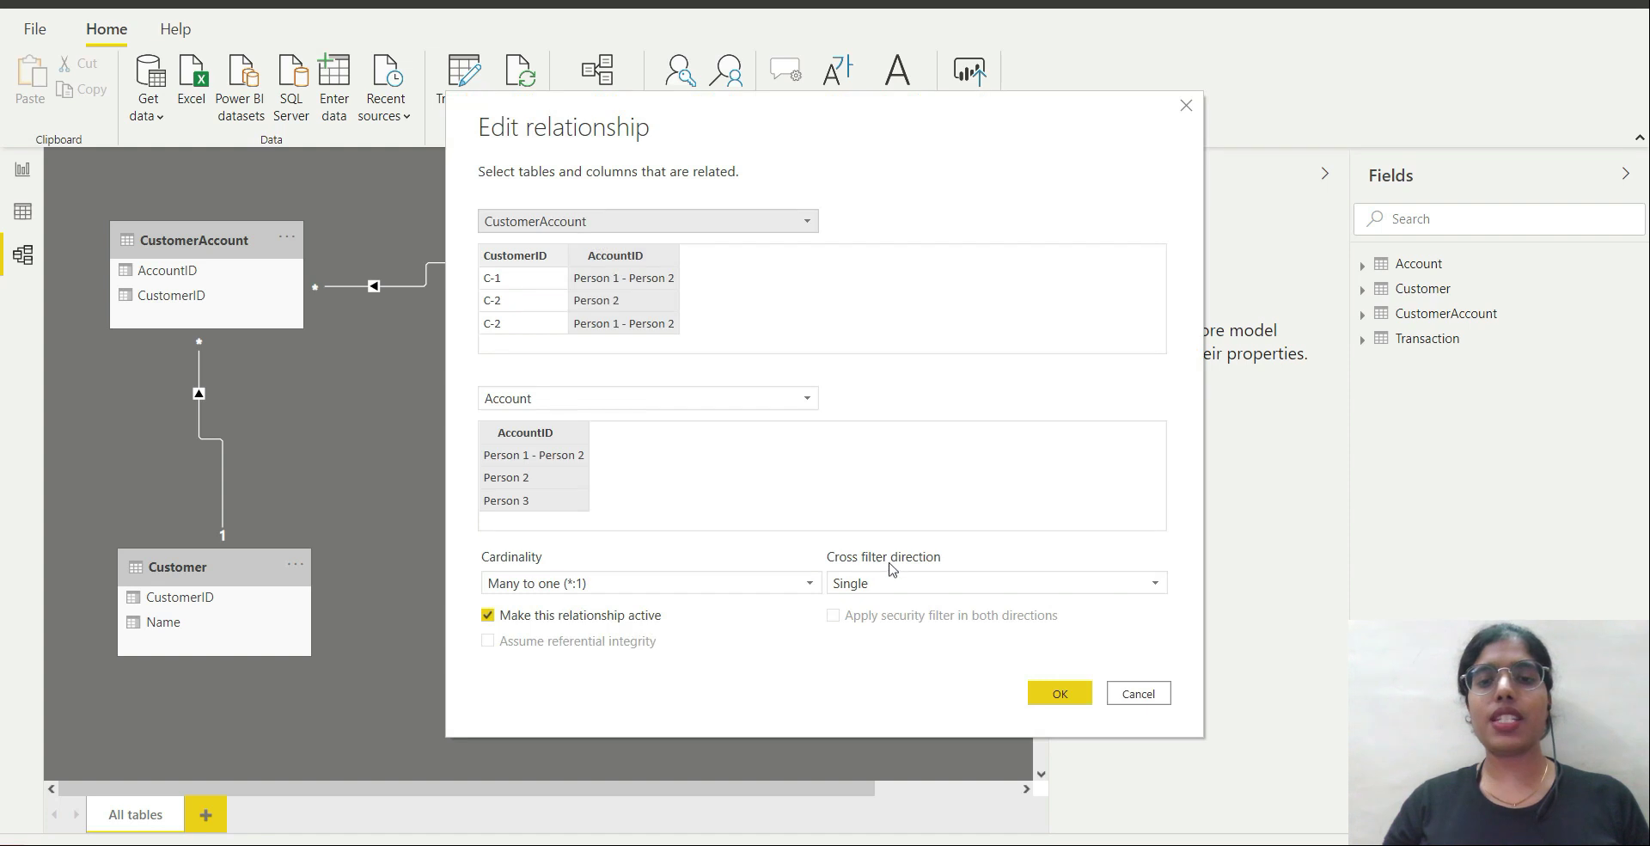
pyautogui.click(932, 586)
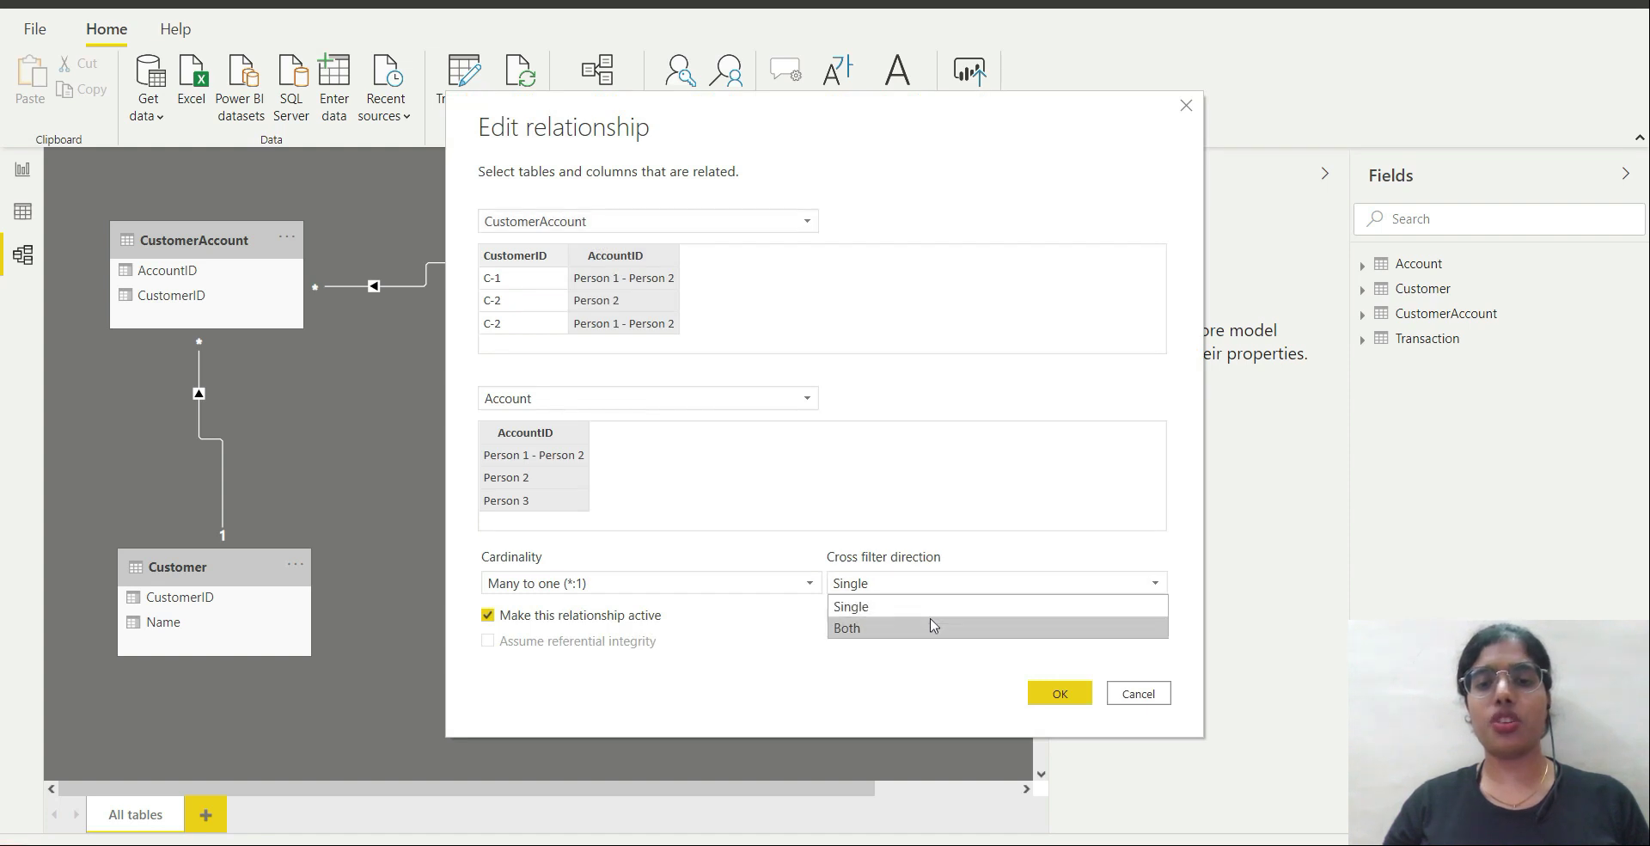
pyautogui.click(932, 626)
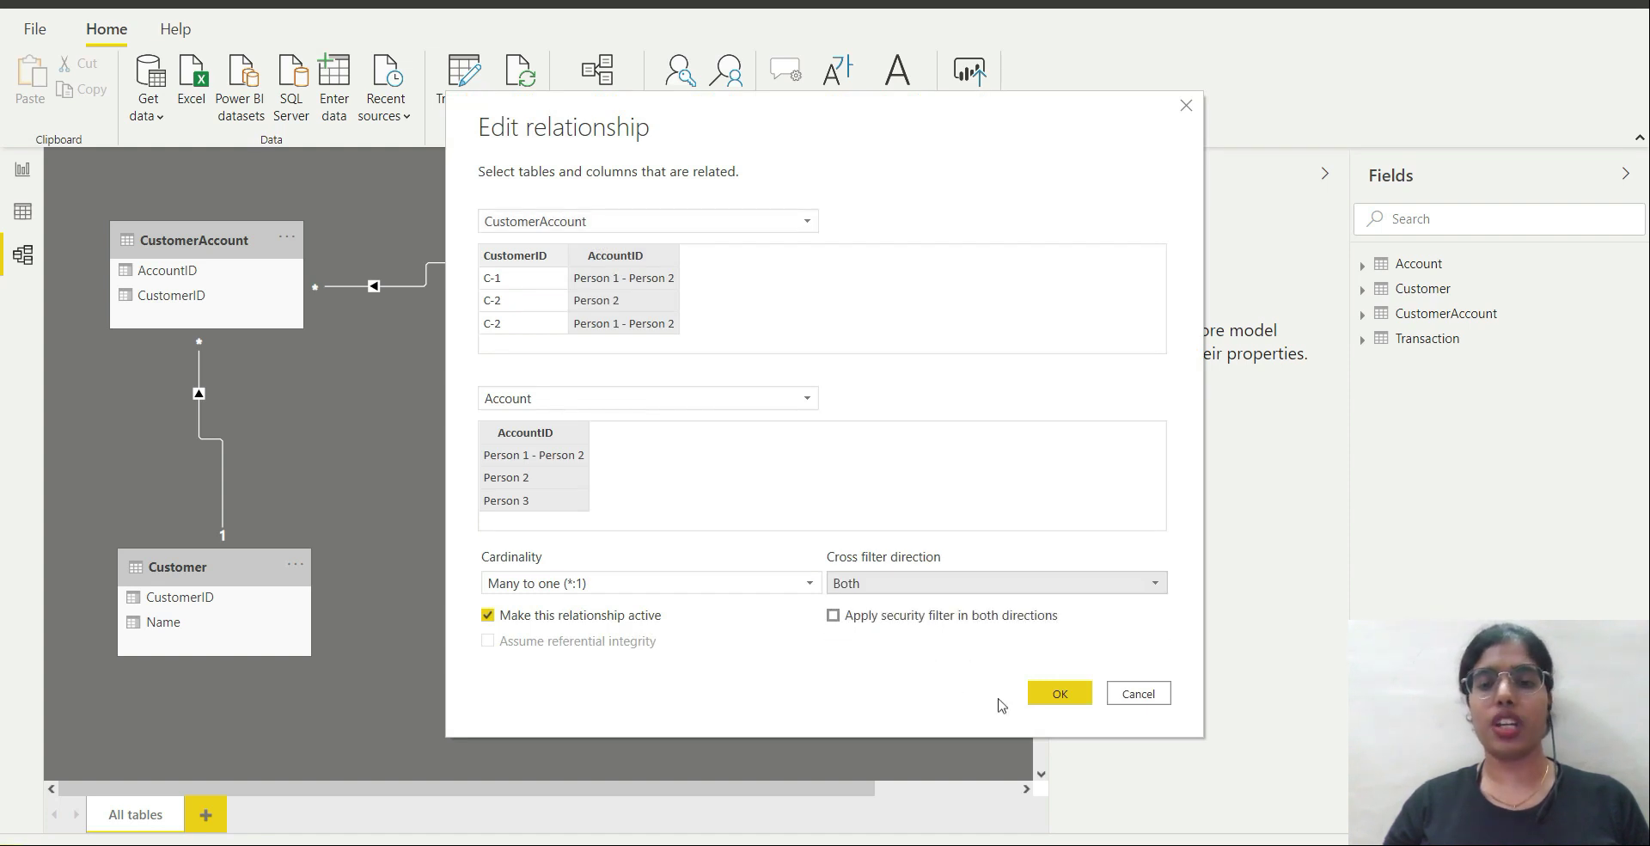
pyautogui.click(1058, 696)
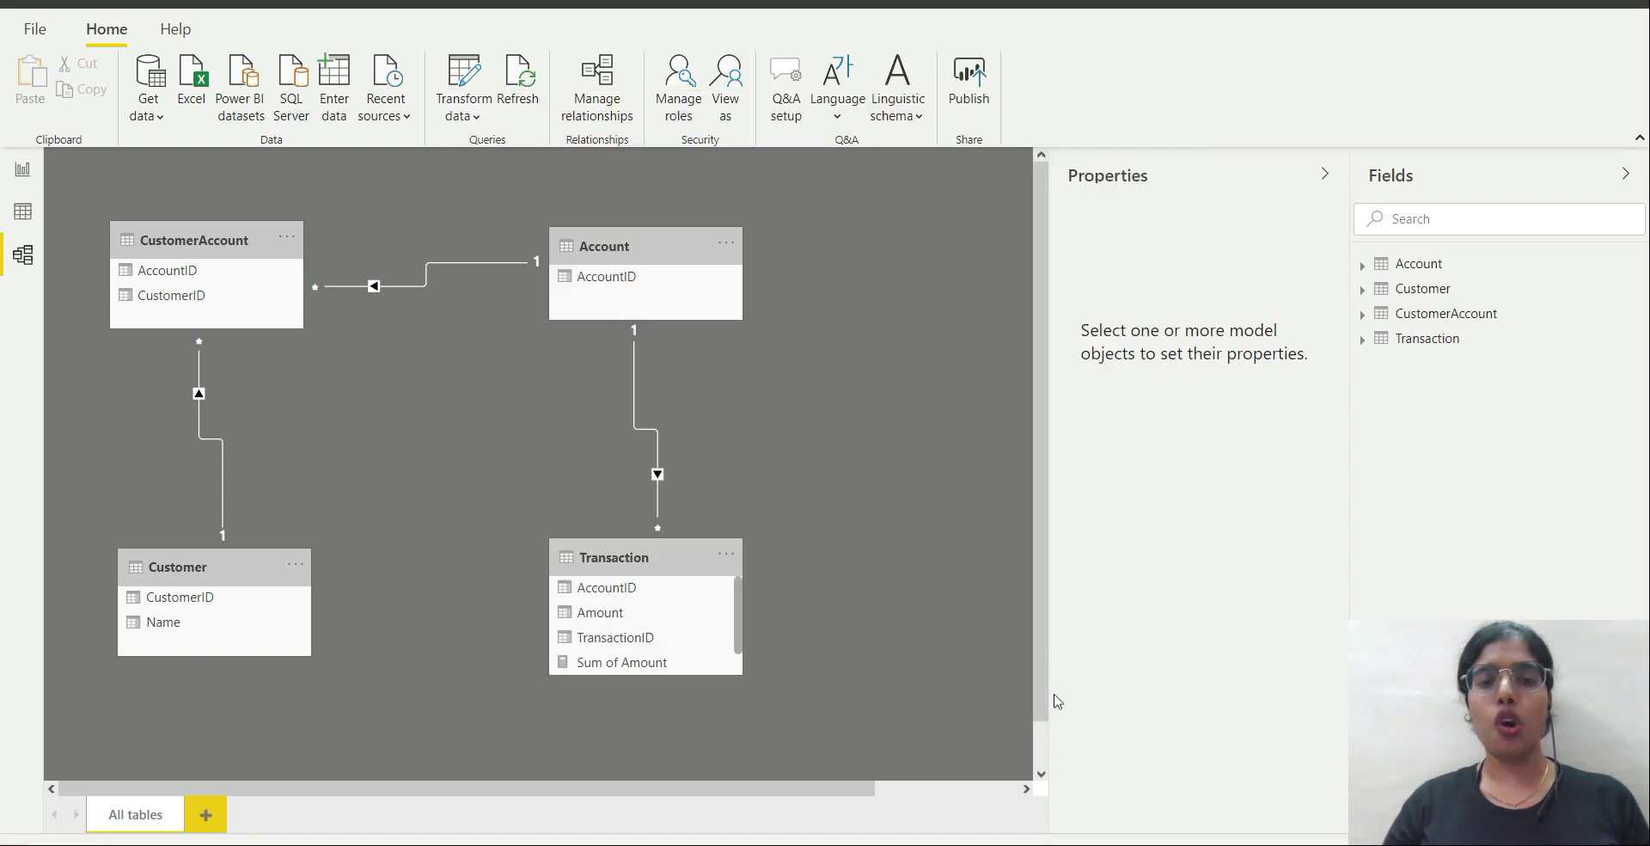
# Step: Compare both amount columns in the matrix with the model's filter directions and inspect the CROSSFILTER formula of Sum of Amount BiDi
pyautogui.click(24, 168)
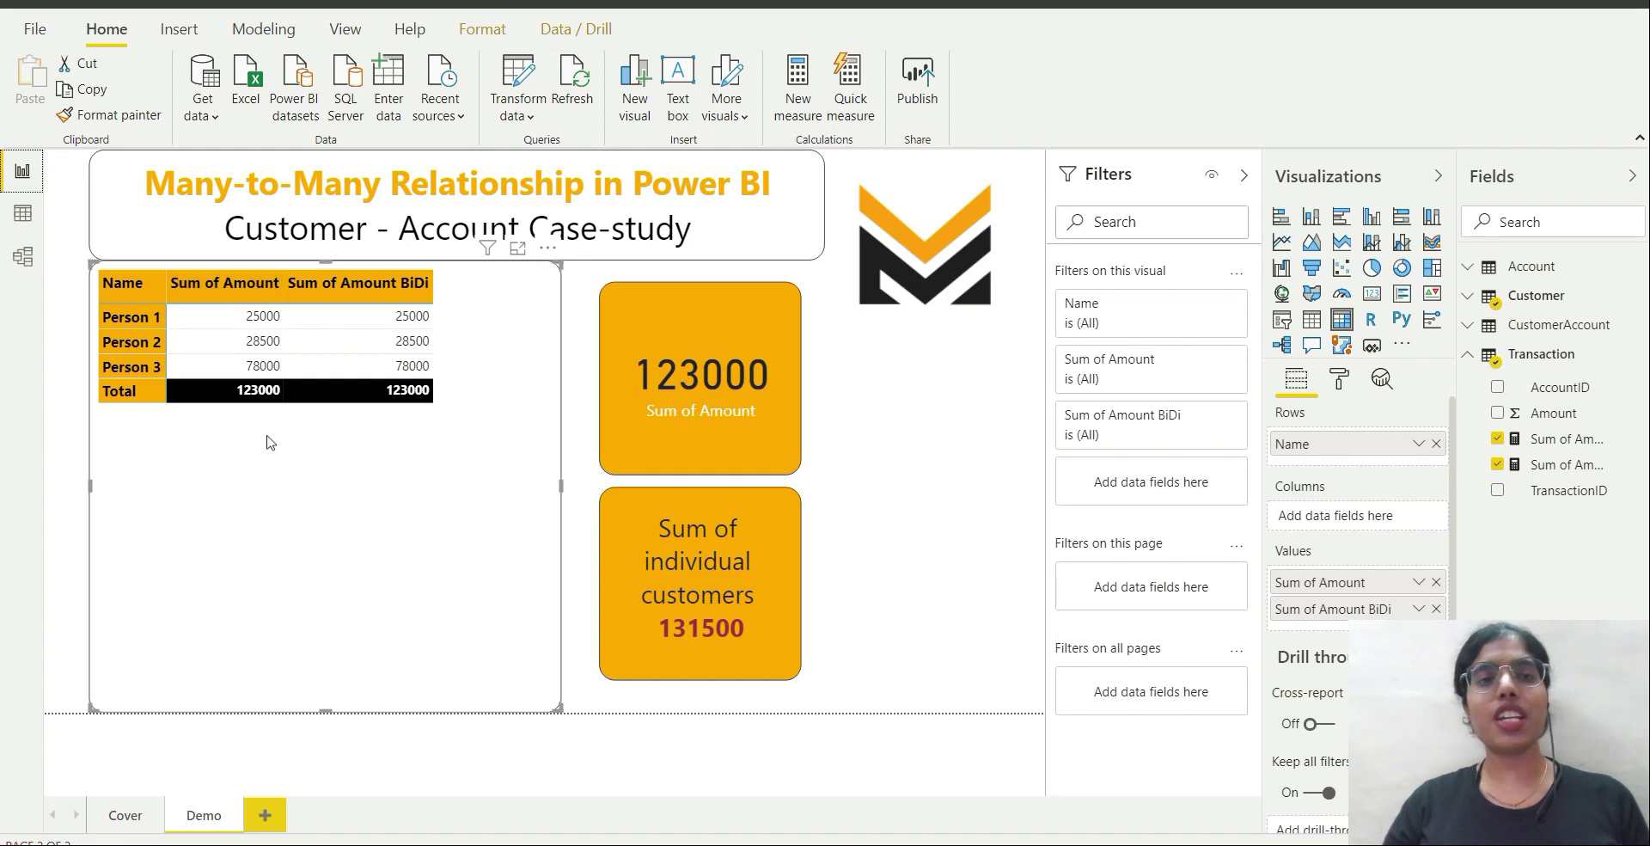
pyautogui.click(22, 256)
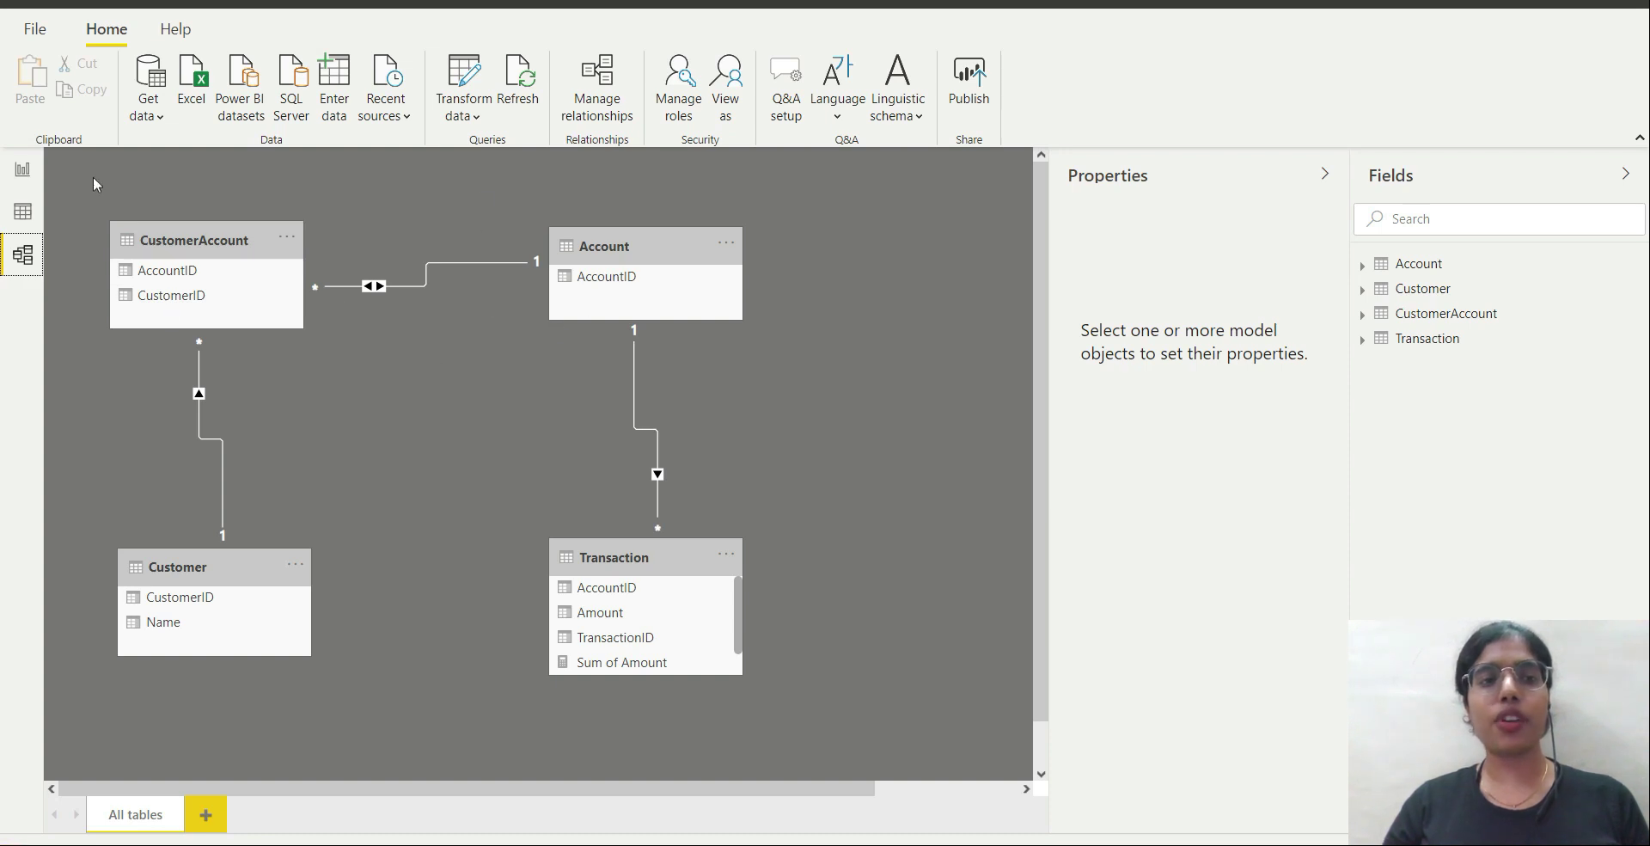
pyautogui.click(23, 170)
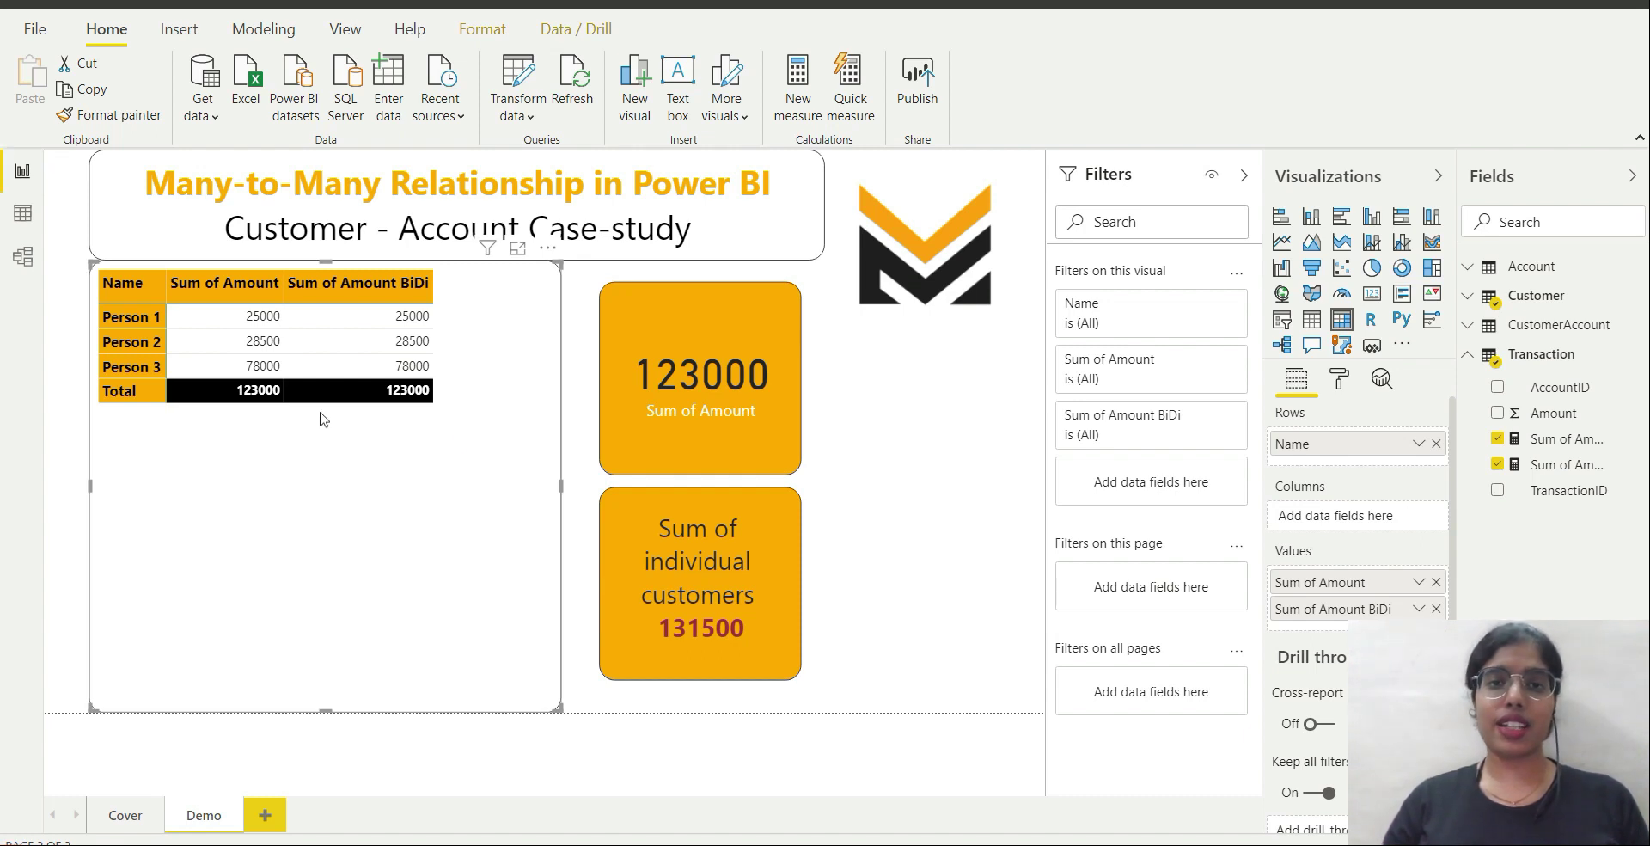
pyautogui.click(22, 256)
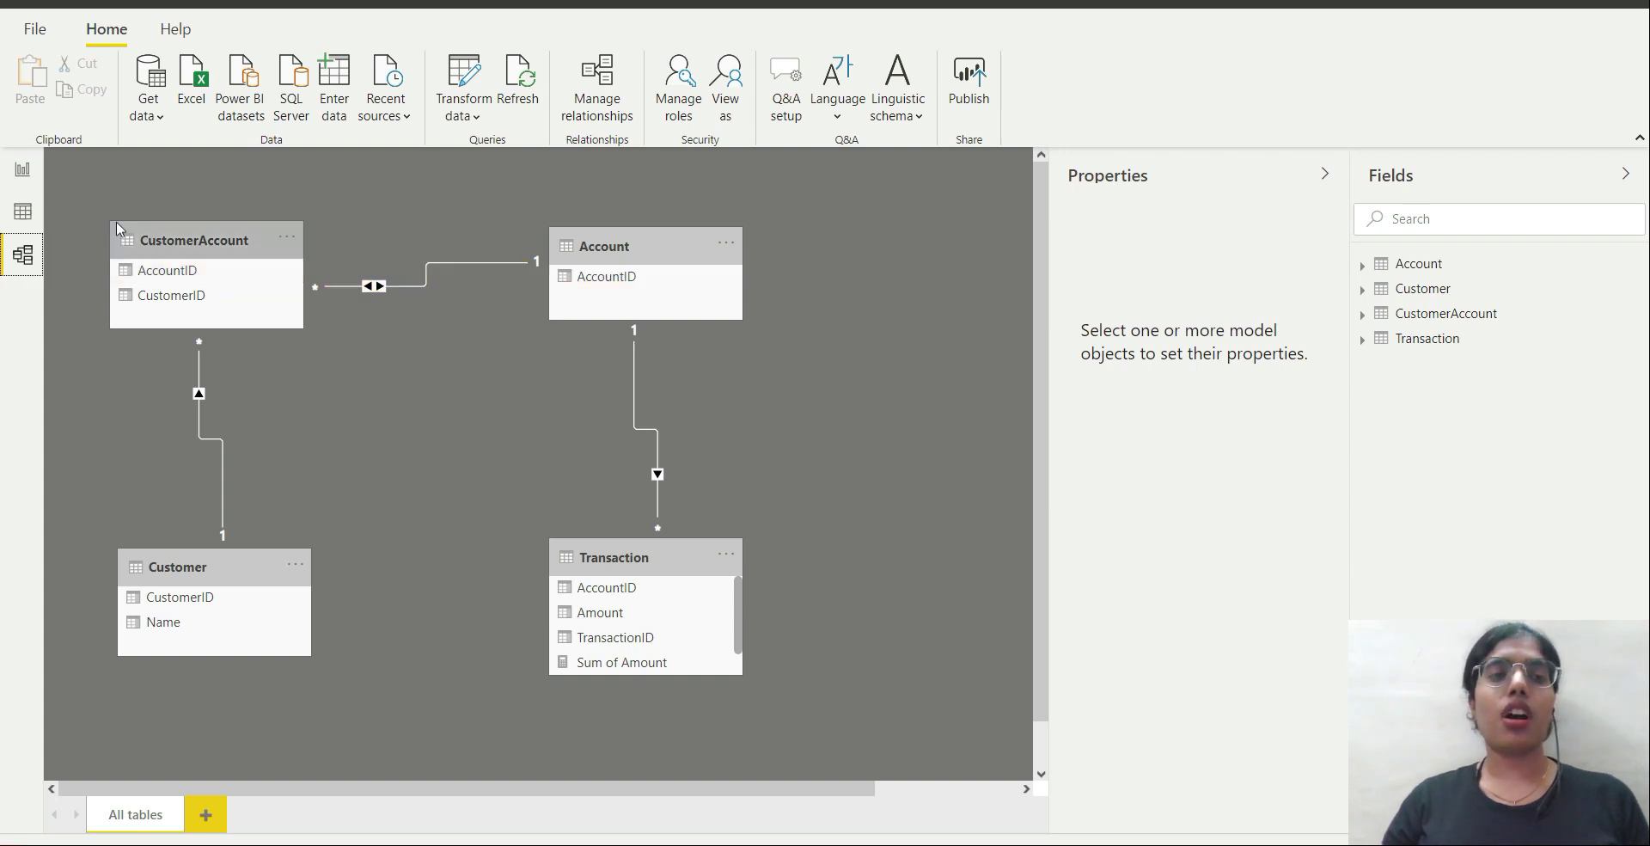
pyautogui.click(32, 171)
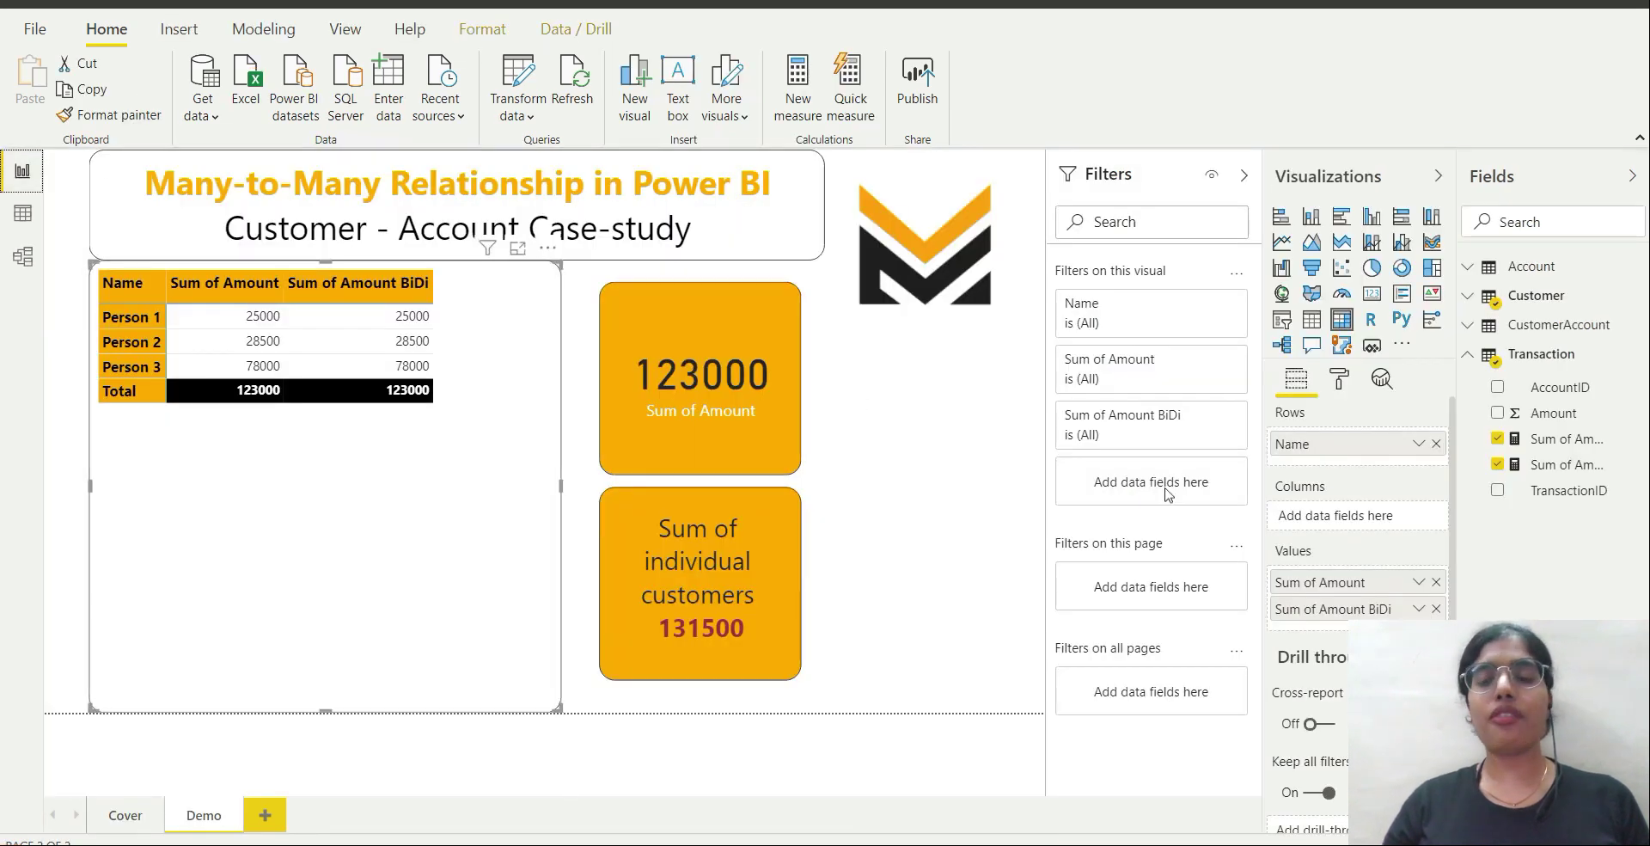
pyautogui.click(1580, 465)
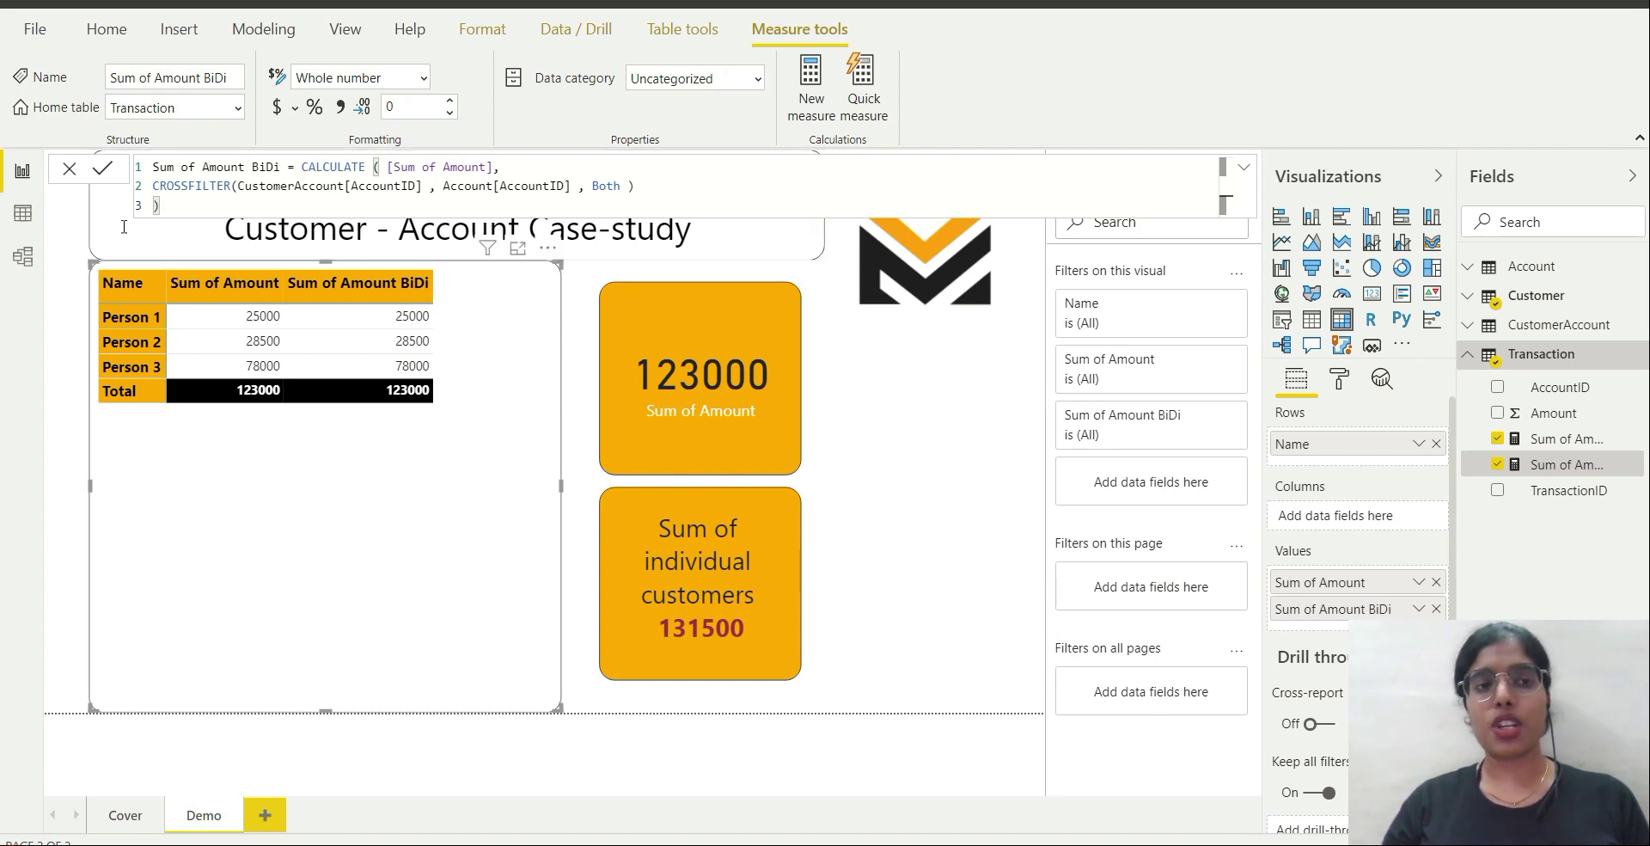
pyautogui.click(23, 255)
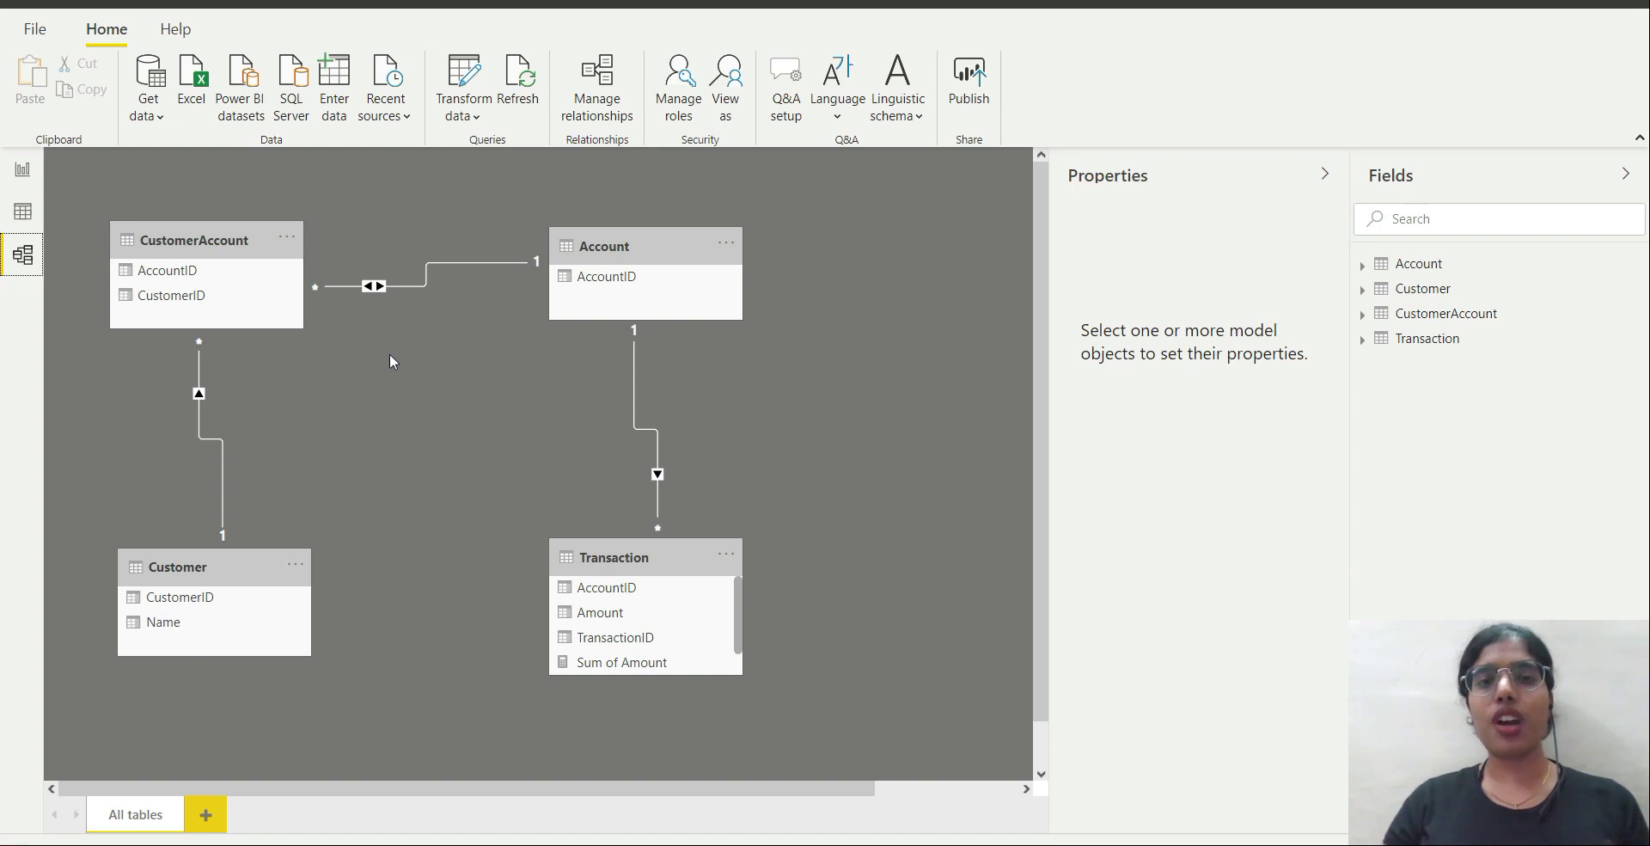
pyautogui.click(22, 168)
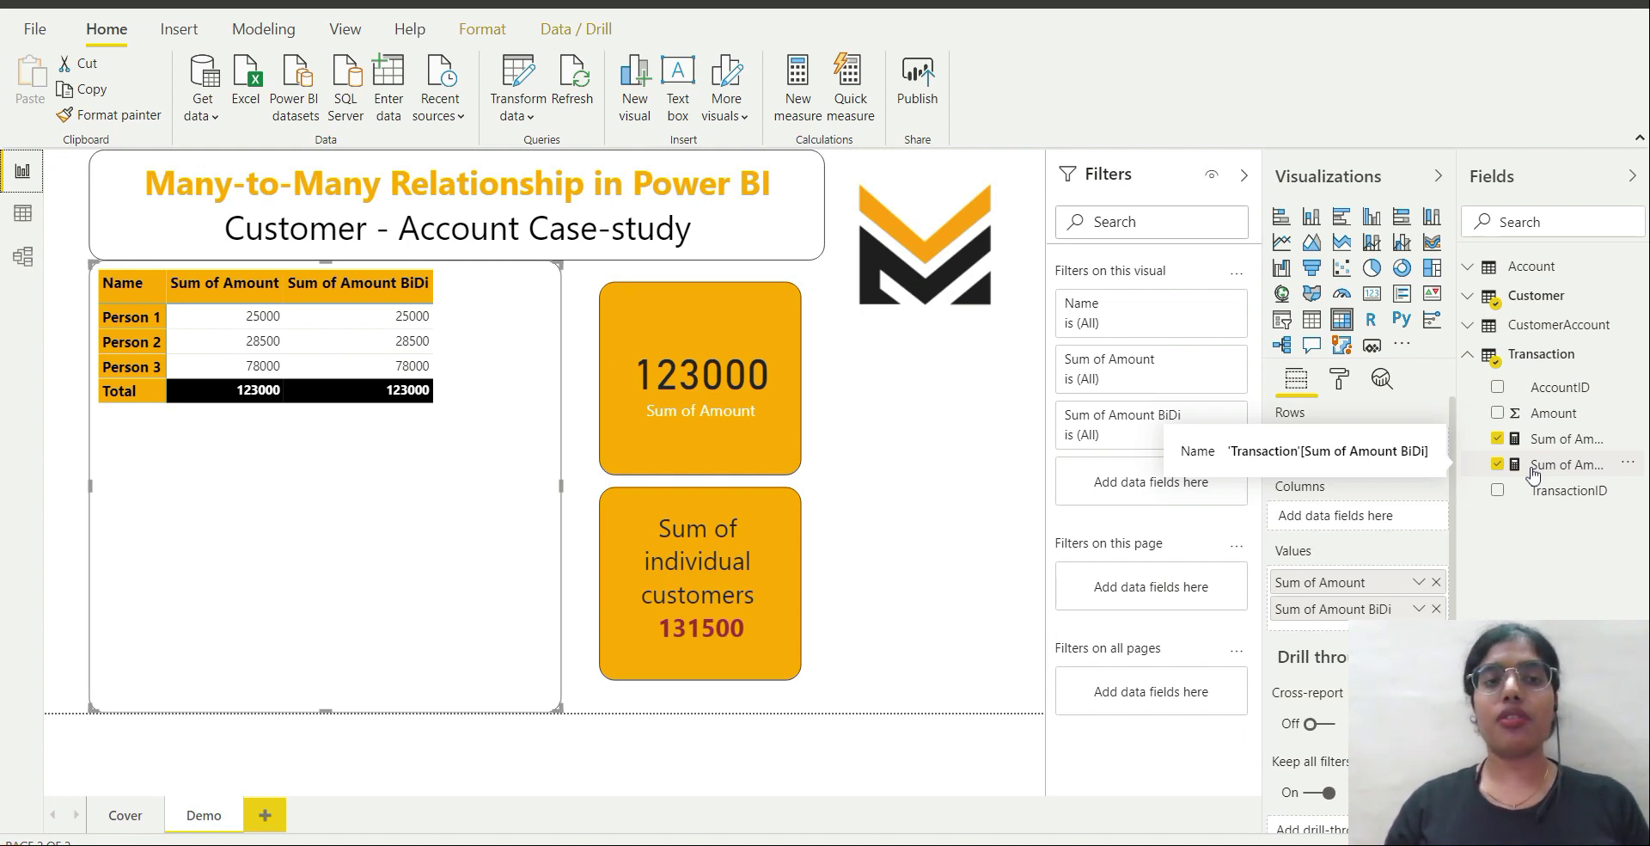
pyautogui.click(22, 256)
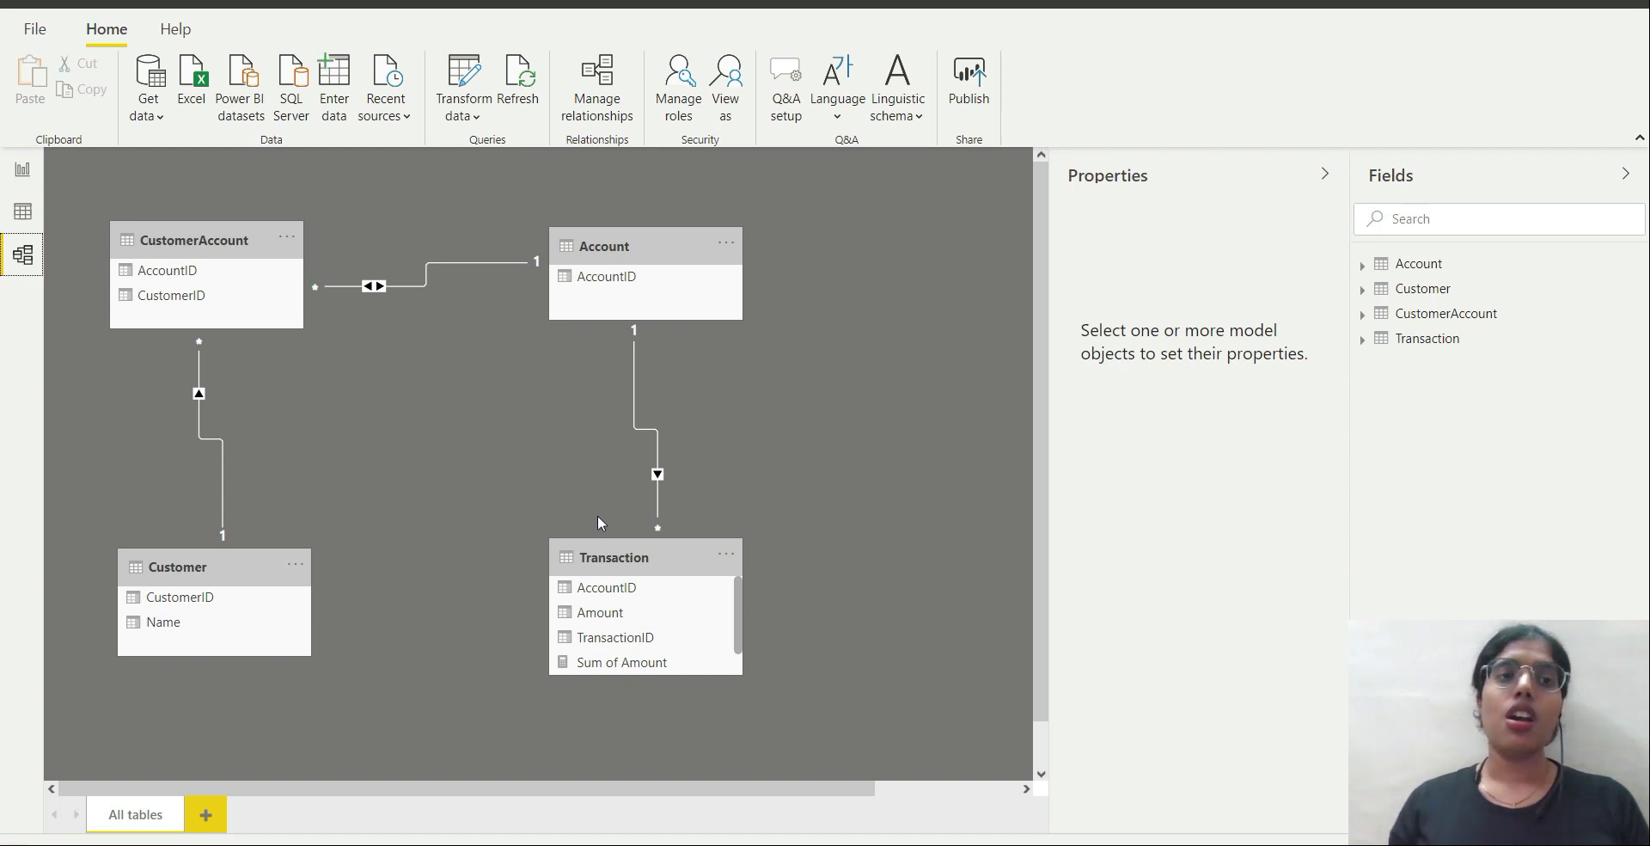
pyautogui.click(25, 170)
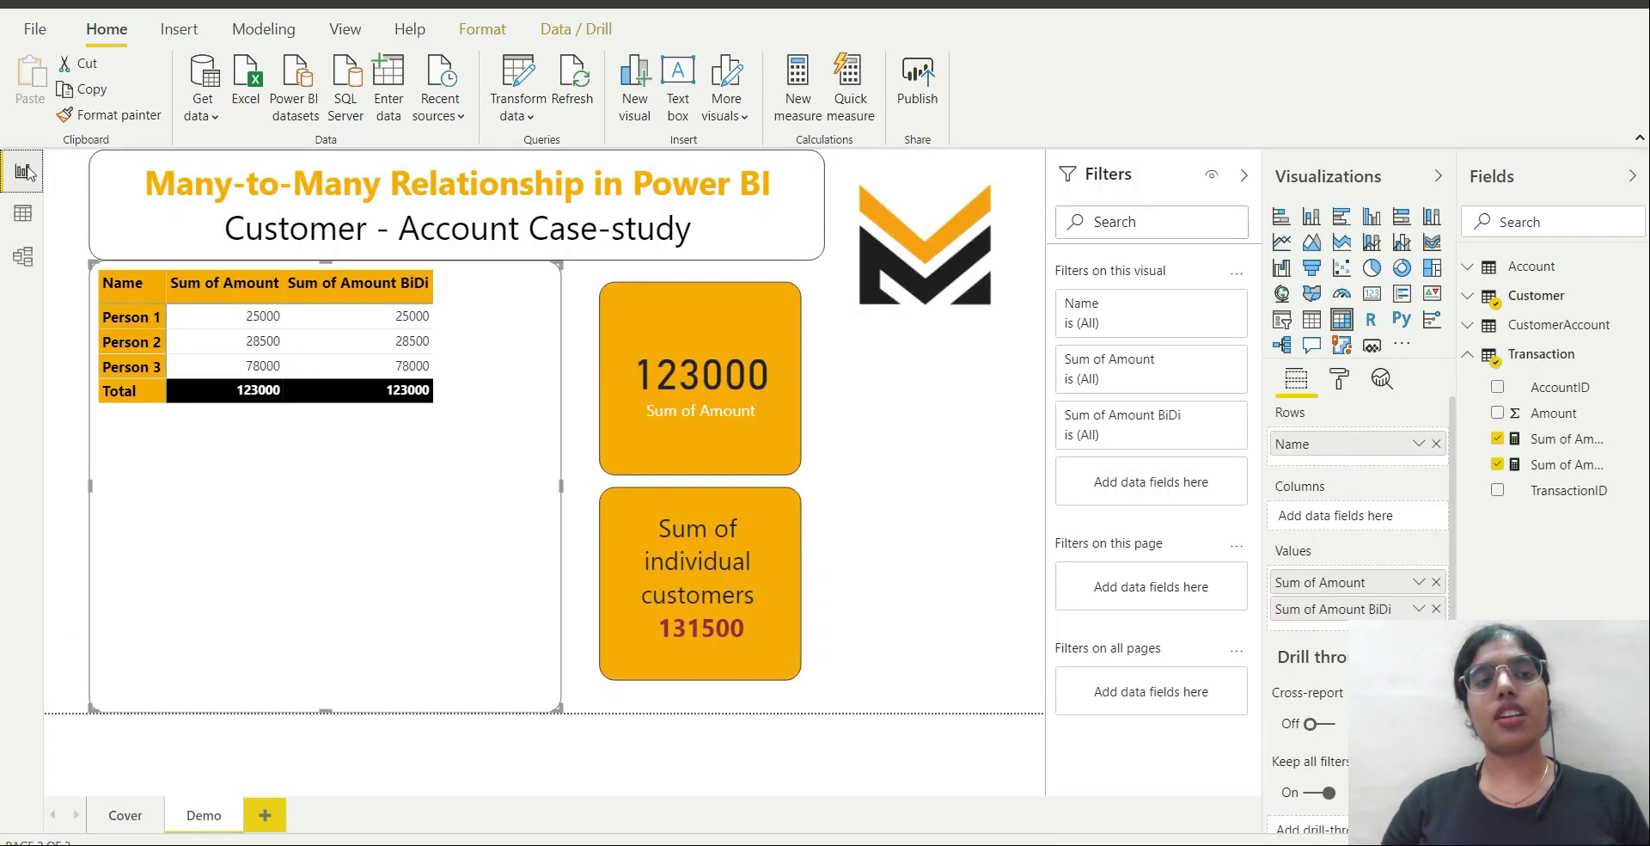
# Step: Set the cross filter direction of the CustomerAccount–Account relationship back to Single and return to the report
pyautogui.click(25, 269)
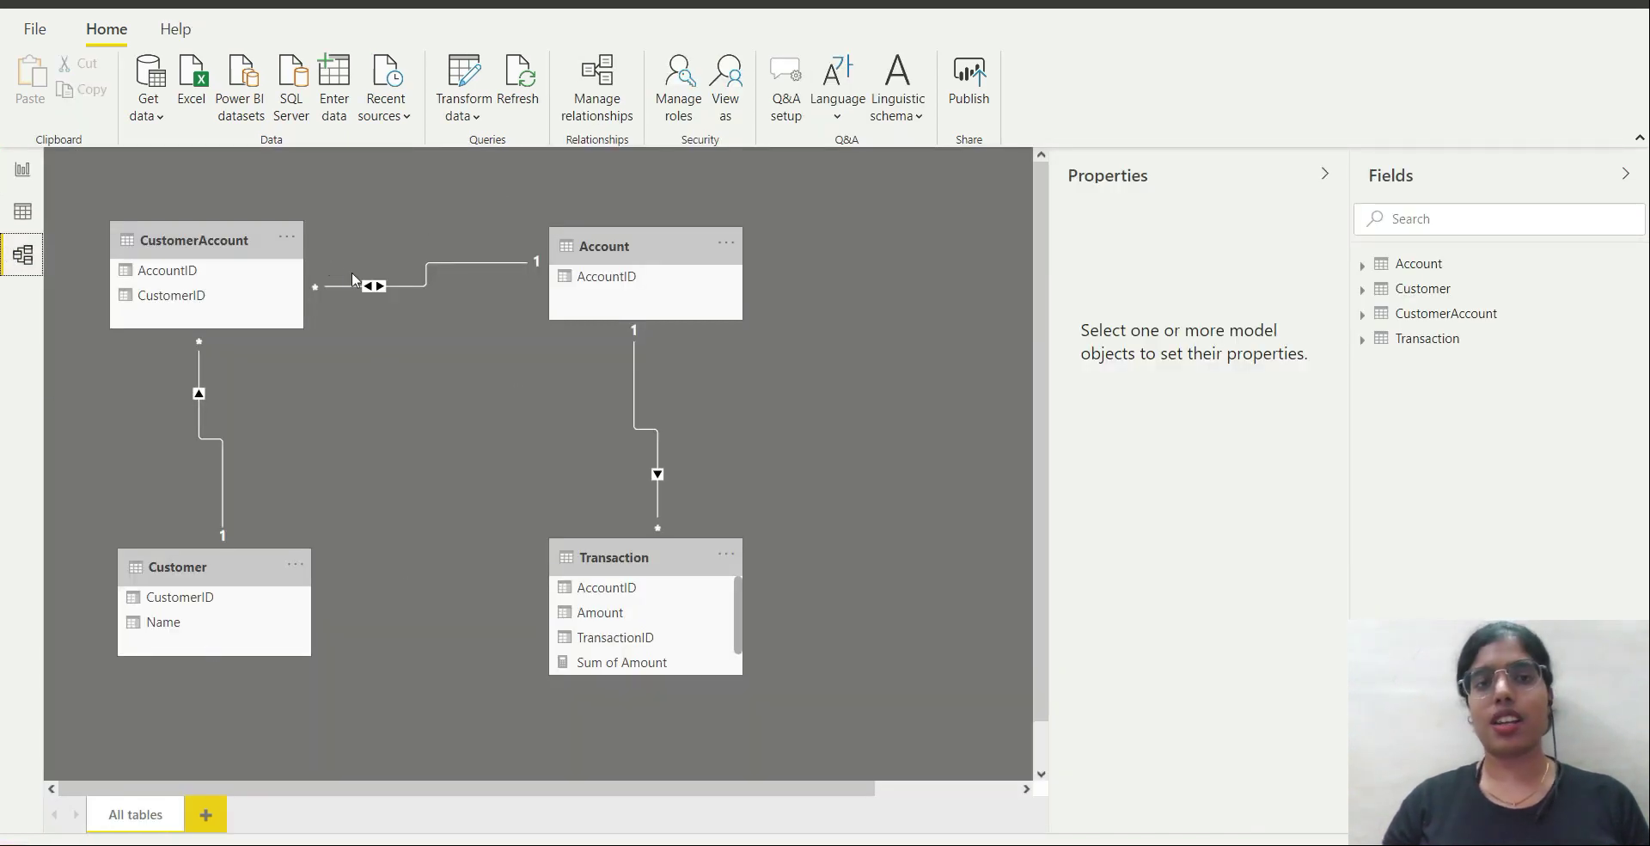
pyautogui.doubleClick(400, 287)
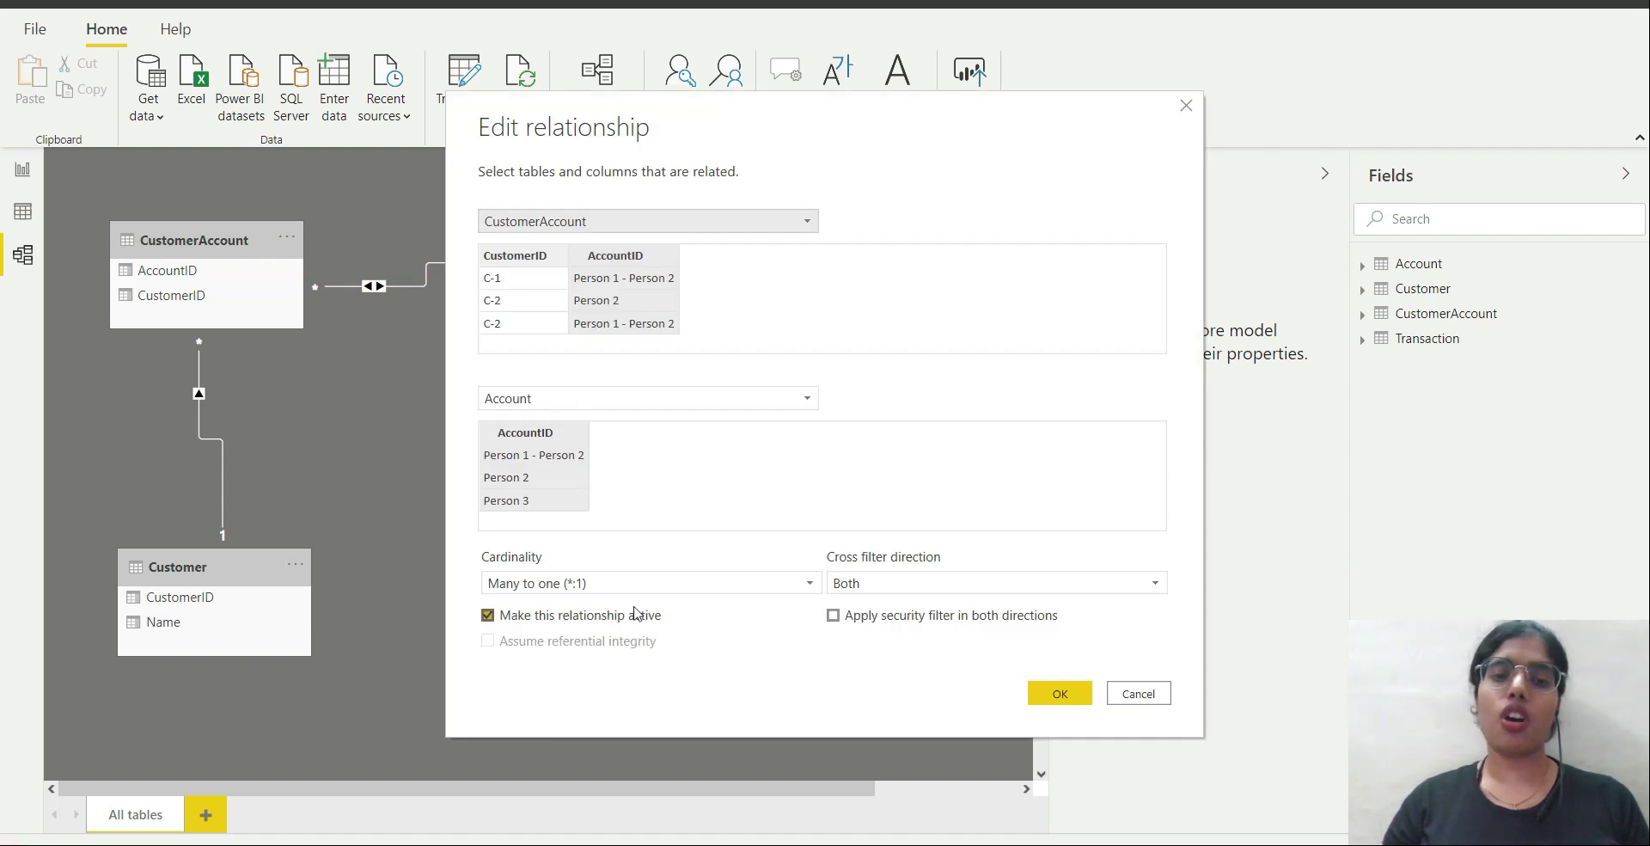
pyautogui.click(870, 583)
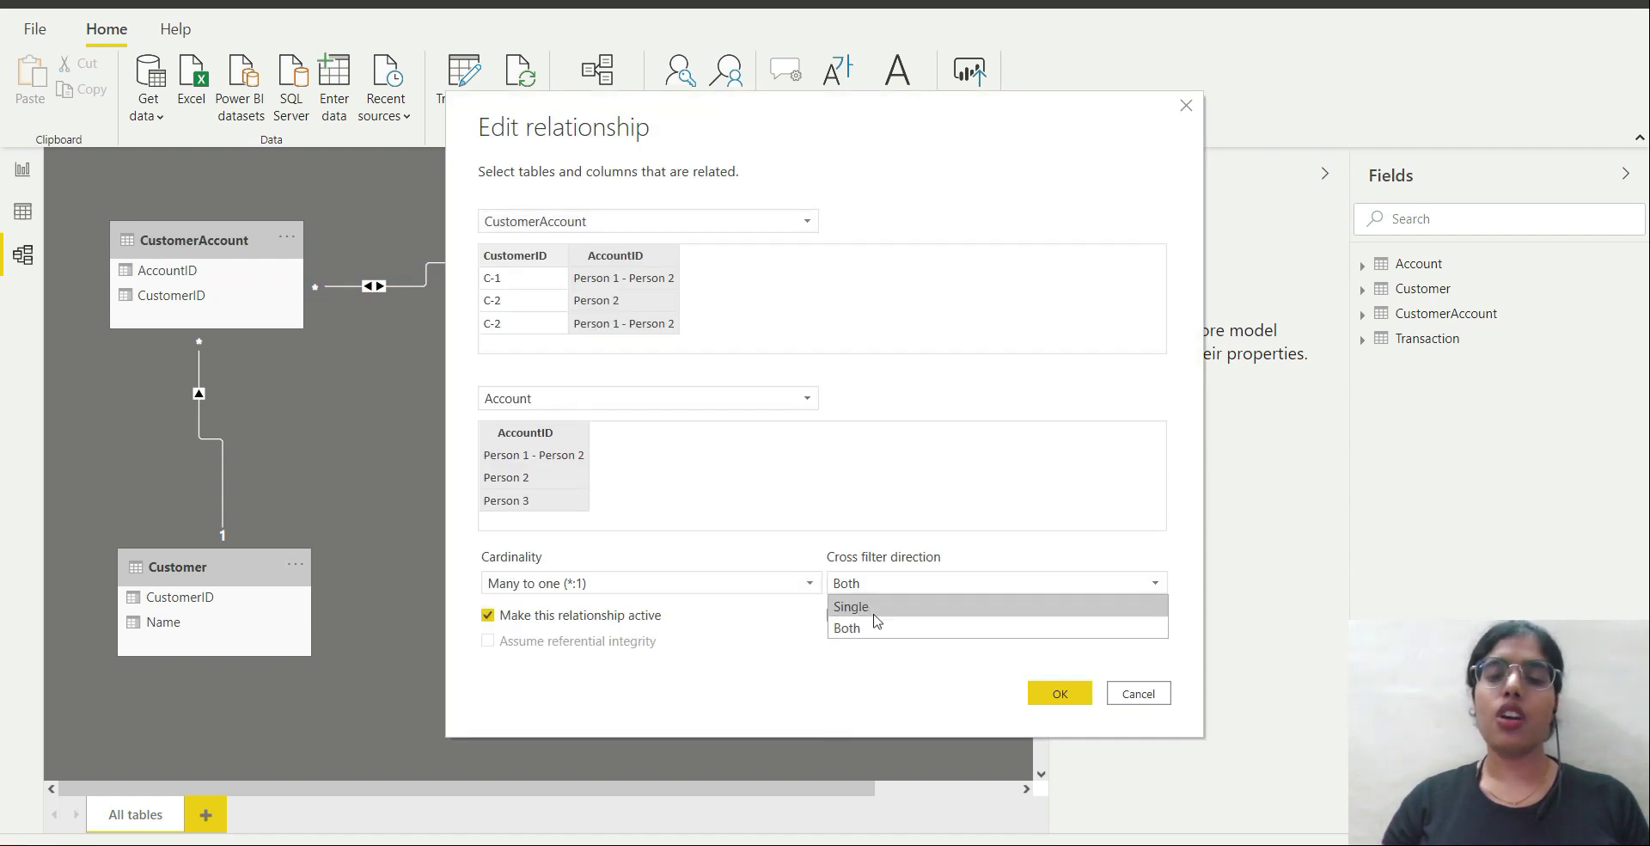
pyautogui.click(875, 604)
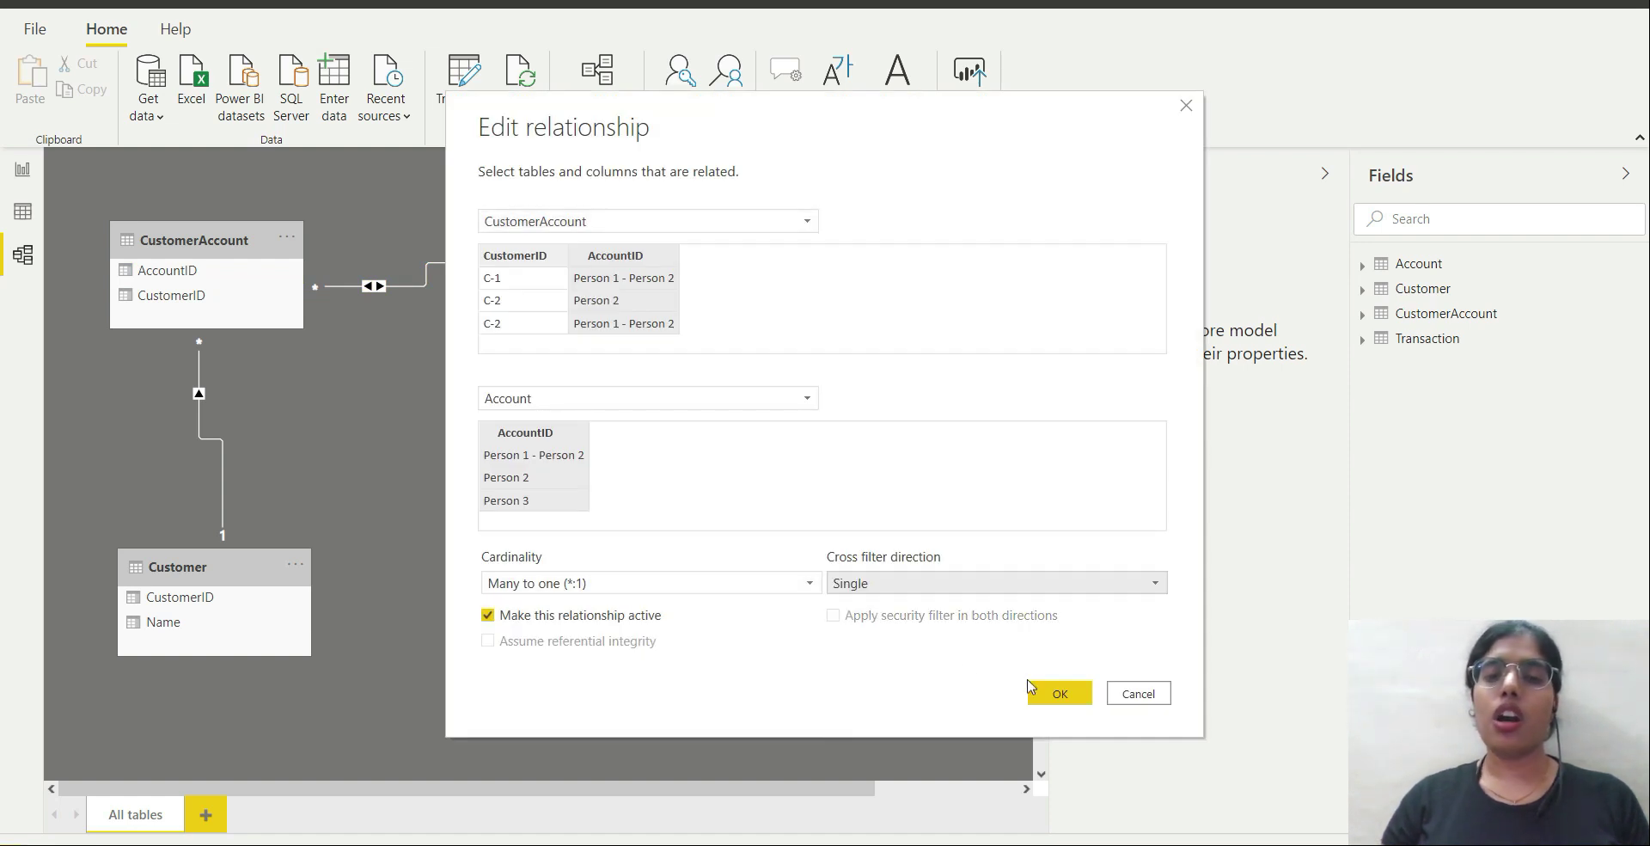
pyautogui.click(881, 591)
pyautogui.click(882, 593)
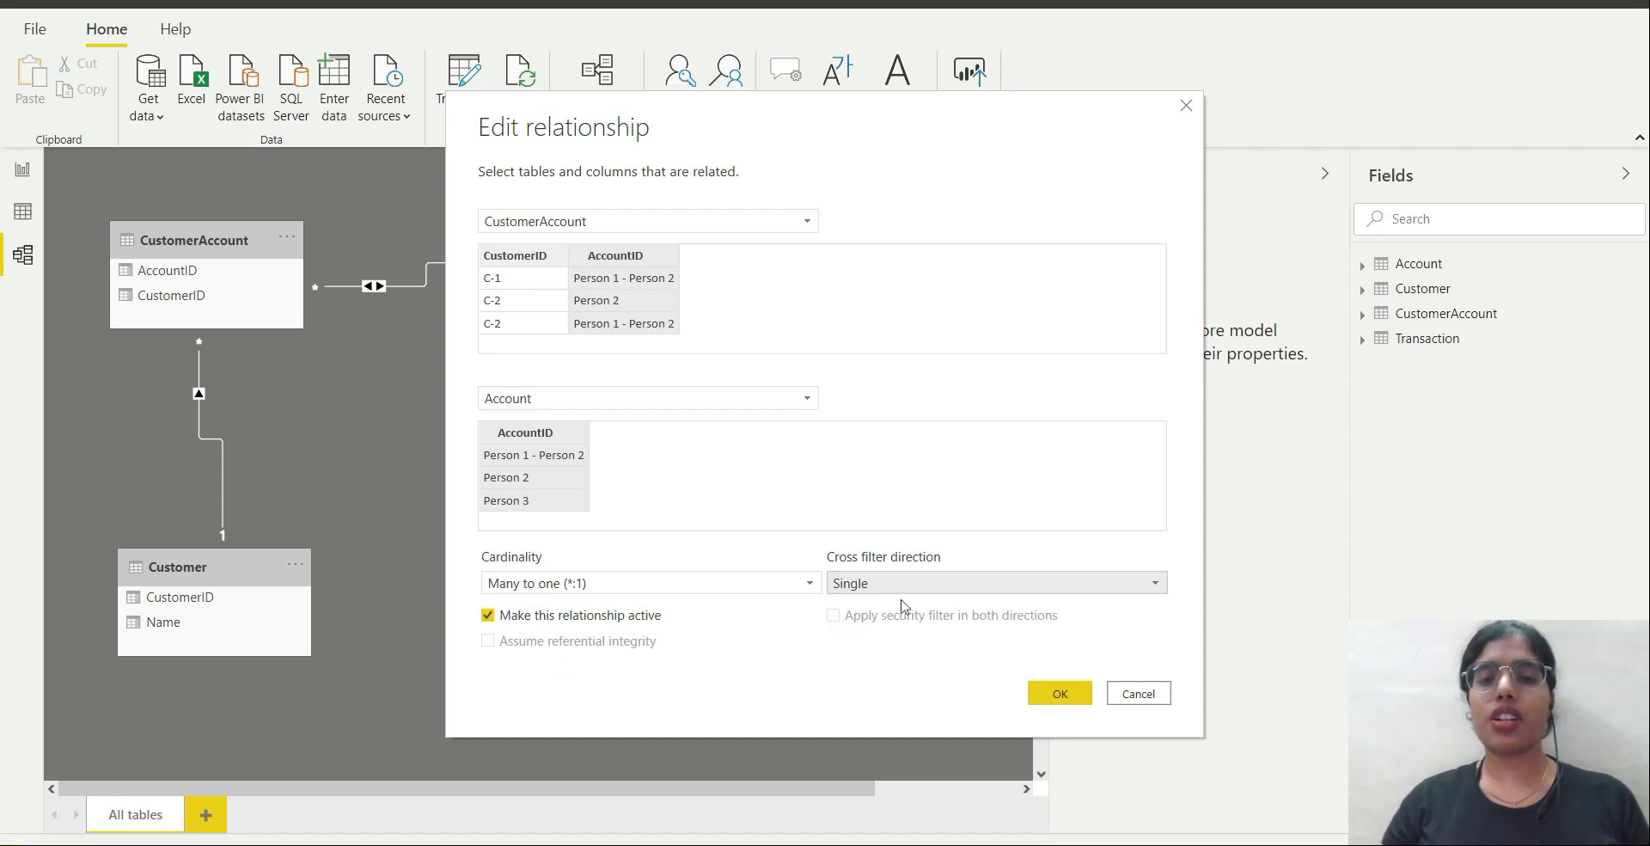
pyautogui.click(1060, 696)
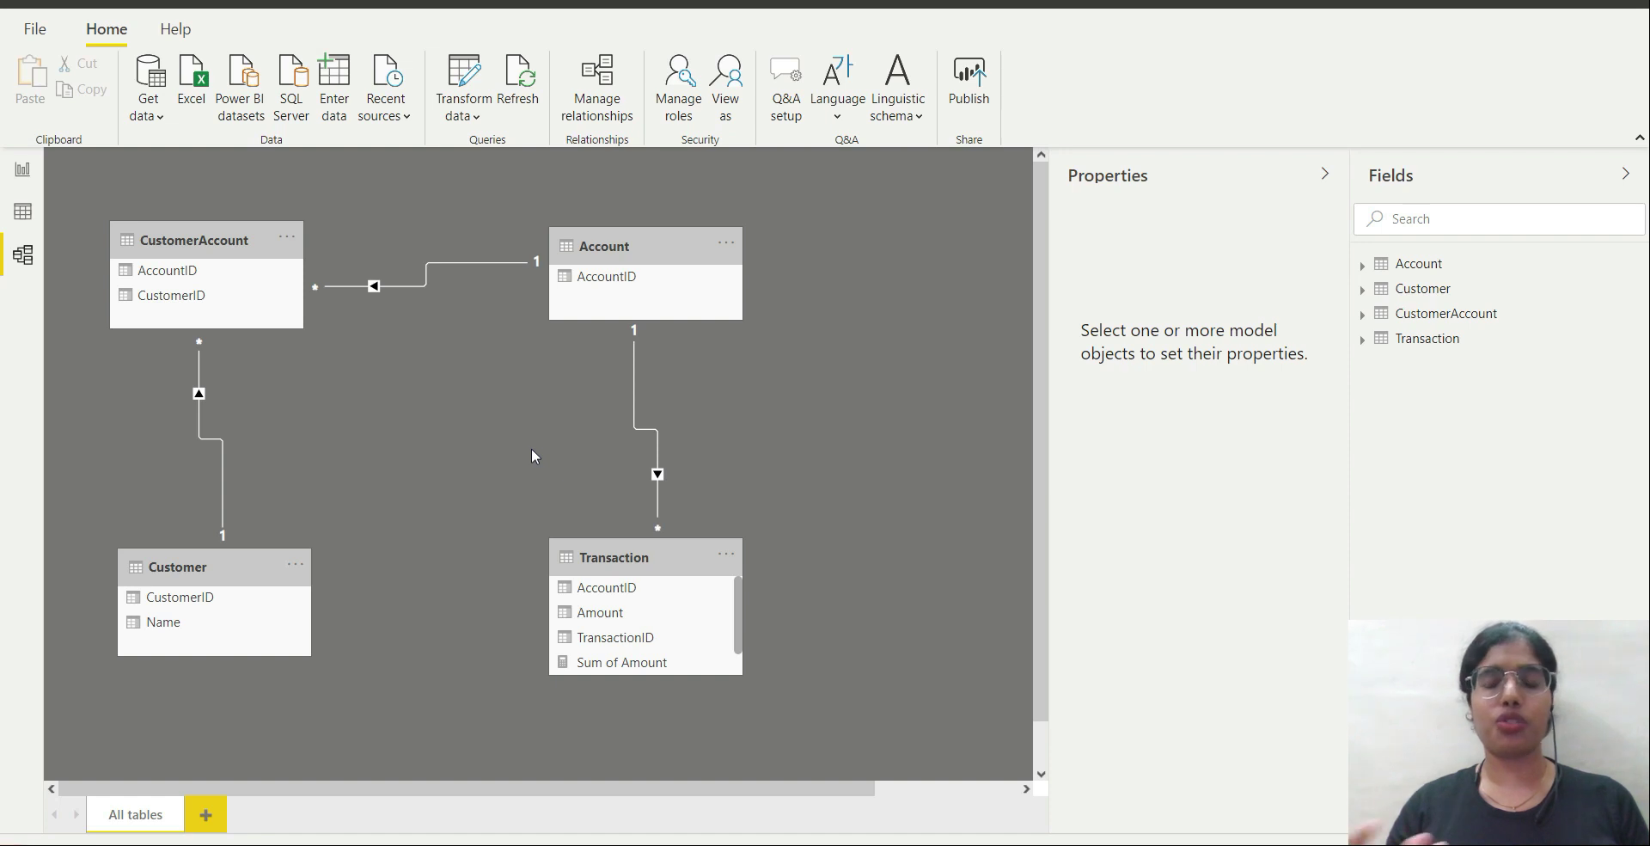
pyautogui.click(23, 171)
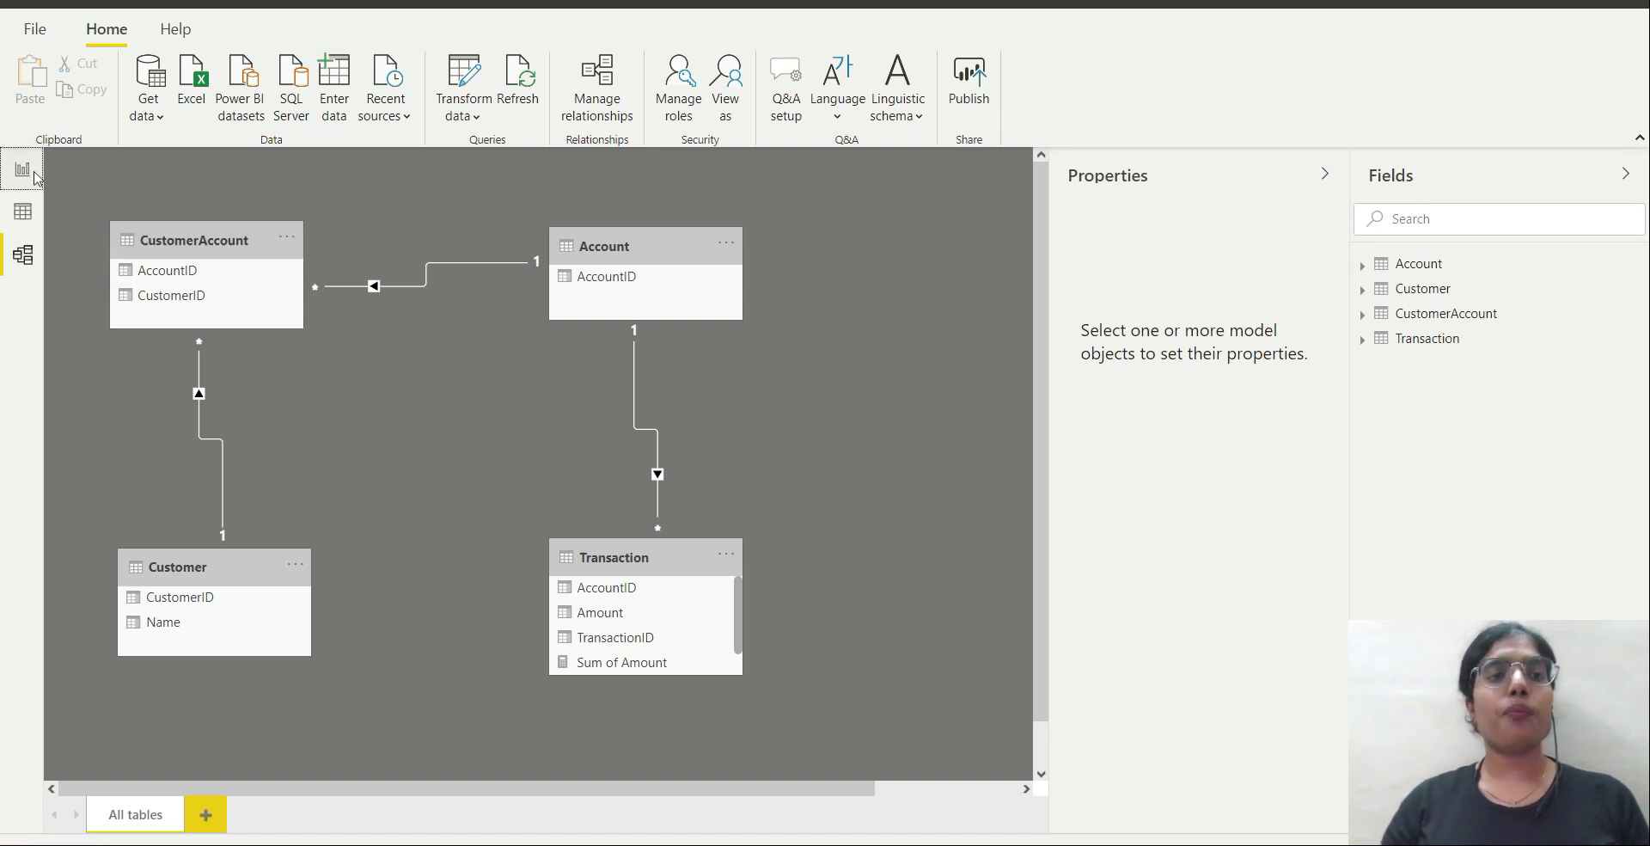